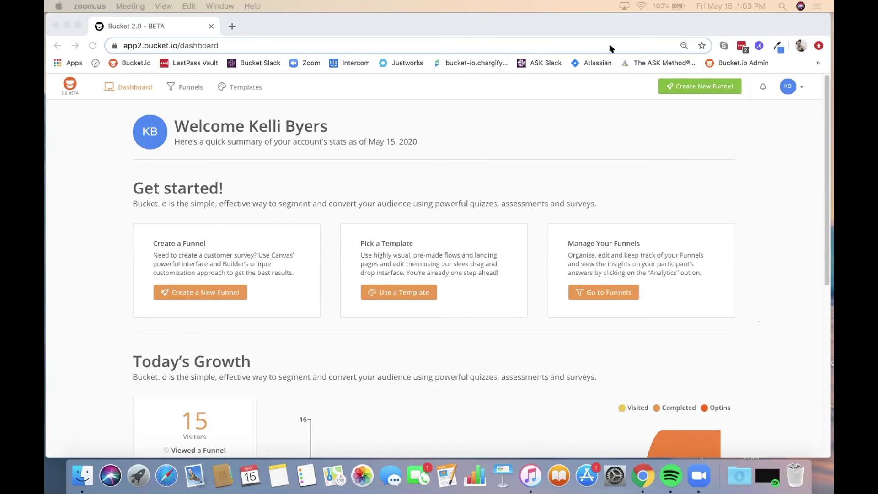
Step: Bring the browser window forward, nudge it higher, and scroll through the current page
click(660, 15)
drag(677, 52, 679, 40)
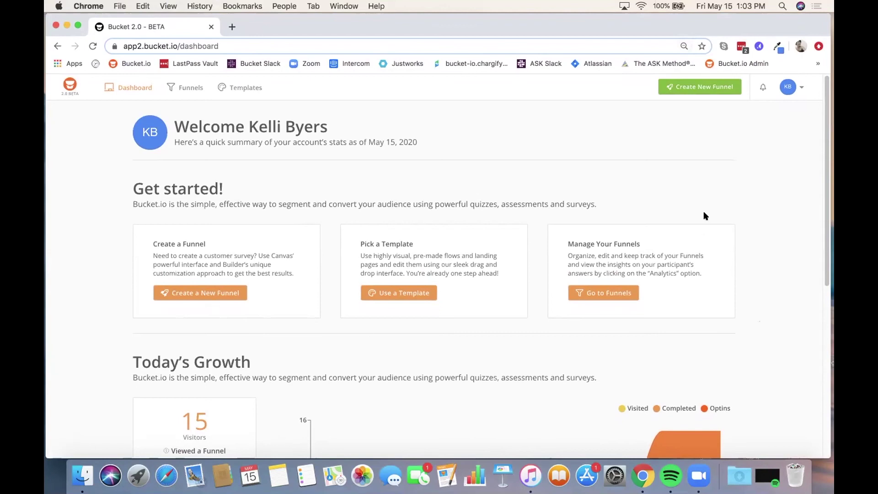
scroll(697, 212, down, 1)
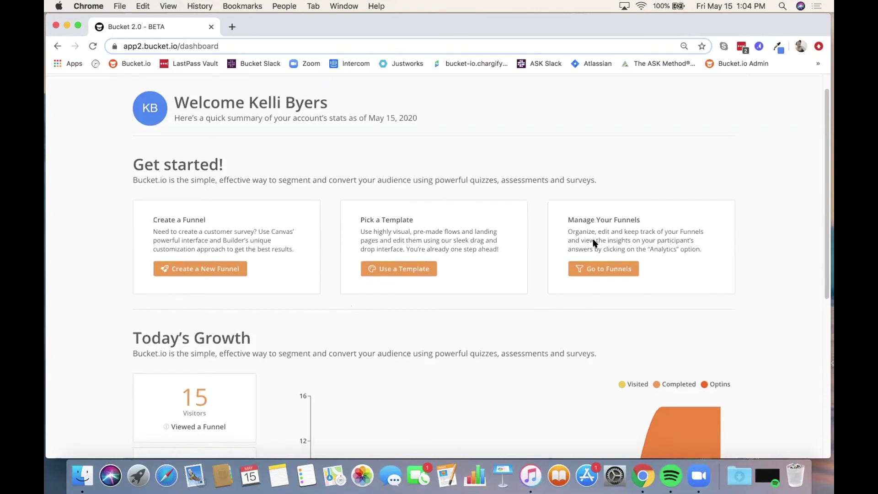
scroll(594, 242, down, 5)
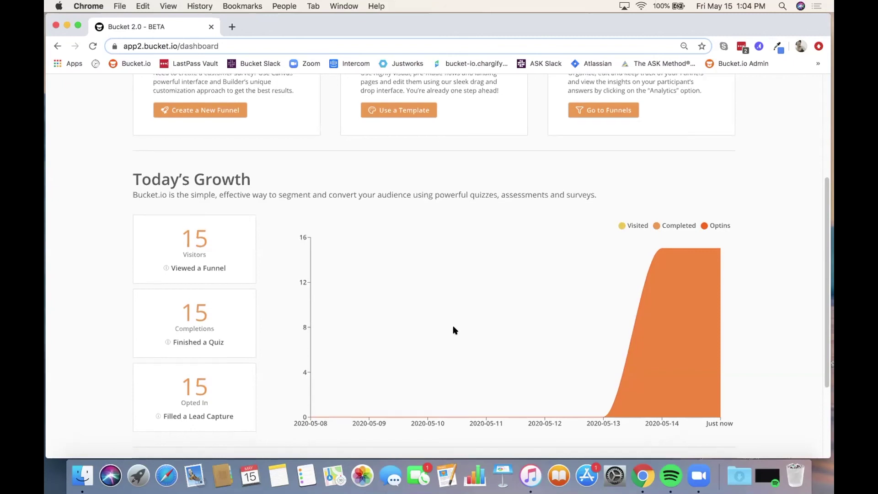
scroll(452, 325, down, 5)
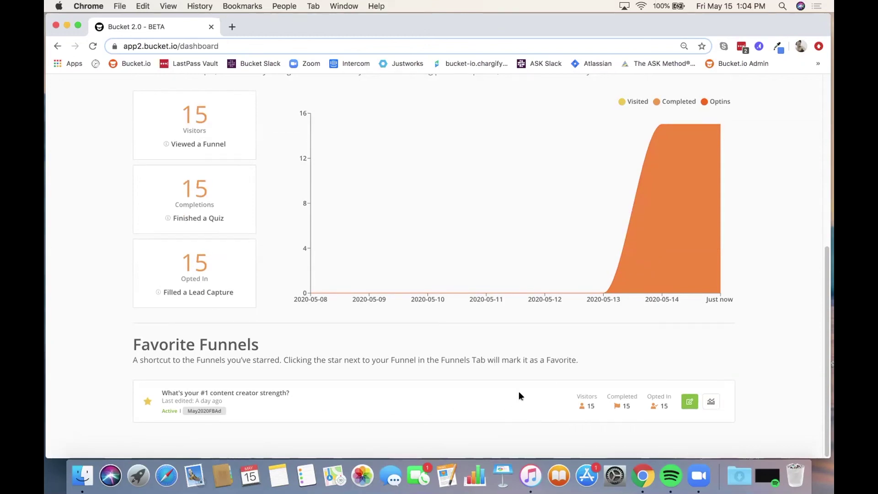
scroll(519, 396, up, 10)
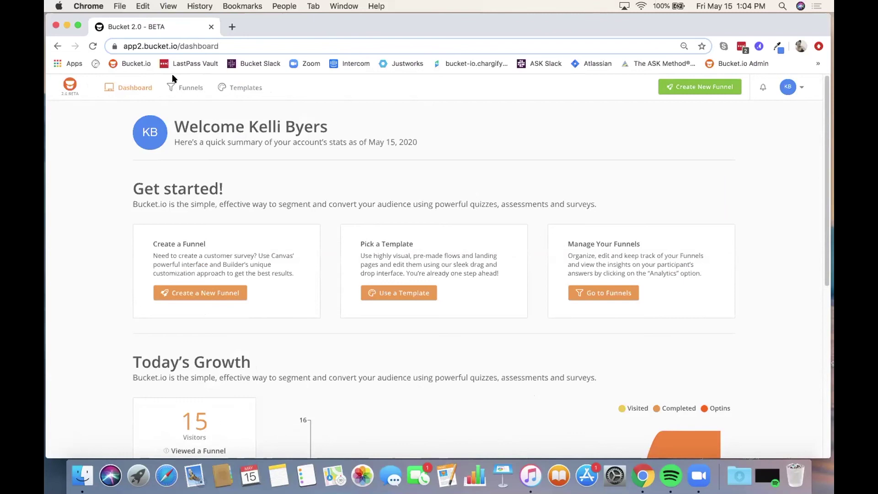
Step: Go to Your Funnels and star, then unstar, 'Boost your online traffic'
click(183, 90)
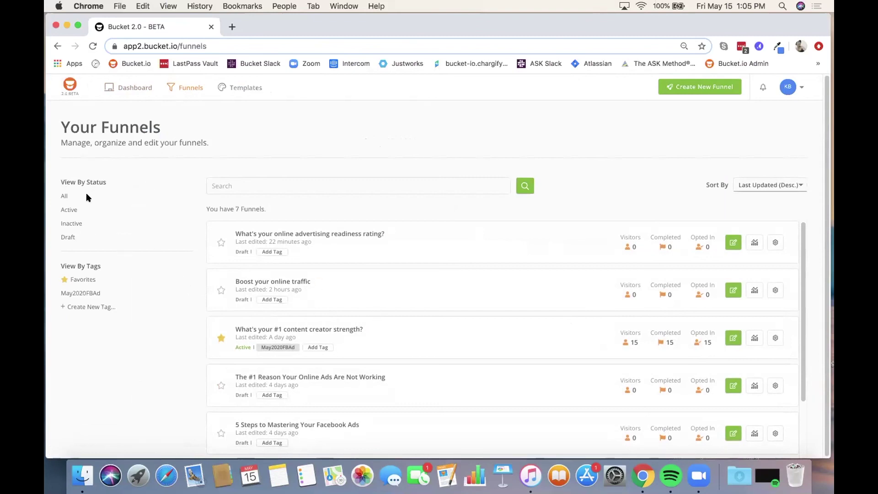
scroll(371, 252, down, 2)
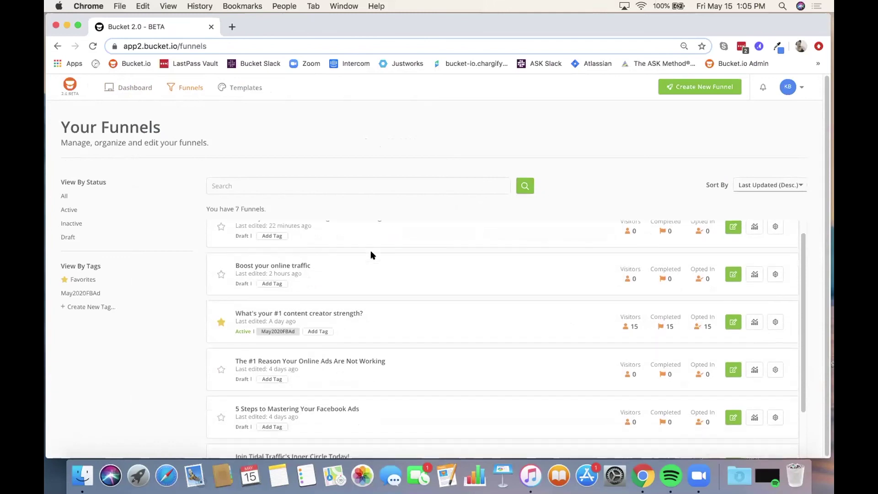
scroll(371, 253, down, 2)
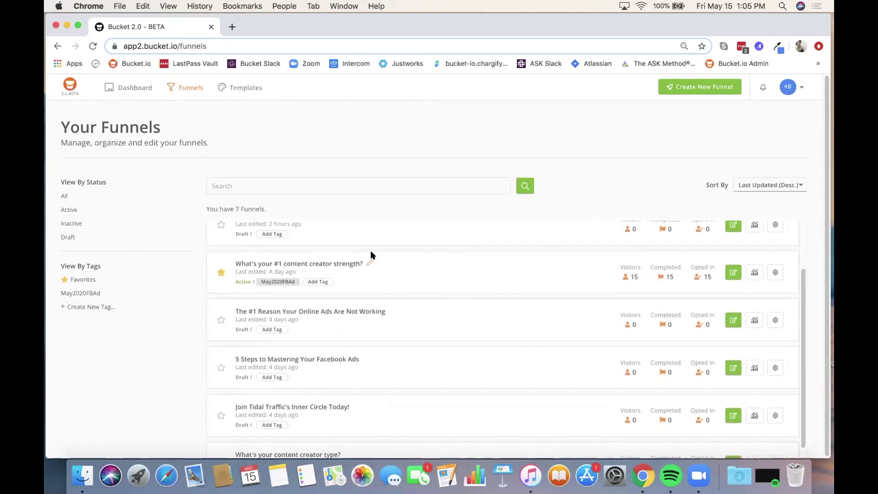
scroll(371, 252, up, 3)
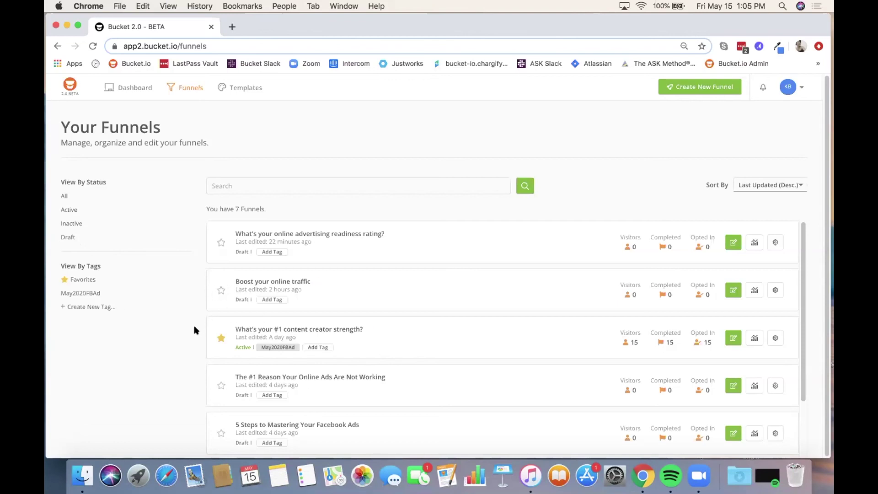
click(219, 290)
click(220, 289)
Step: Begin a new tag in the Add Tag box, then open the readiness rating funnel's gear options
mouse_move(74, 293)
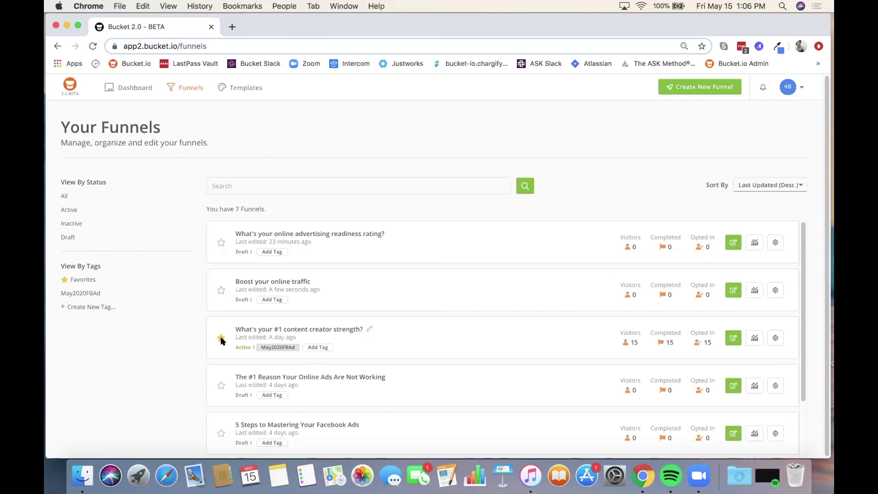
mouse_move(292, 346)
click(89, 308)
click(83, 322)
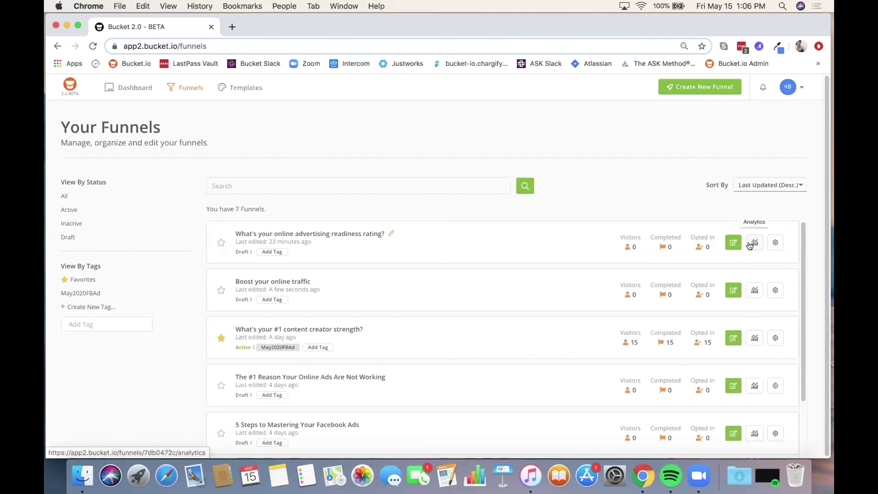
click(775, 244)
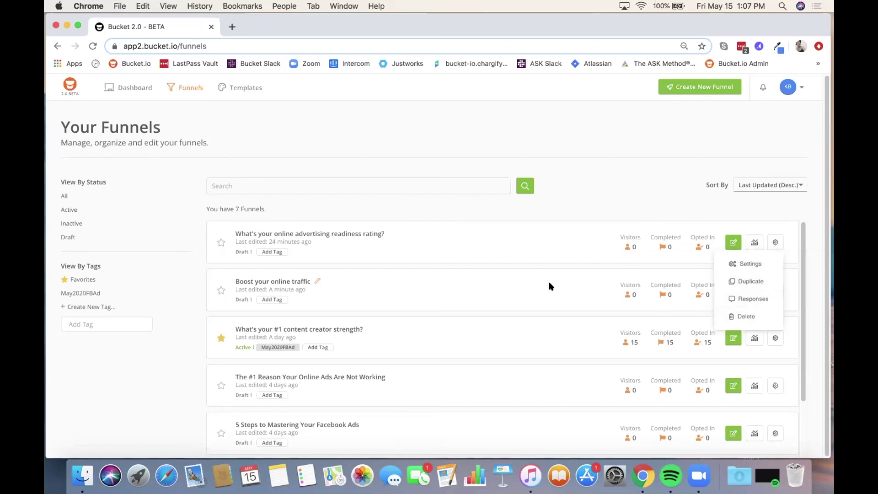
Step: Close the options list and open Analytics for the content creator strength funnel
click(611, 170)
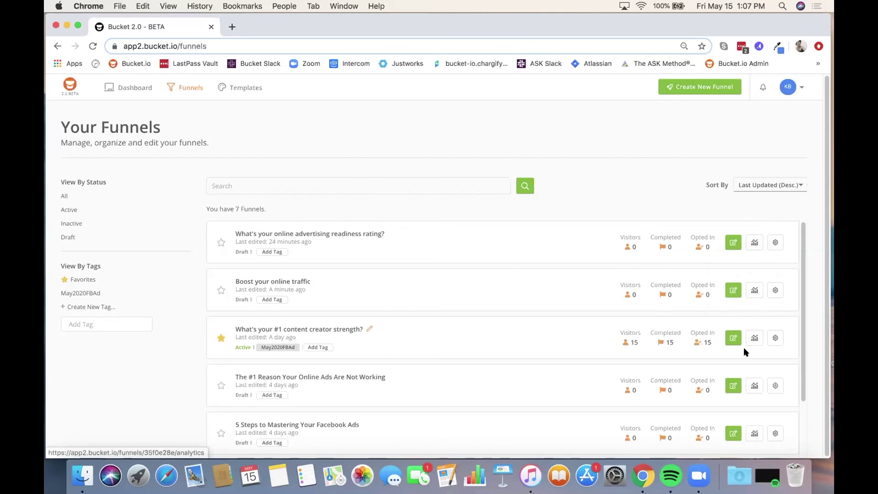
click(754, 337)
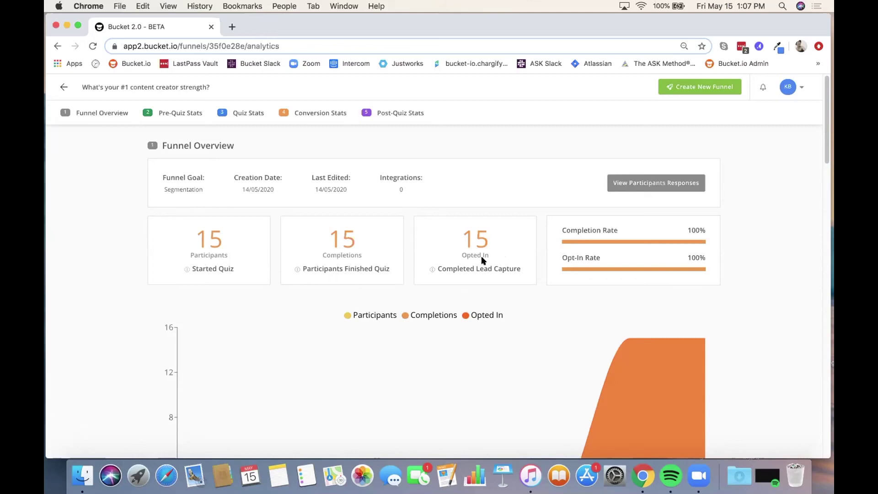
Step: View the participant responses and tick, then untick, response rows 2–4
click(651, 183)
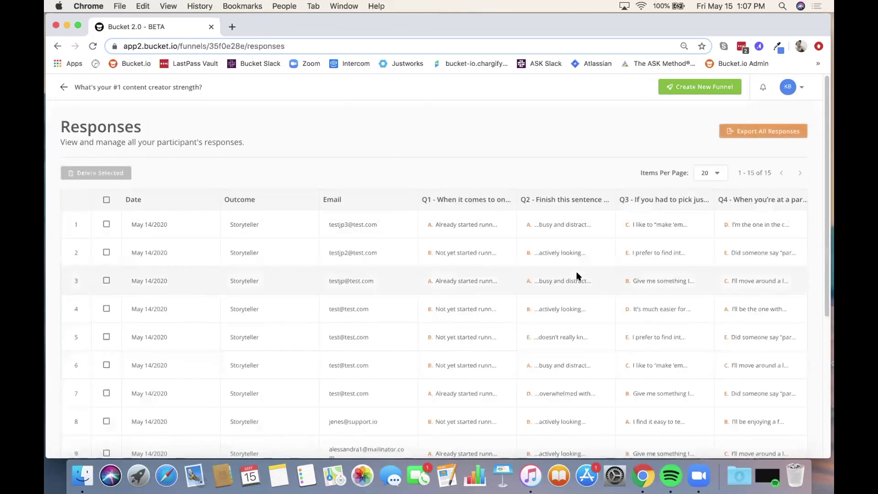
scroll(578, 276, down, 5)
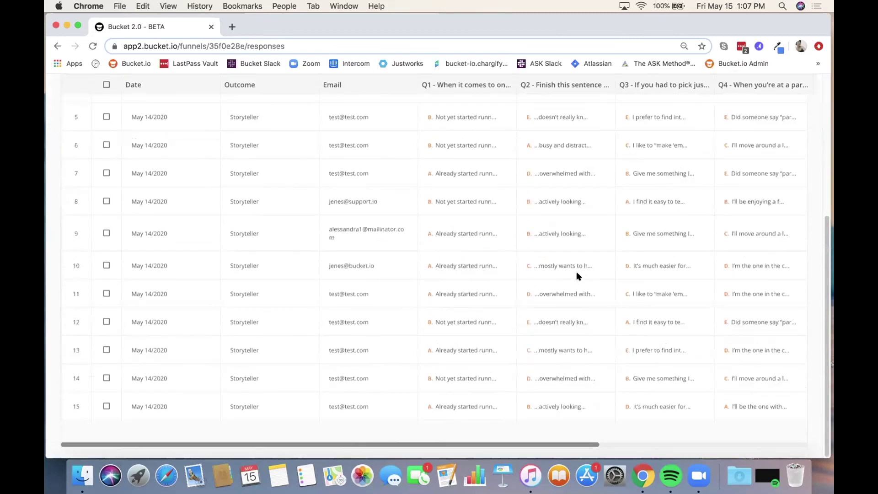
scroll(578, 276, up, 5)
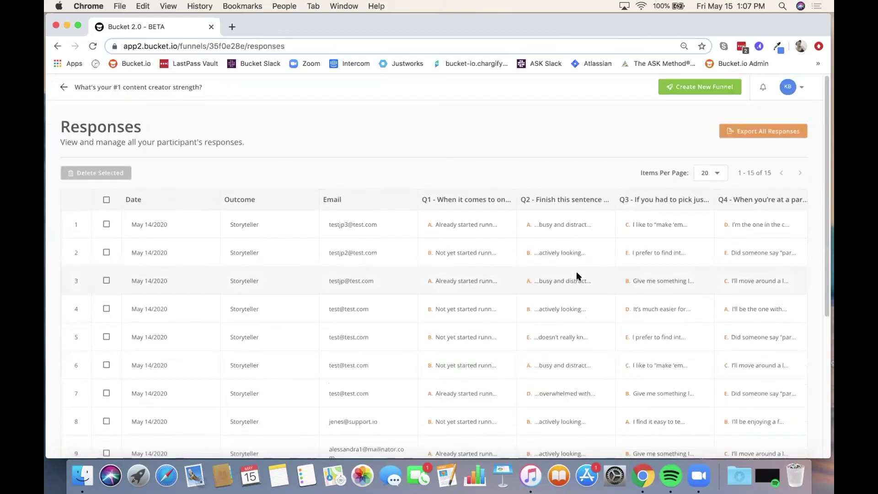
scroll(577, 276, down, 5)
scroll(402, 310, up, 5)
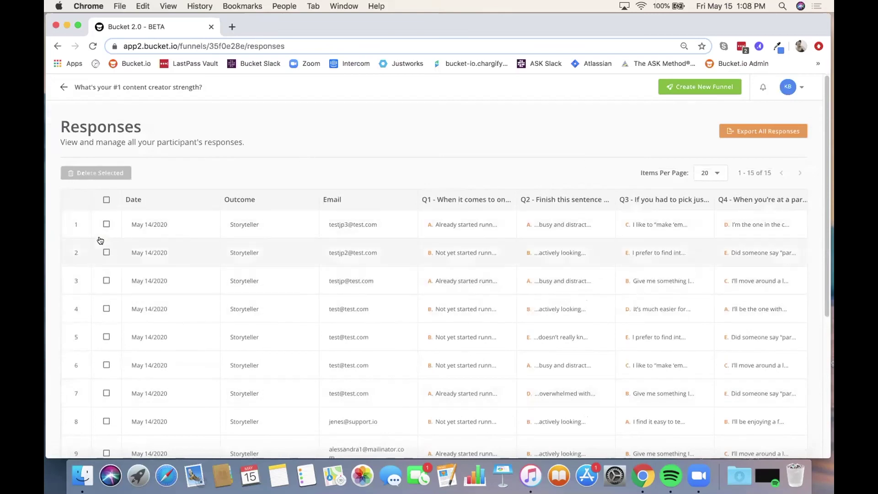
click(106, 253)
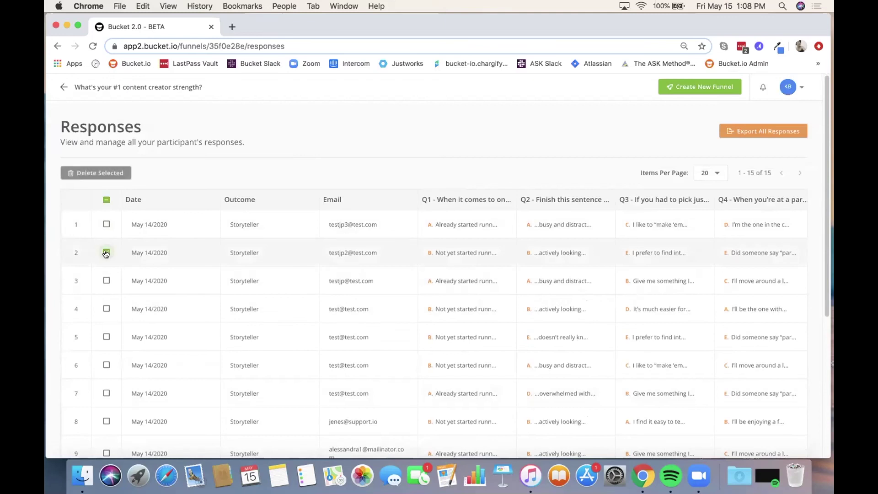
click(105, 280)
click(106, 309)
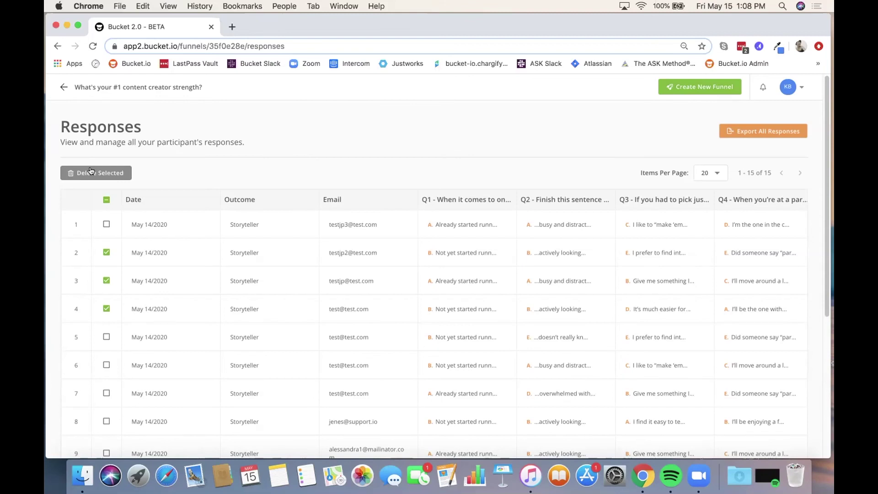
click(106, 252)
click(103, 281)
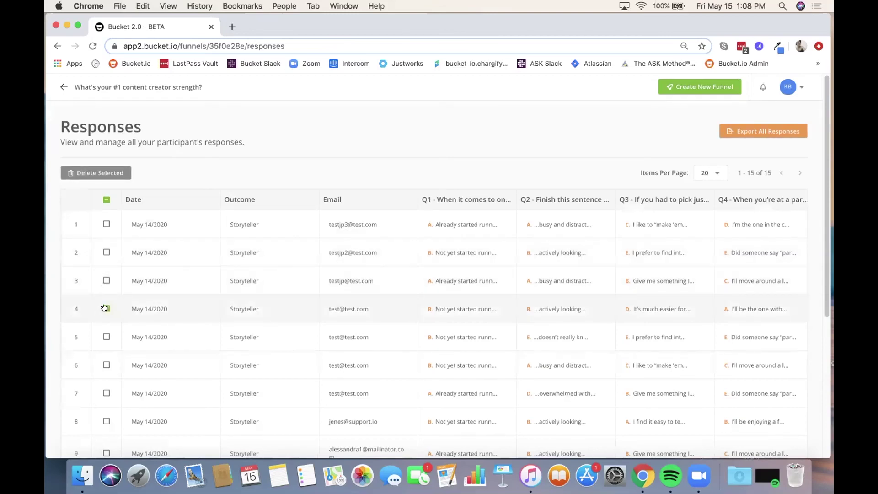
click(106, 309)
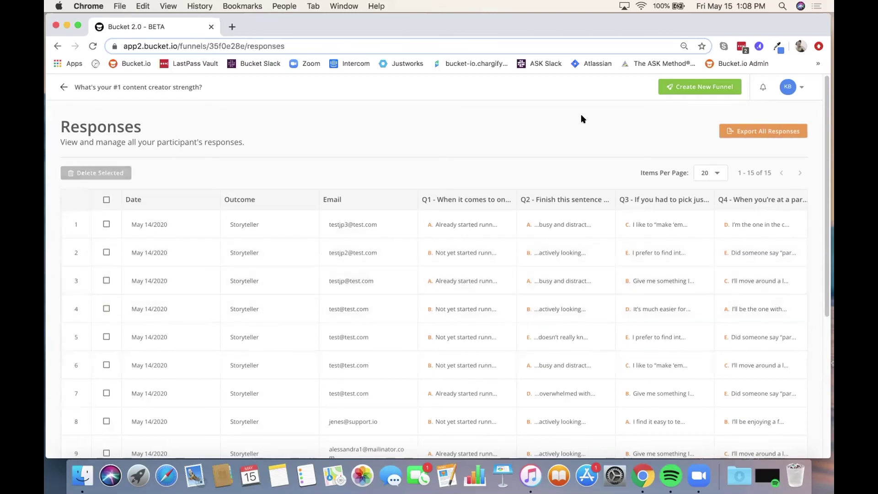
Step: Start Export All Responses, cancel it without sending, and go back
click(770, 132)
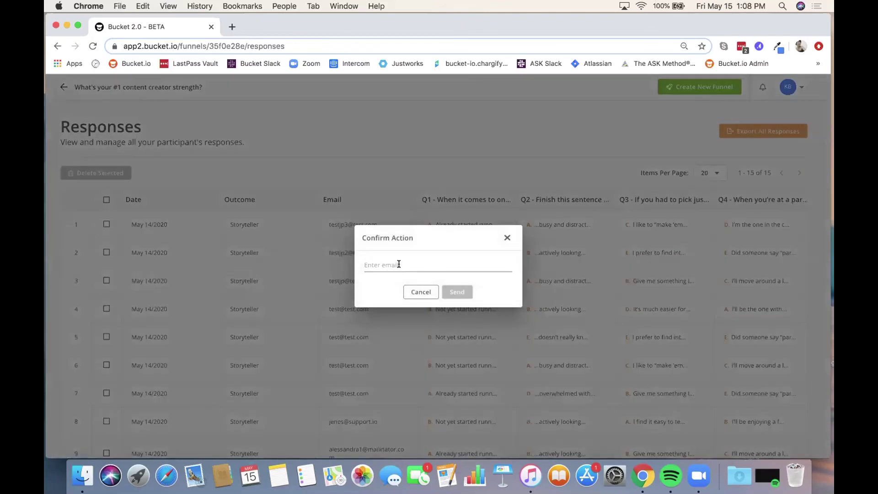
click(306, 146)
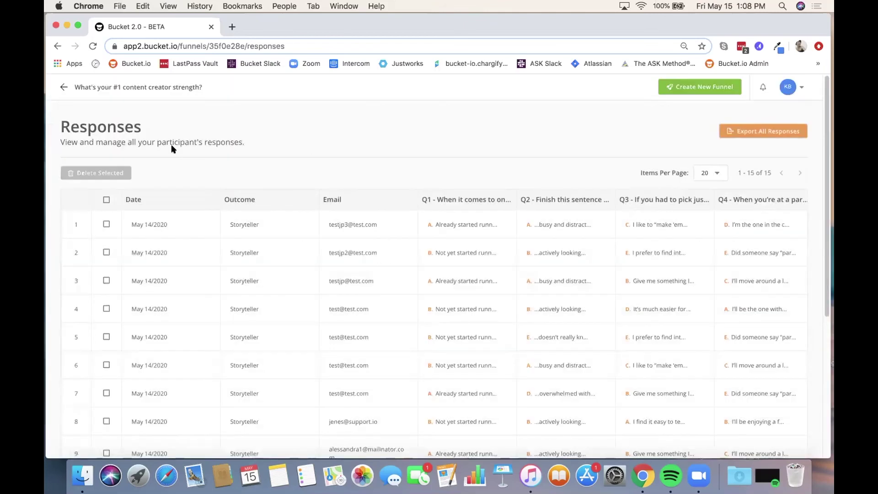
click(58, 46)
Step: Review the analytics, expand Q4's answer breakdown, then return to the funnels list
scroll(481, 319, down, 10)
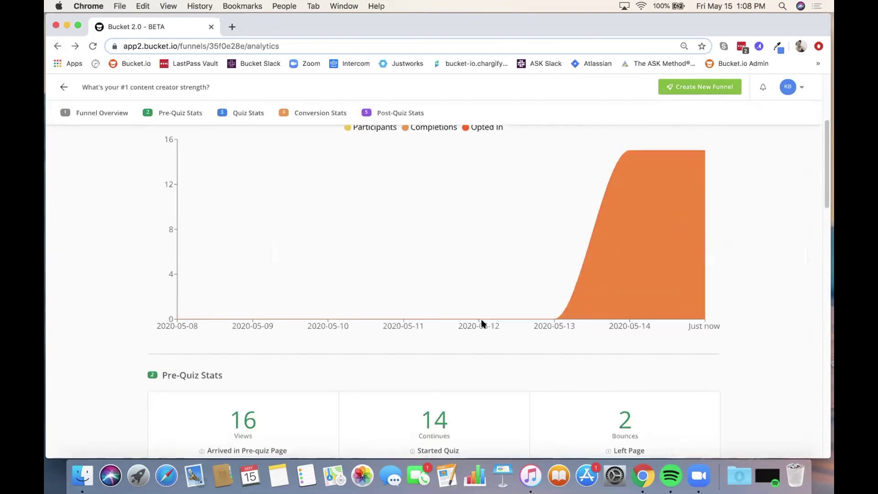
scroll(481, 320, down, 1)
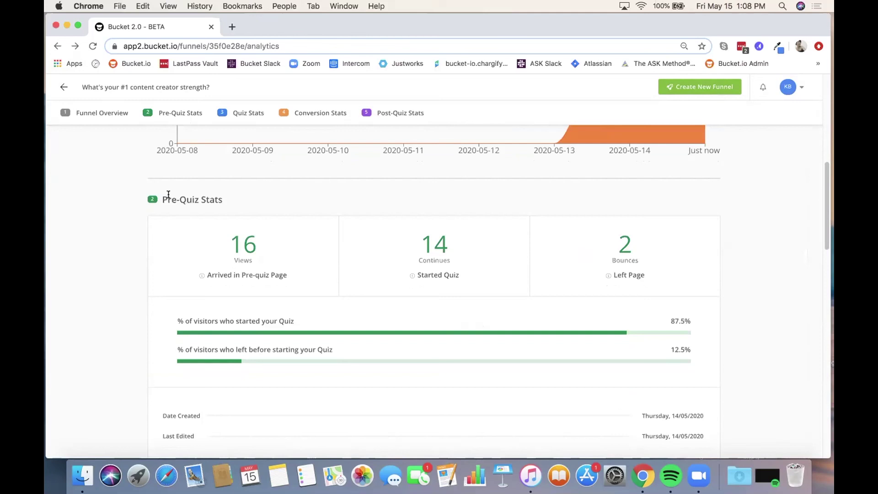
scroll(287, 252, down, 1)
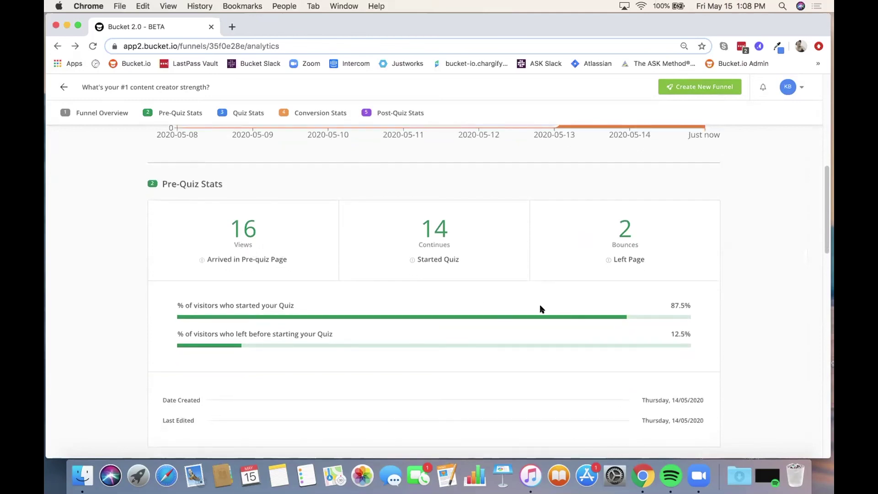
scroll(613, 244, down, 10)
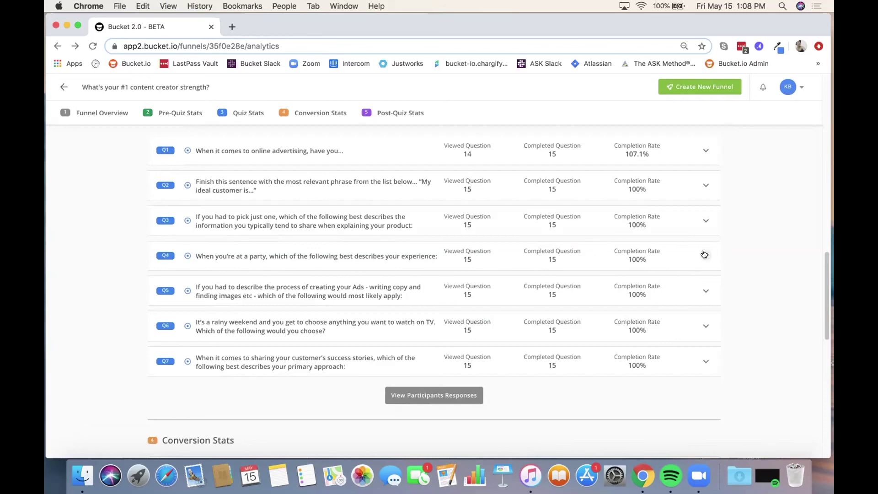
click(704, 254)
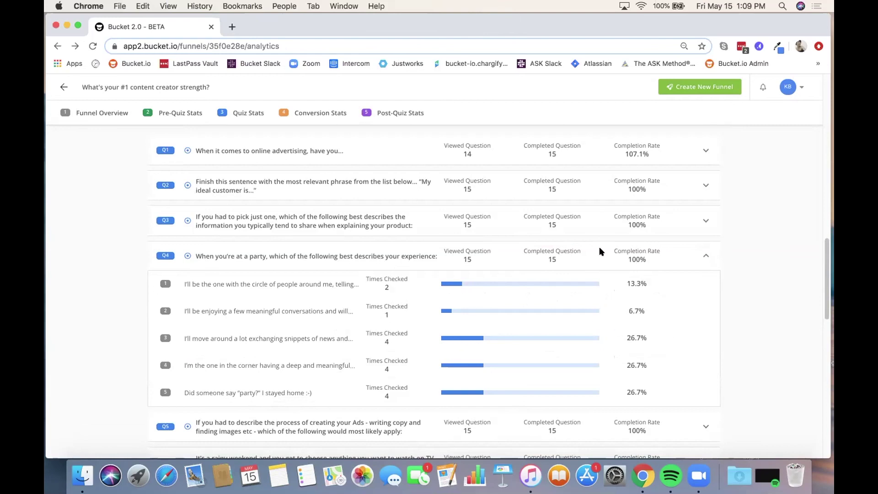
scroll(681, 352, down, 2)
scroll(681, 352, down, 10)
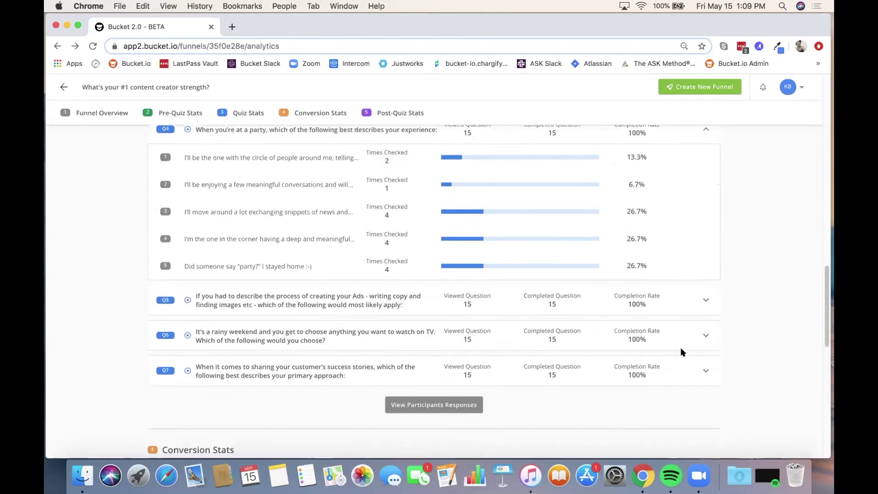
scroll(682, 352, up, 20)
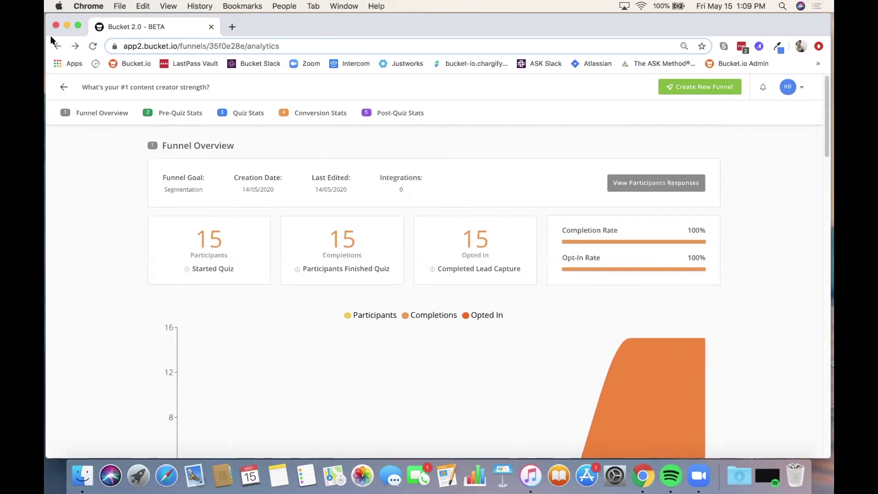
click(56, 45)
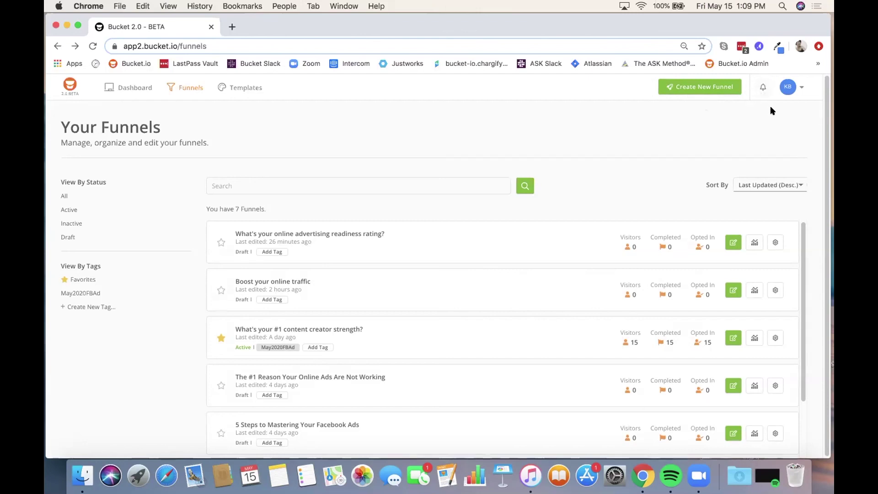
Step: Open the KB avatar's account dropdown at the top right
click(801, 88)
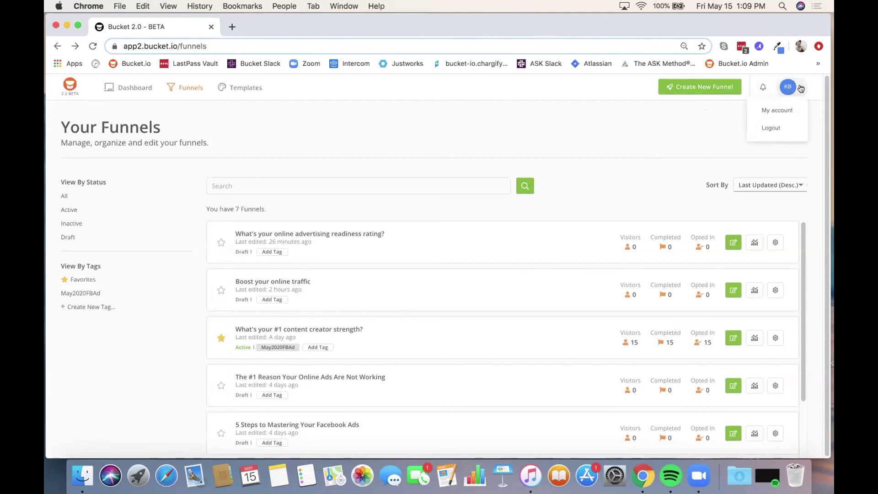
click(779, 112)
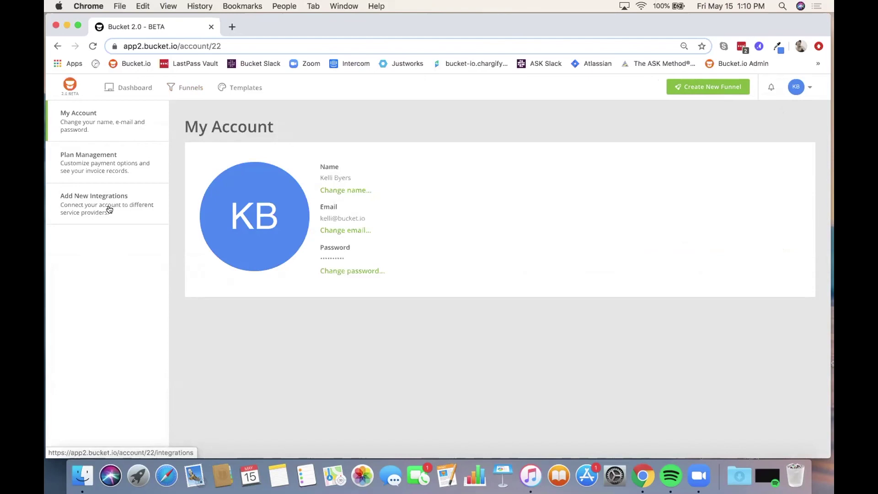
click(57, 45)
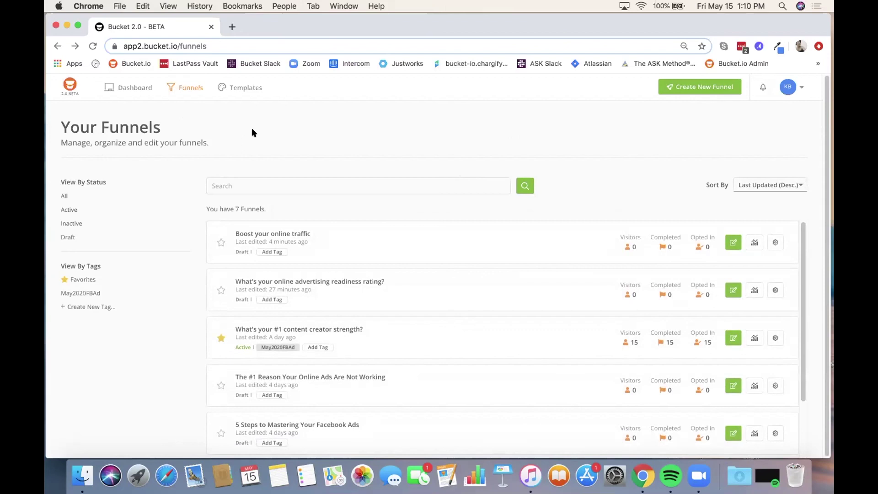
Step: Browse Templates down to the bottom row and preview the Quiz SCORE readiness rating template
click(240, 88)
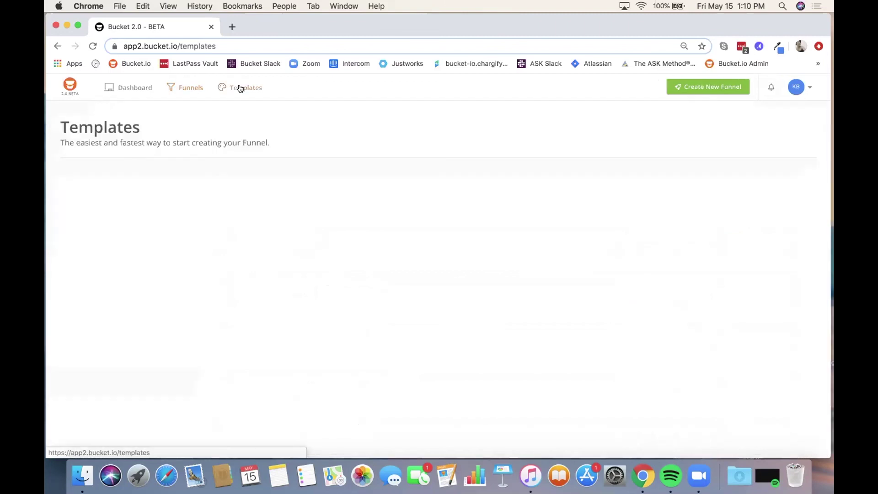
scroll(641, 316, down, 2)
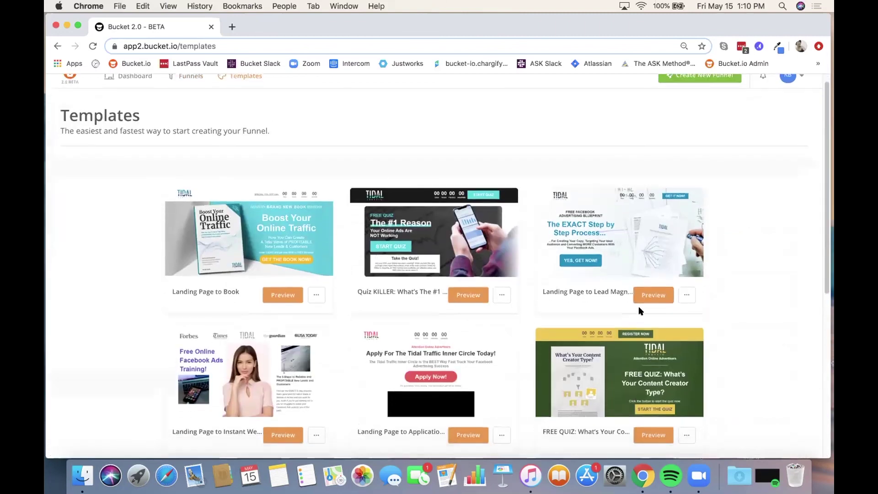
scroll(641, 309, down, 5)
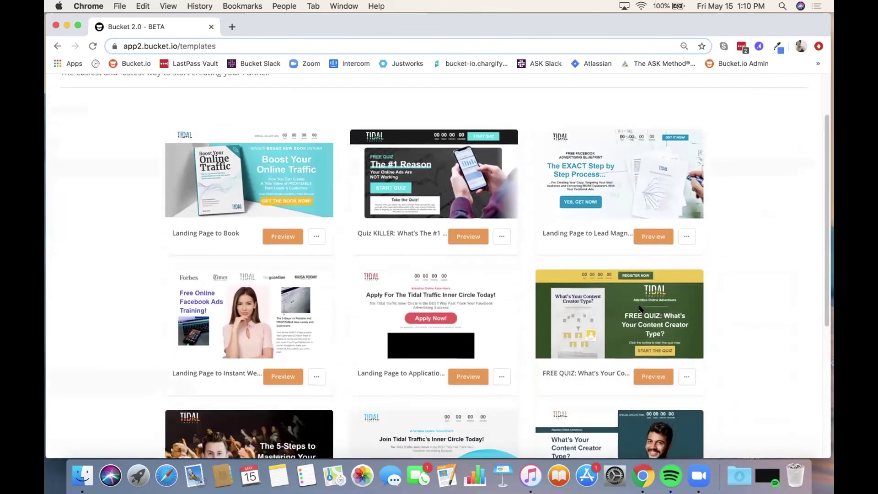
scroll(639, 310, down, 5)
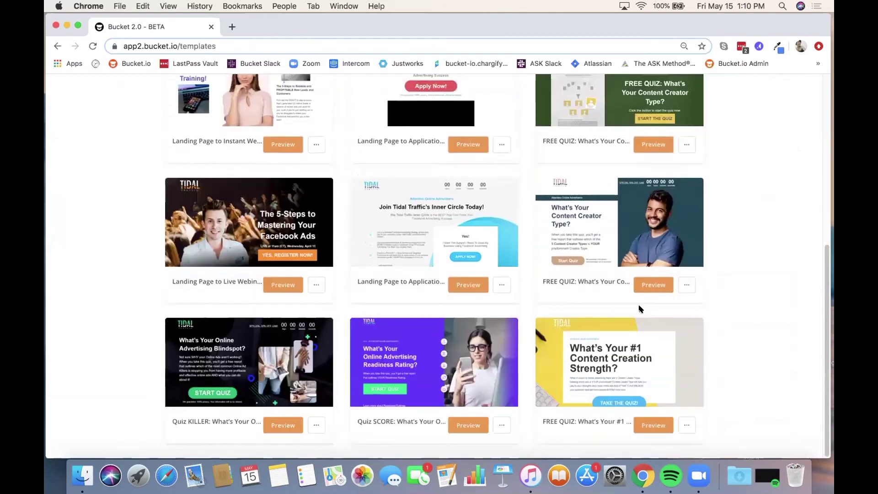
scroll(639, 310, up, 4)
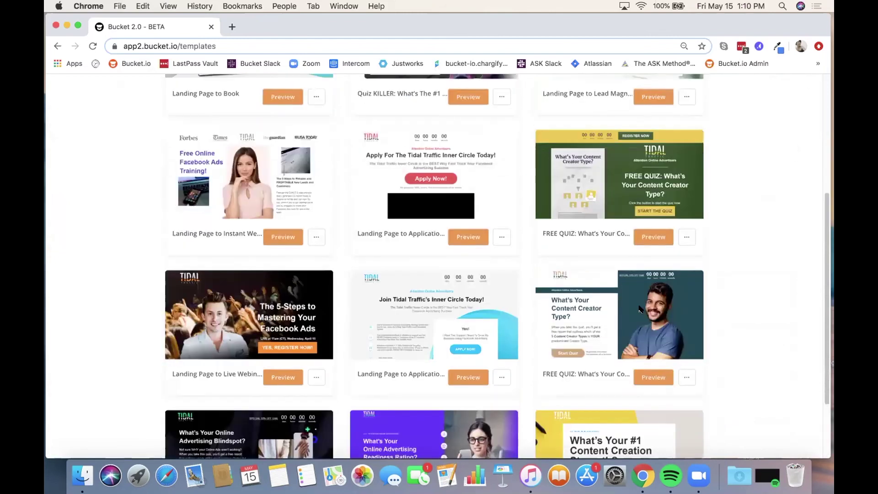
scroll(640, 309, down, 3)
scroll(639, 309, down, 1)
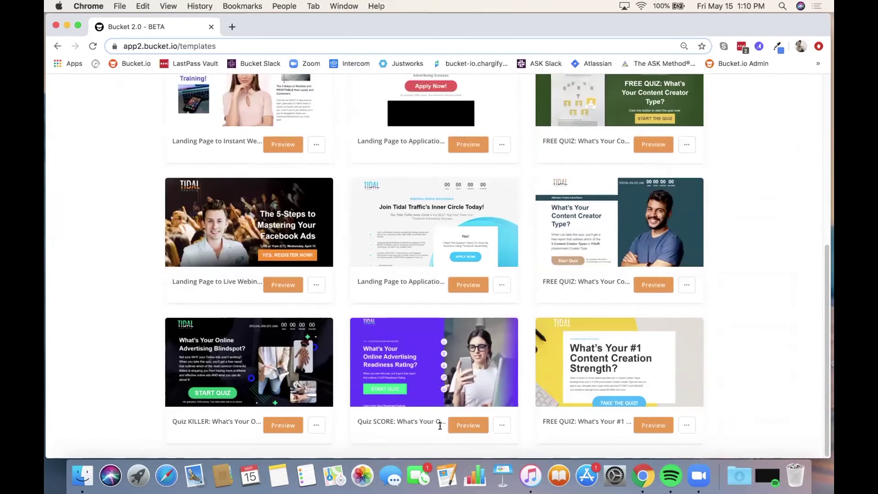
click(462, 424)
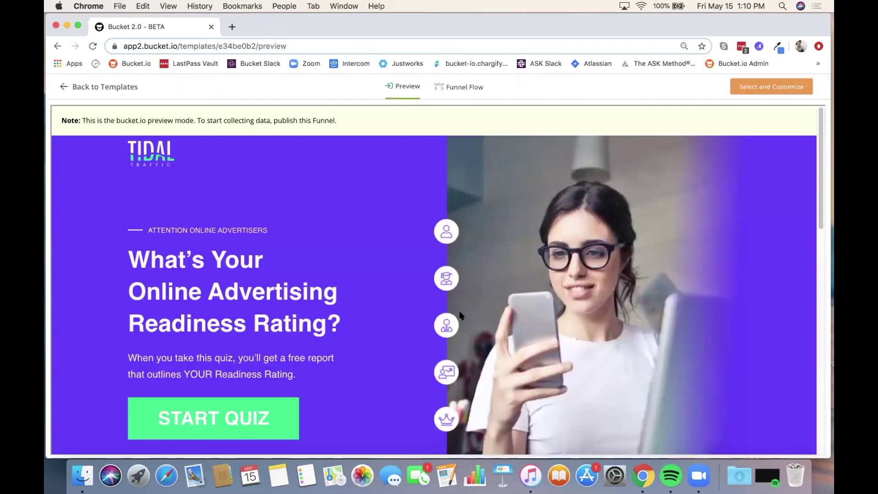
Step: Scroll the template landing page to its footer and press START QUIZ
scroll(461, 316, down, 3)
scroll(461, 316, down, 3)
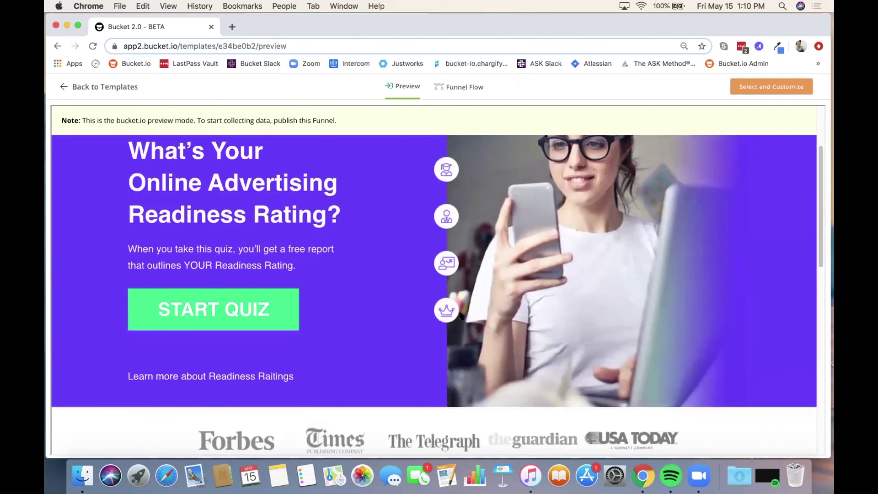
scroll(461, 315, down, 3)
scroll(460, 313, down, 2)
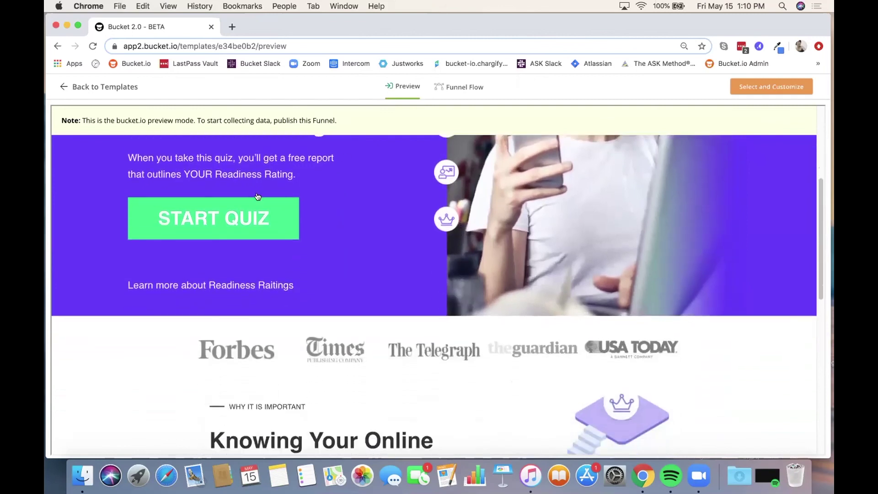
scroll(323, 235, down, 3)
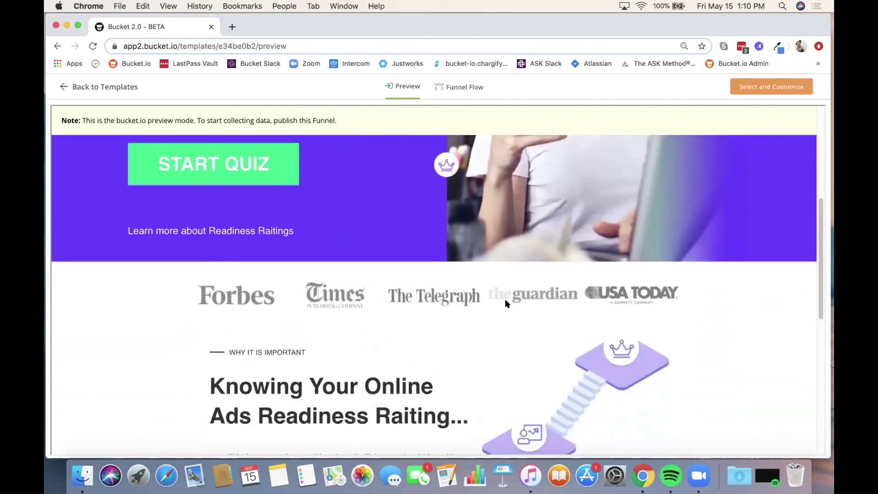
scroll(439, 280, down, 1)
scroll(439, 281, down, 10)
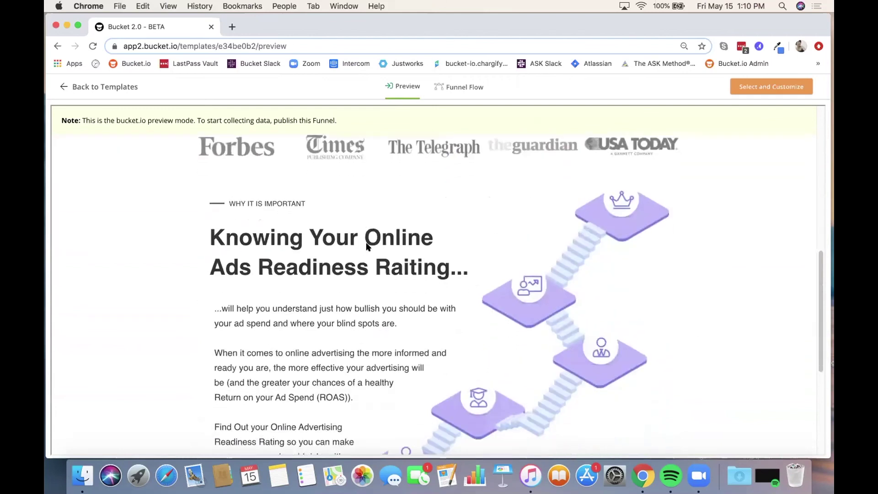
scroll(368, 247, down, 2)
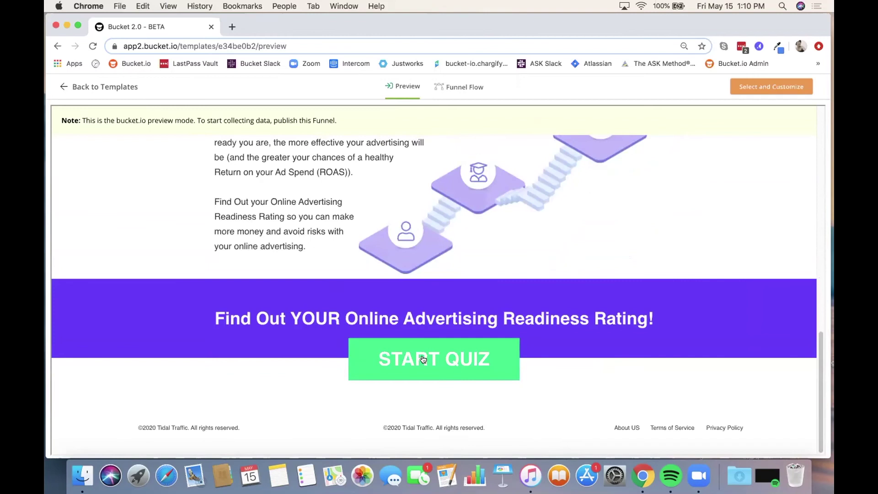
click(423, 360)
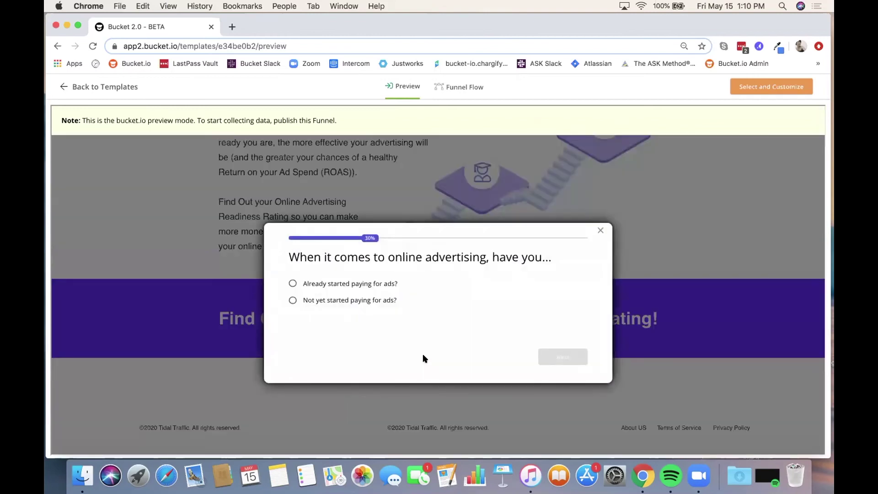
Step: Answer the ads, budget and targeting questions, close the quiz, and view the Funnel Flow map
click(369, 284)
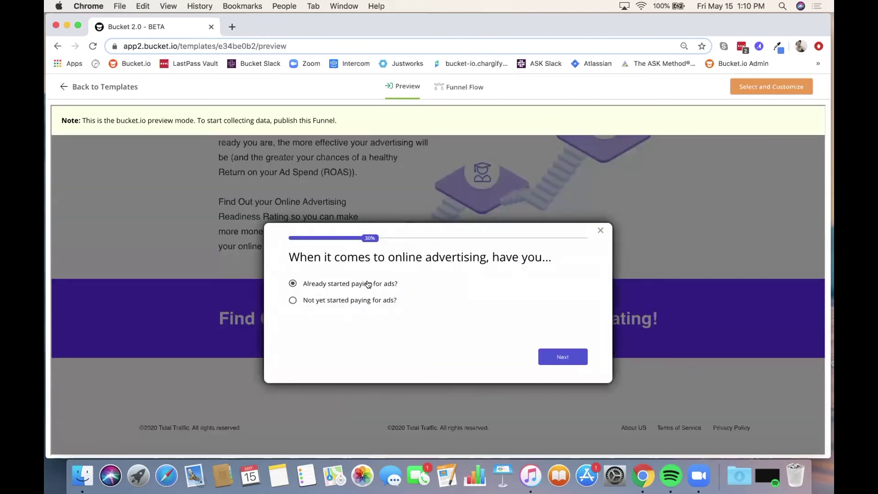
click(539, 350)
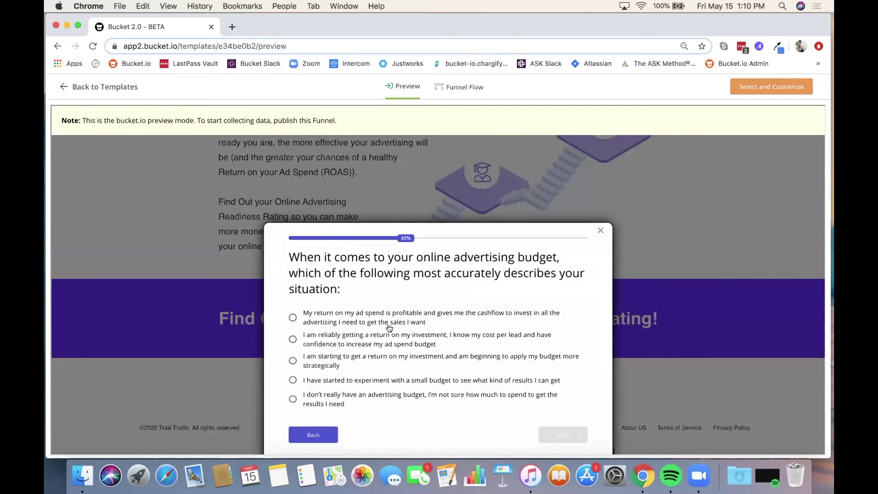
click(368, 335)
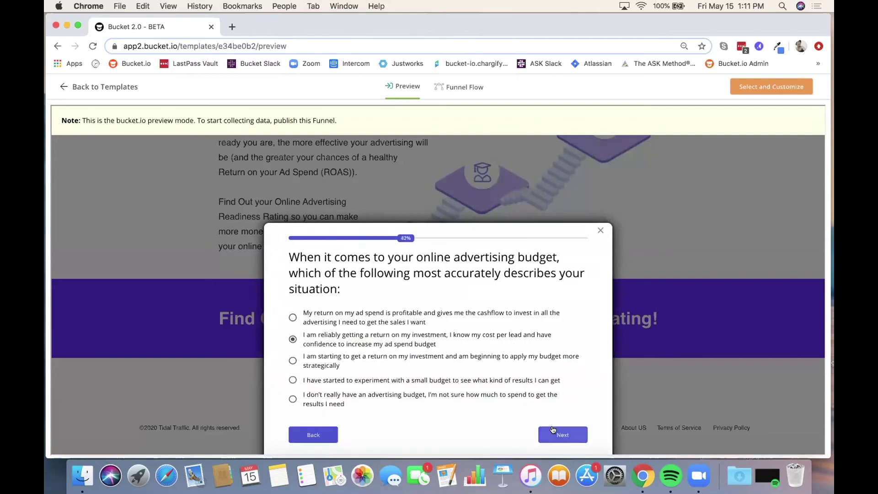
click(553, 430)
click(371, 339)
click(568, 434)
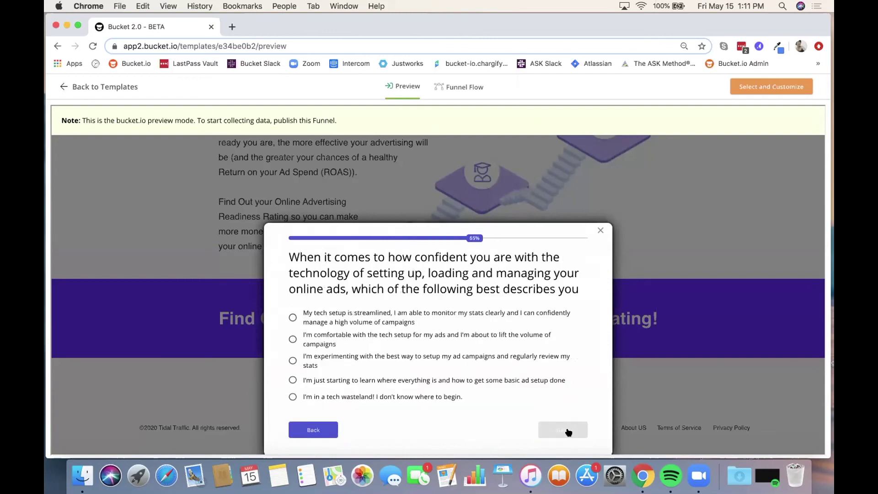
click(601, 230)
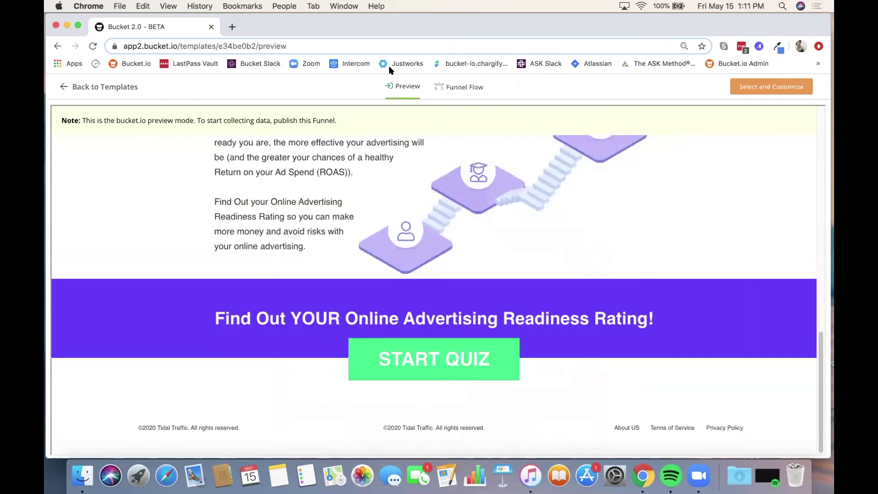
click(464, 88)
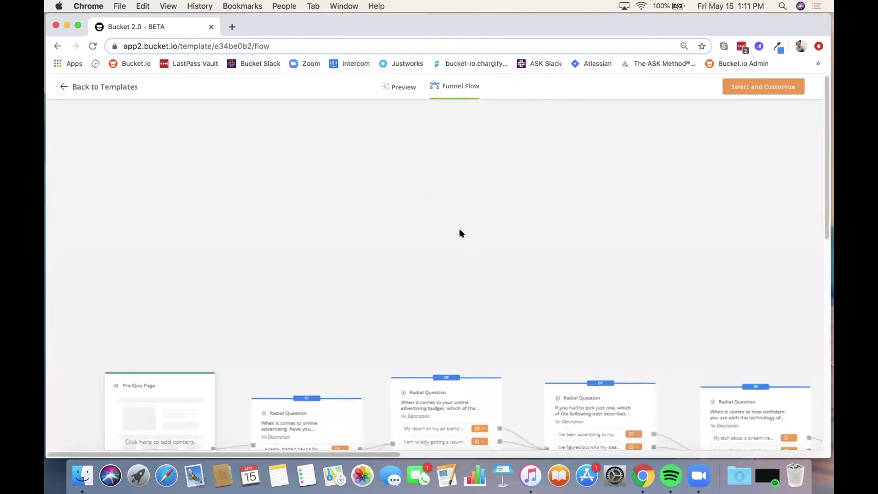
scroll(460, 232, down, 5)
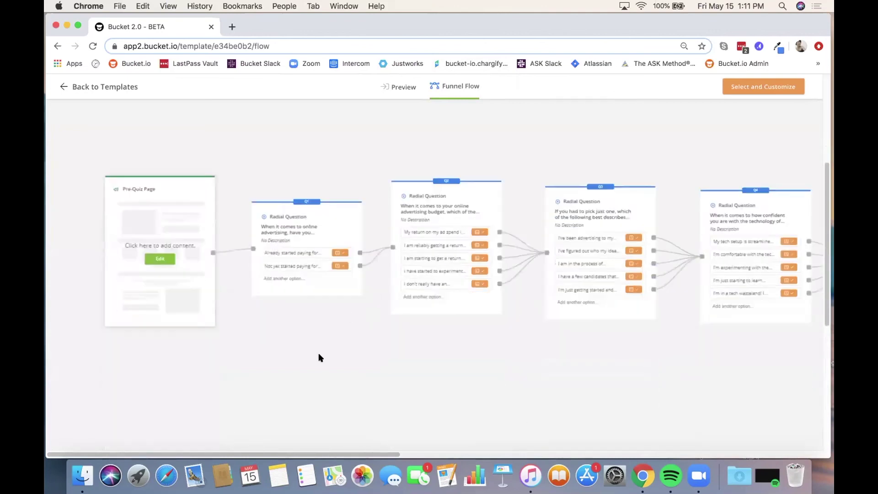
drag(265, 454, 702, 445)
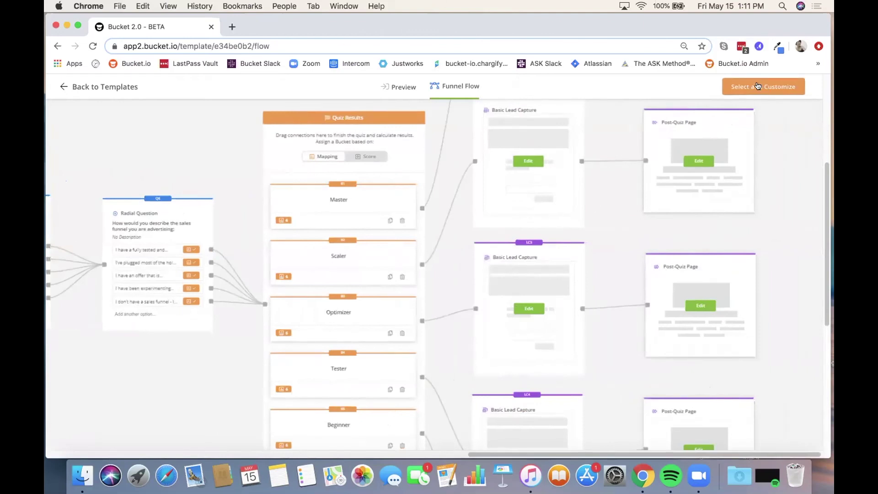
Step: Back in Templates, choose Select and Customize on the yellow content creation strength quiz
click(56, 87)
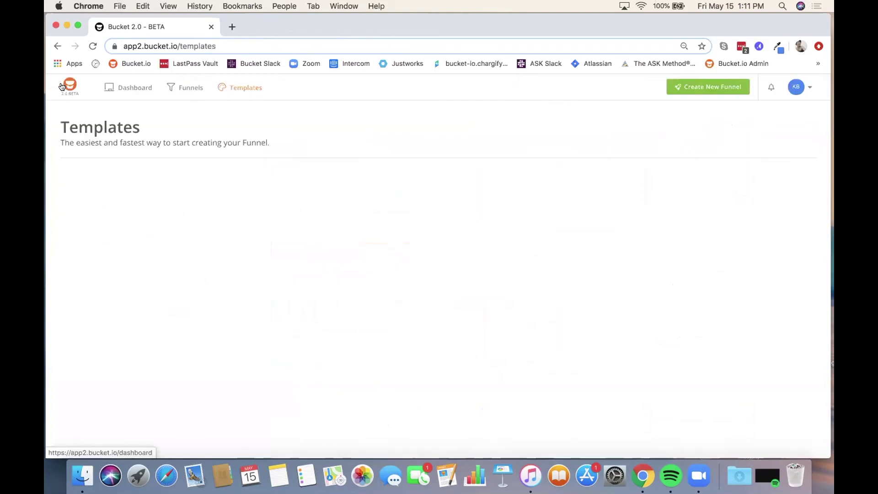
scroll(444, 275, down, 3)
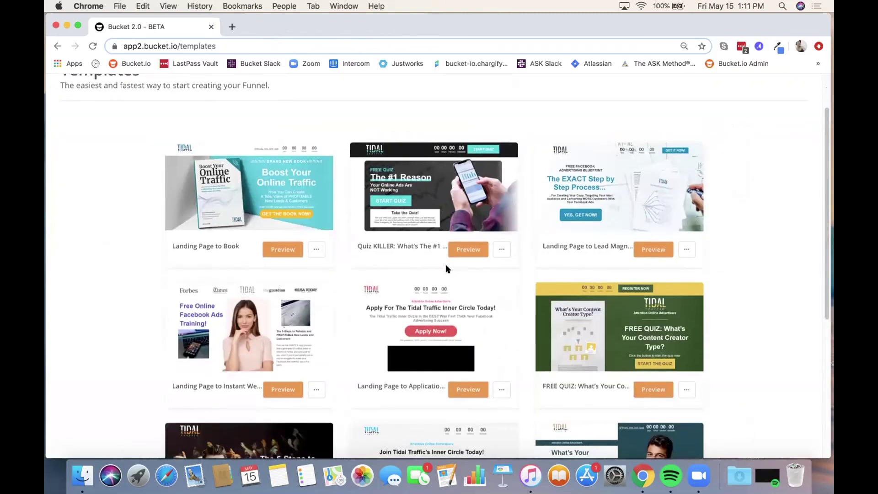
scroll(446, 265, down, 8)
scroll(437, 262, down, 1)
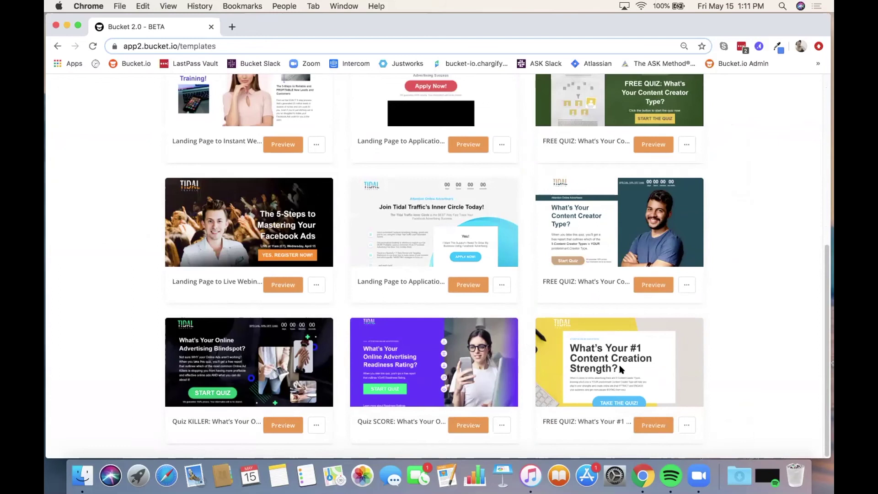
click(685, 425)
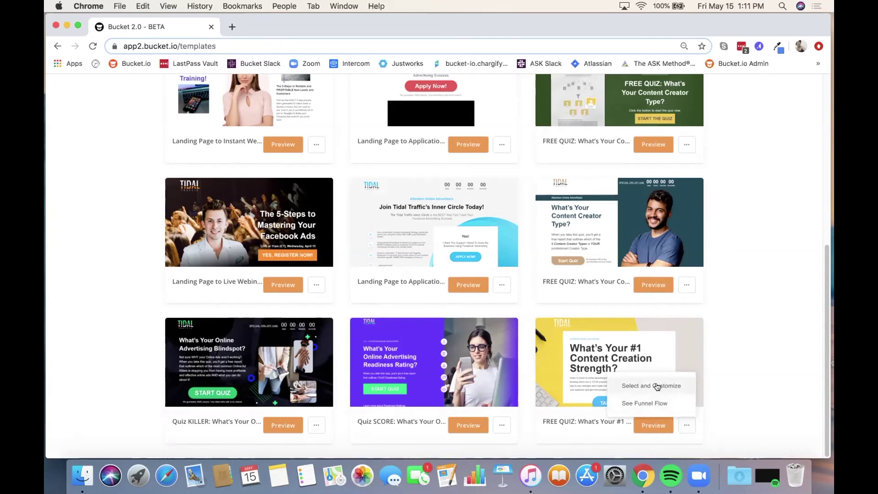
click(657, 386)
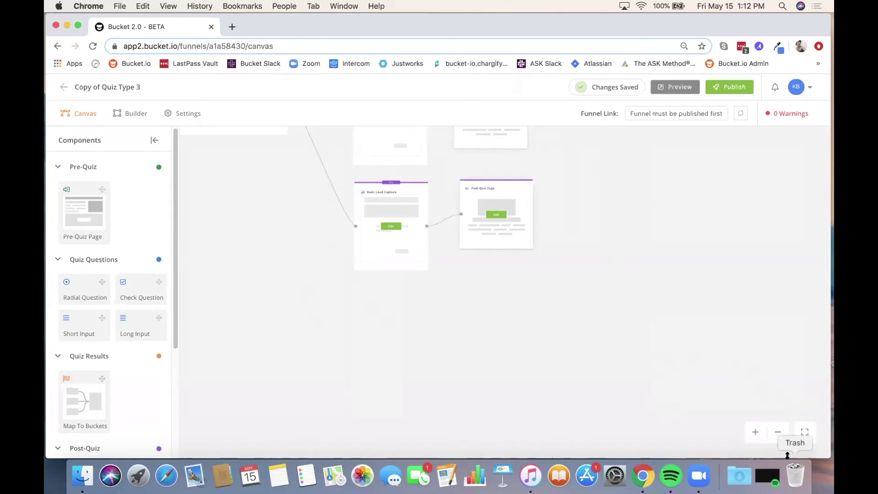
Step: Fit the whole funnel on screen, then zoom in on the Pre-Quiz Page and first Radial Questions
click(805, 432)
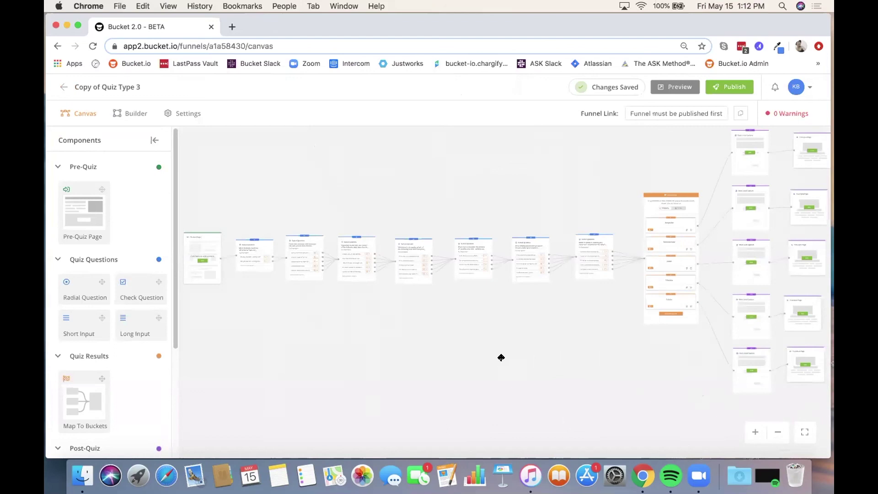
scroll(285, 338, up, 1)
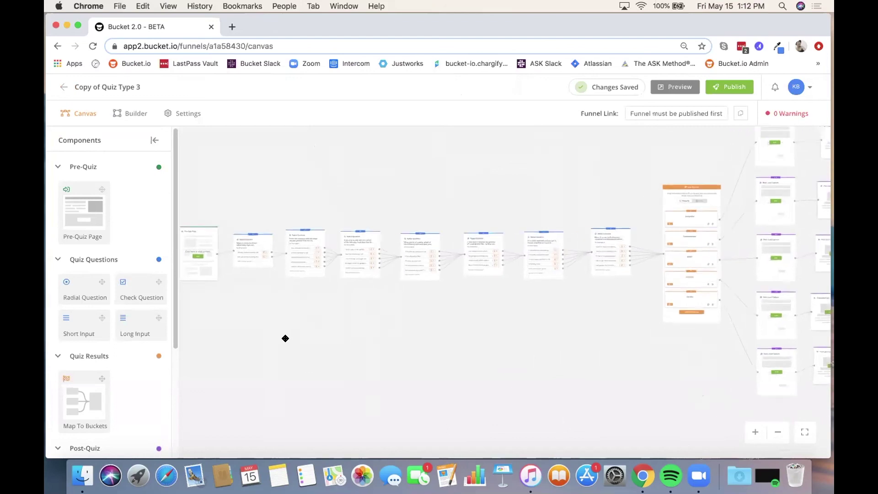
scroll(257, 316, up, 1)
scroll(314, 324, up, 1)
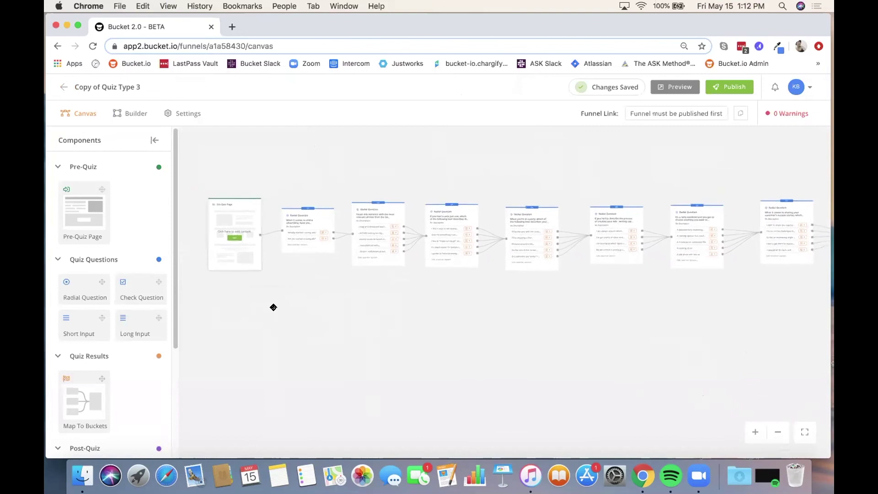
scroll(264, 307, up, 1)
scroll(264, 307, up, 2)
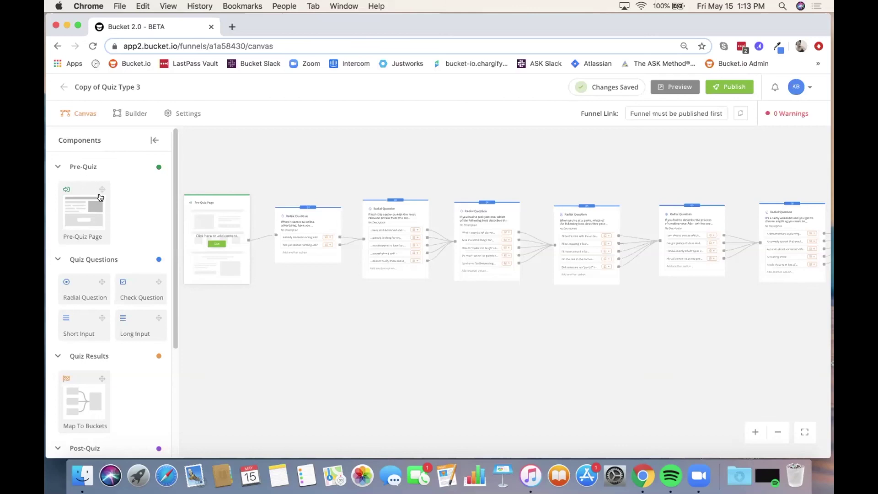
scroll(93, 203, down, 1)
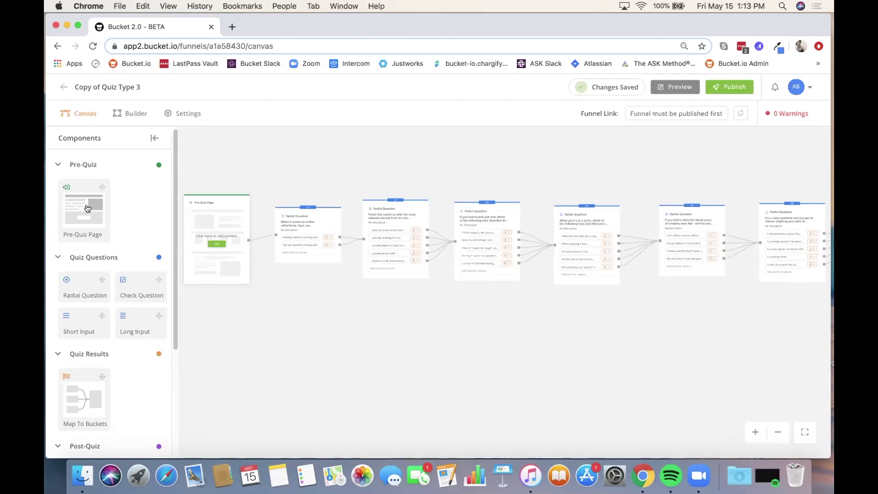
drag(81, 210, 224, 218)
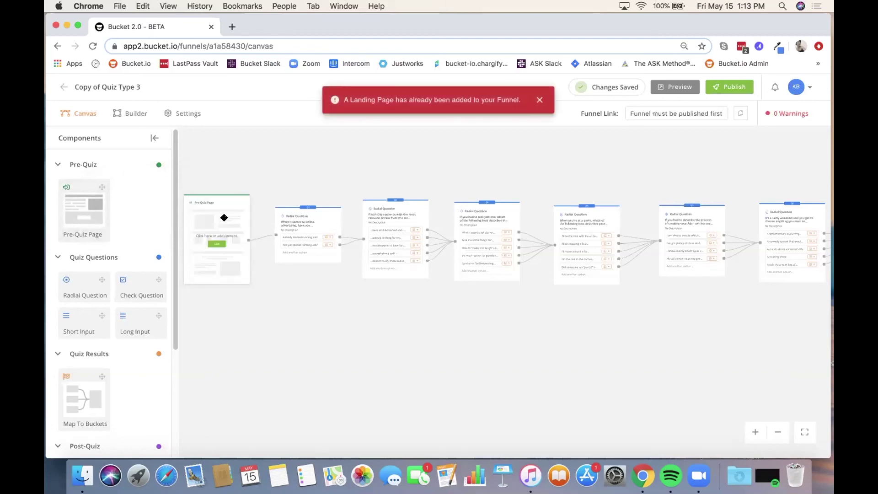
click(536, 97)
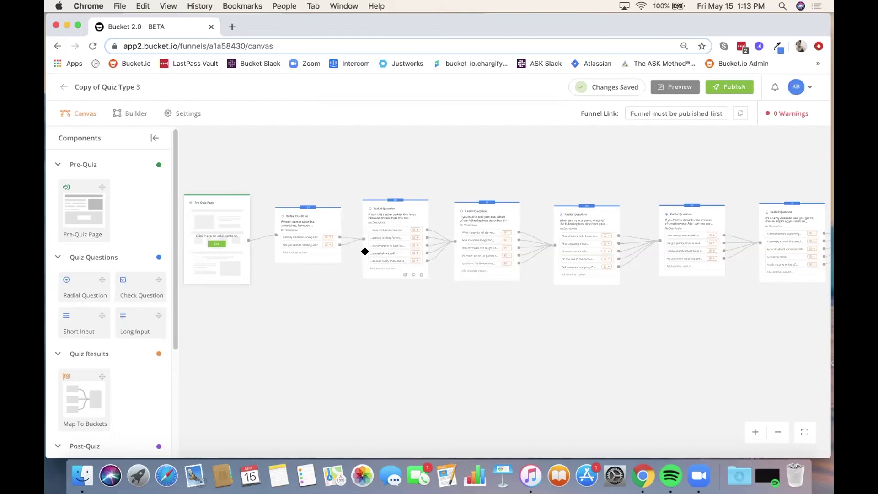
Step: Scroll the Components sidebar down to the Quiz Results and Post-Quiz cards
scroll(82, 212, down, 2)
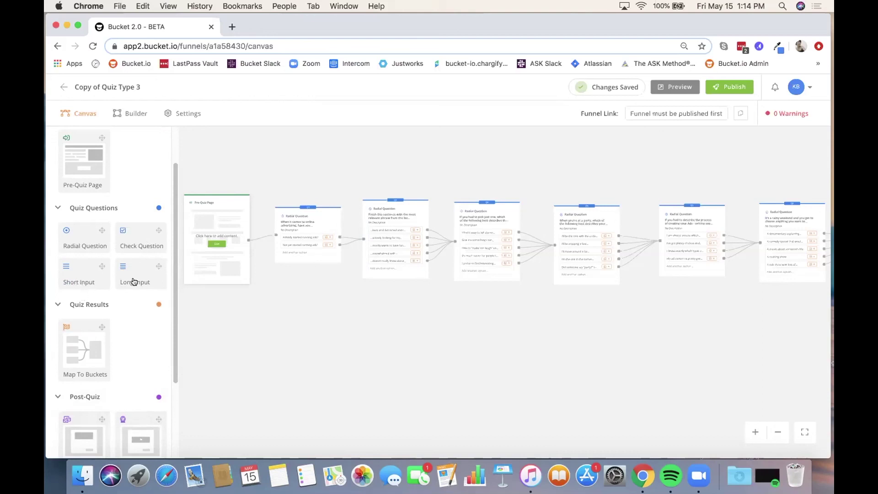
scroll(90, 301, down, 3)
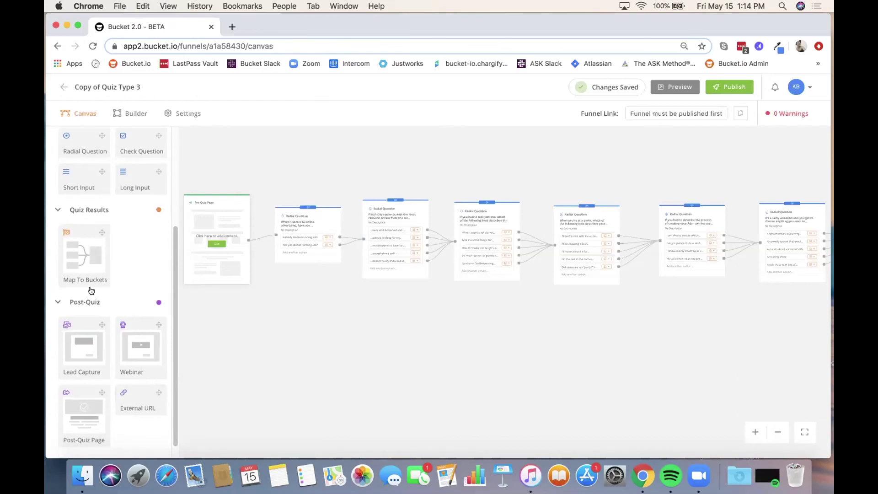
Step: Pan the canvas left to center the Map To Buckets / Quiz Results node
drag(499, 320, 325, 311)
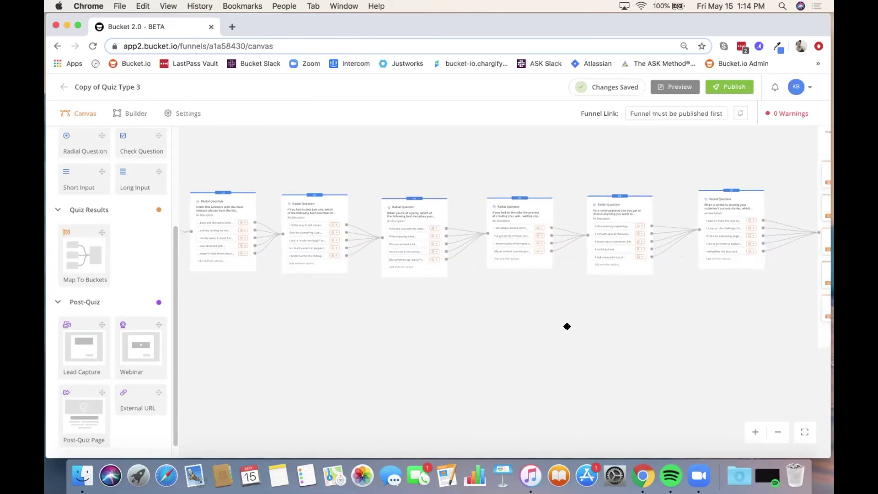
drag(567, 328, 300, 331)
drag(446, 322, 249, 322)
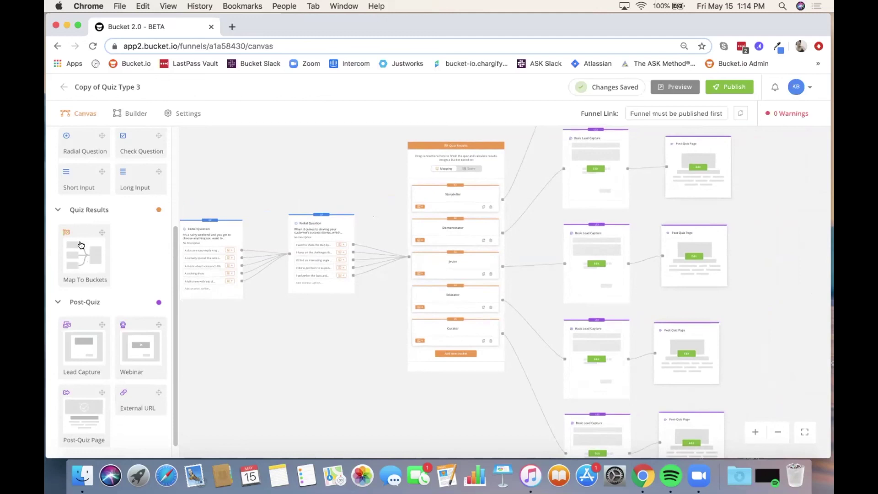
Step: Preview dragging a Map To Buckets card, then zoom out and reposition the funnel view
drag(77, 247, 369, 250)
scroll(78, 312, down, 1)
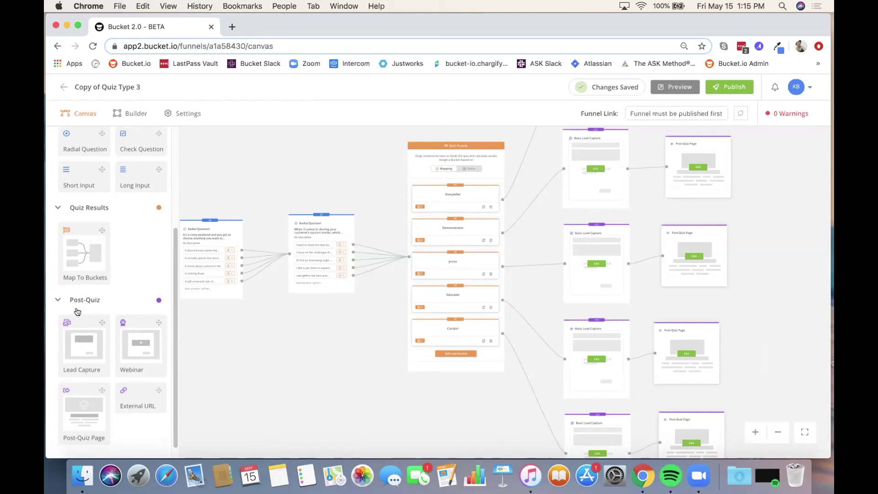
scroll(77, 312, down, 2)
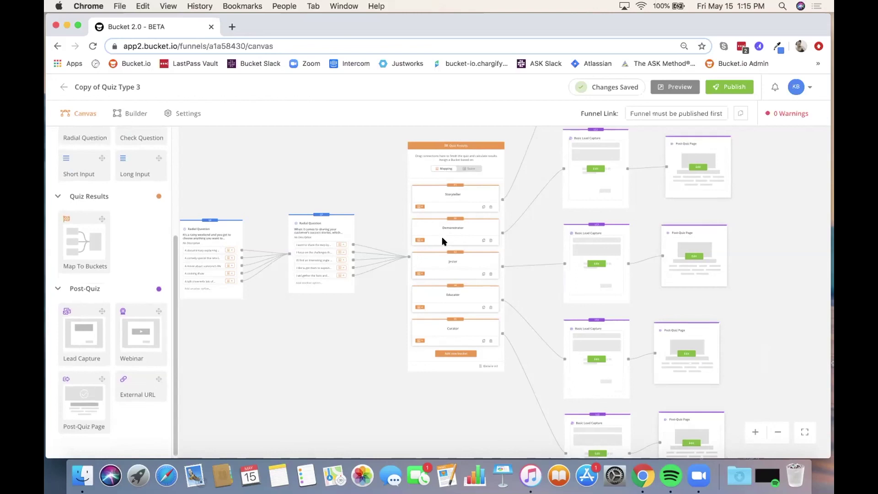
drag(310, 337, 305, 337)
scroll(306, 337, right, 8)
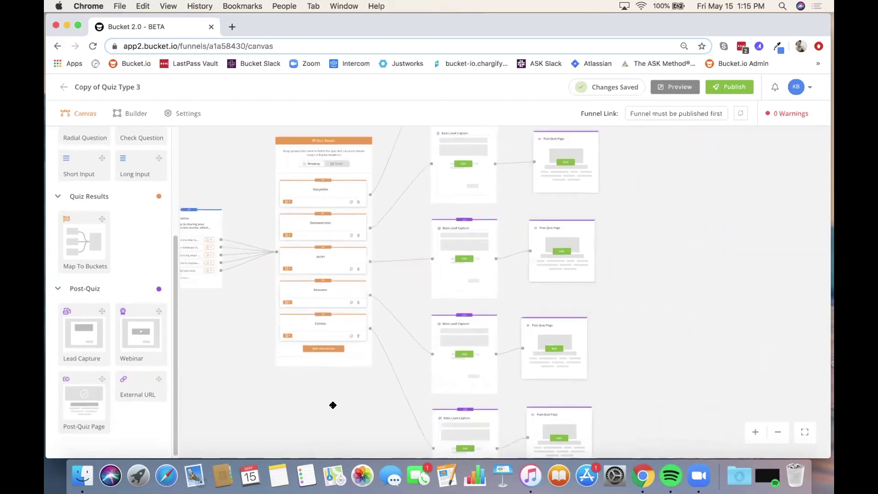
scroll(426, 260, down, 3)
scroll(426, 260, down, 3)
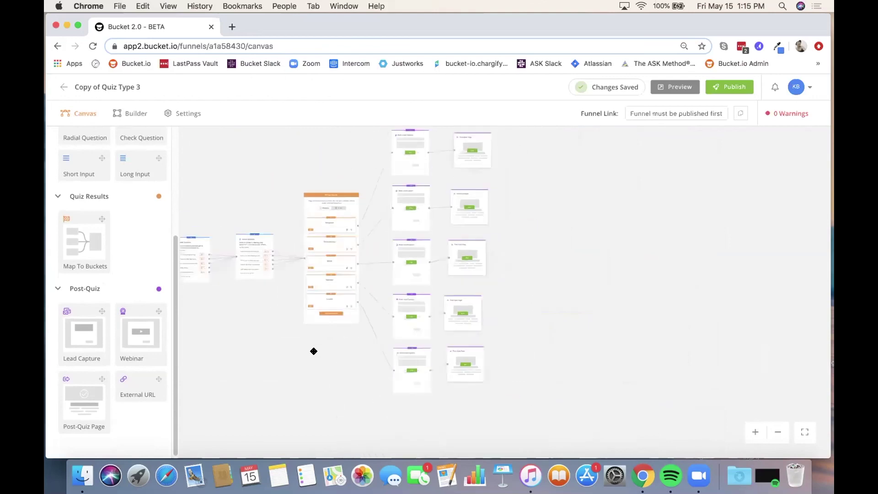
drag(314, 349, 313, 372)
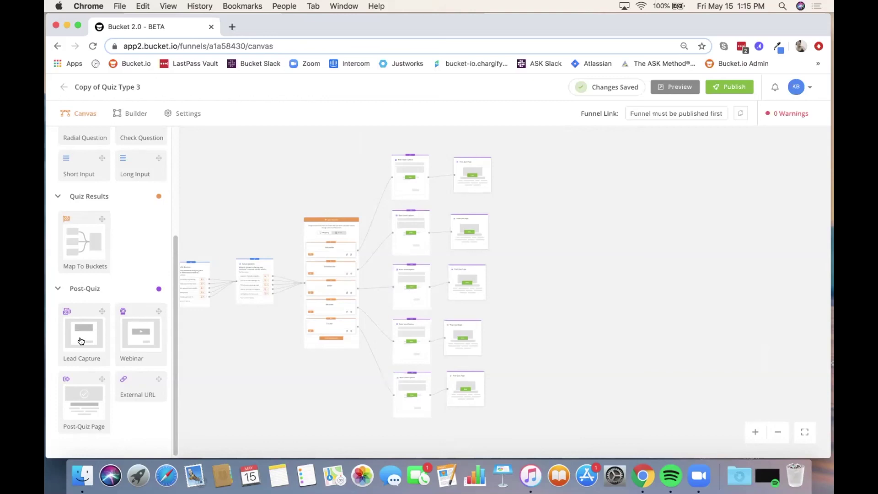
Step: Preview dragging Lead Capture, Post-Quiz Page and External URL cards onto the canvas, then zoom in
mouse_move(78, 339)
mouse_down()
mouse_move(240, 338)
mouse_move(372, 307)
mouse_move(418, 249)
mouse_move(392, 273)
mouse_move(61, 341)
mouse_move(68, 337)
mouse_up()
drag(68, 402, 461, 229)
drag(137, 387, 541, 222)
scroll(615, 386, up, 3)
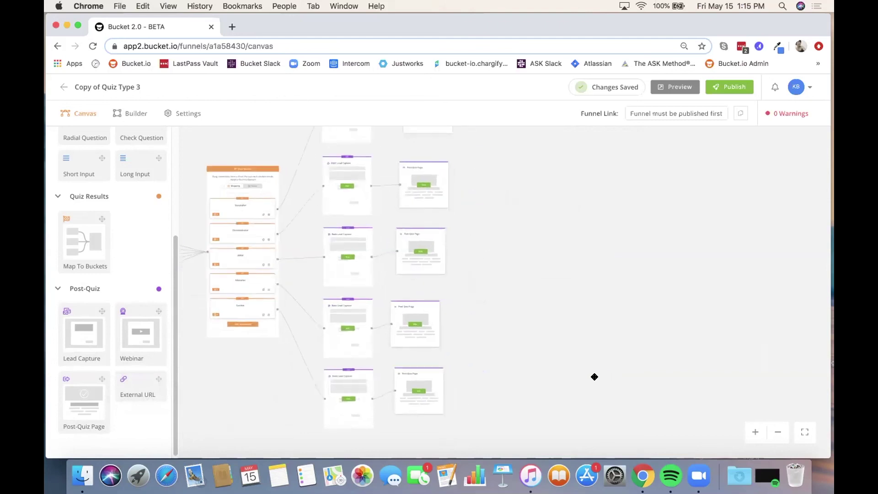
Step: Fit the full funnel on screen, collapse and re-expand the Components panel, and nudge the view left
click(805, 433)
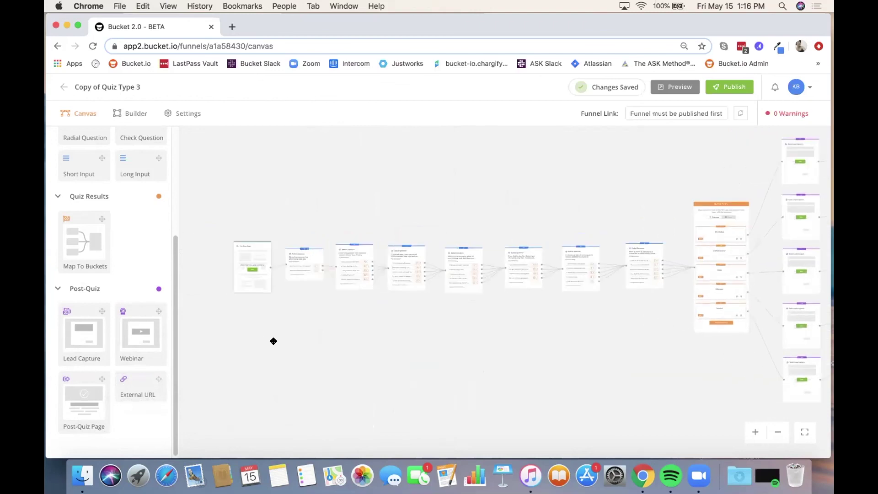
drag(274, 341, 249, 338)
scroll(57, 190, up, 5)
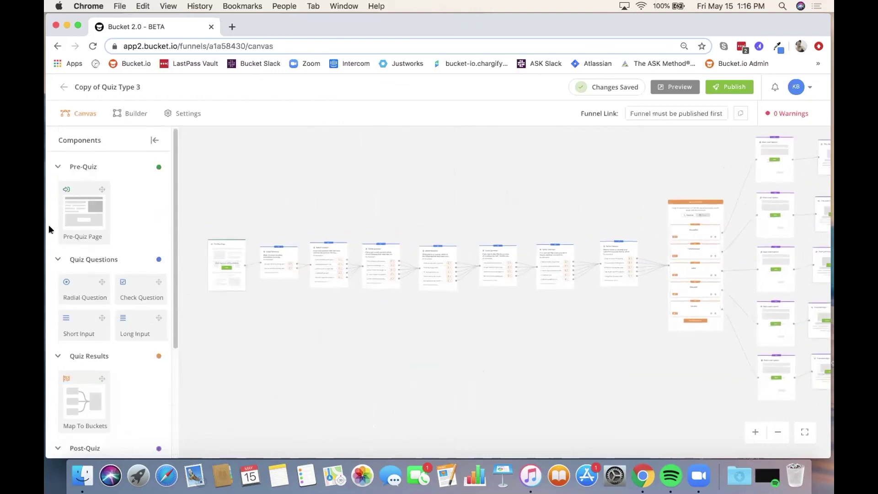
click(151, 140)
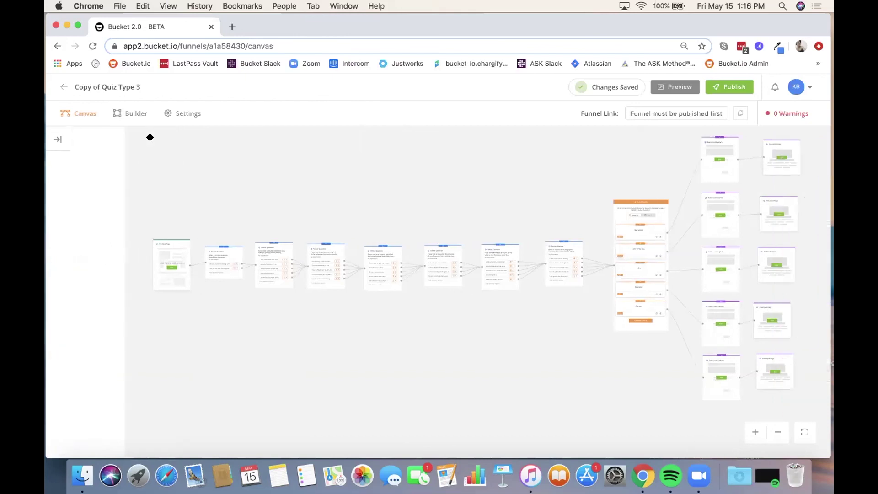
click(65, 139)
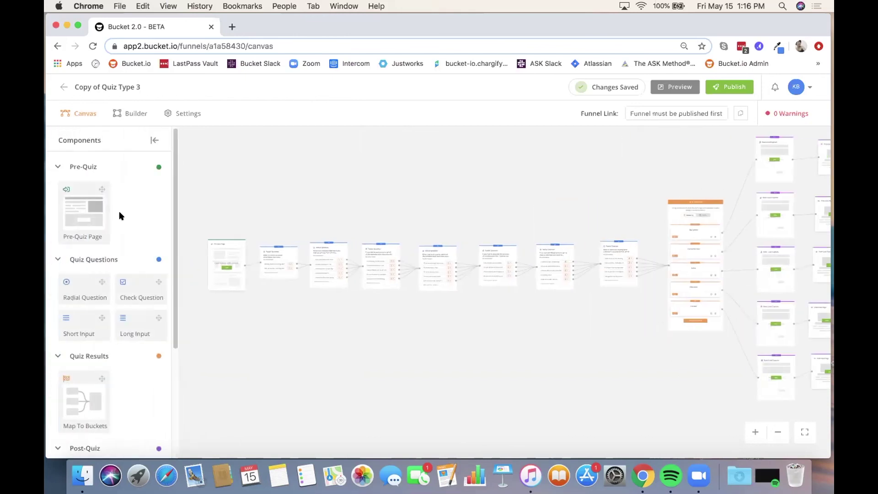
drag(245, 186, 229, 191)
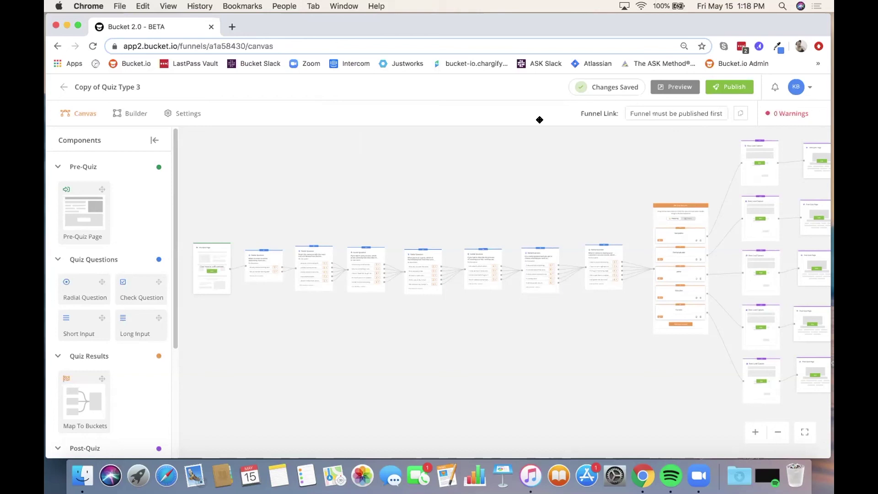
Step: Zoom in on Q1 and delete its links from the Pre-Quiz Page and to Q2
drag(281, 355, 308, 325)
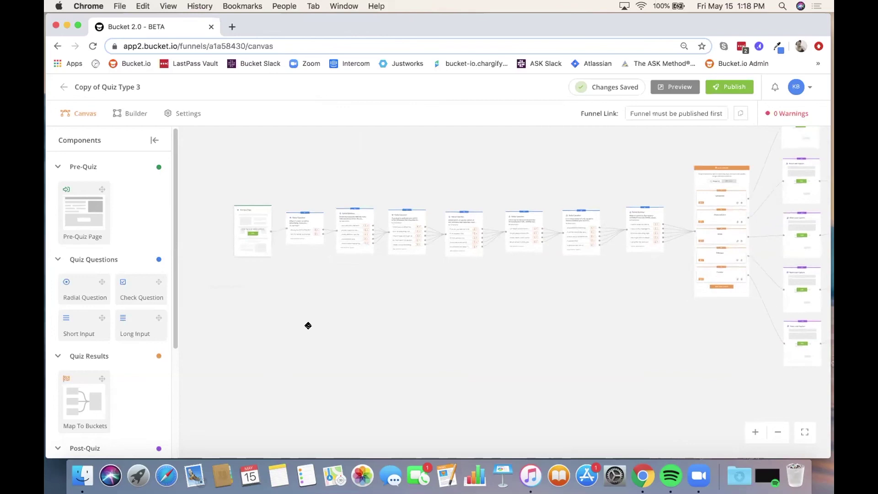
scroll(308, 325, up, 5)
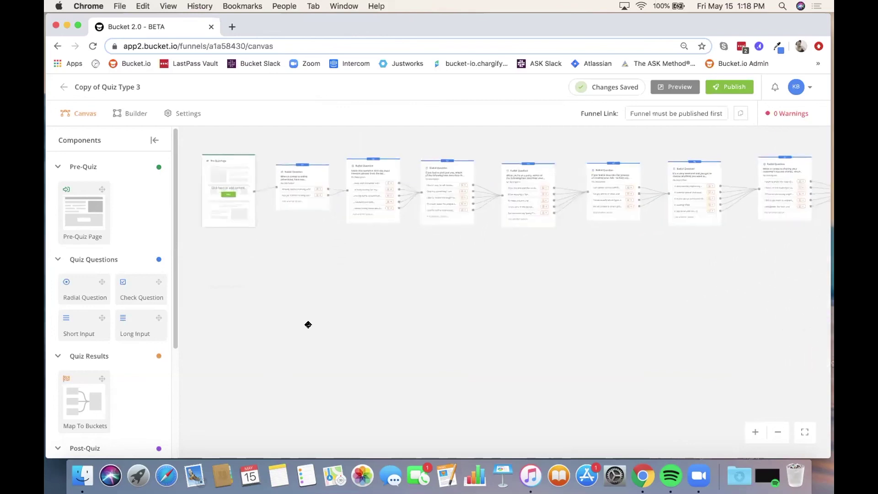
drag(252, 252, 251, 311)
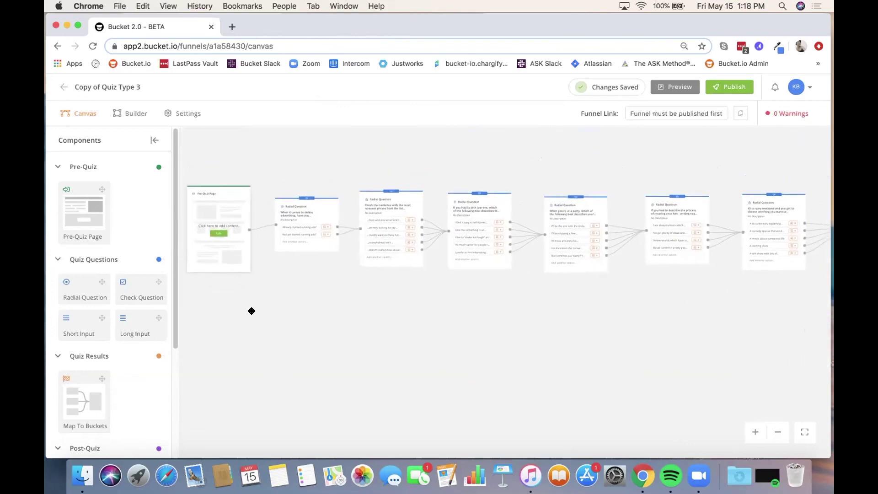
scroll(252, 309, up, 5)
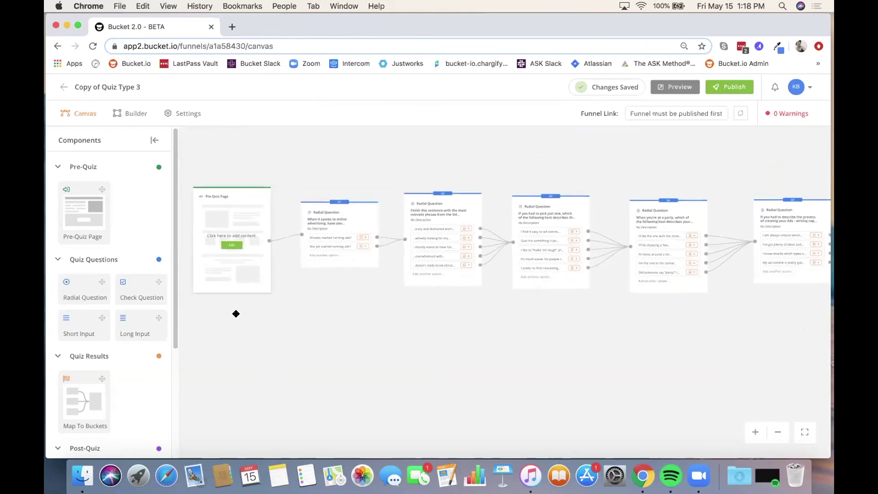
scroll(236, 314, up, 5)
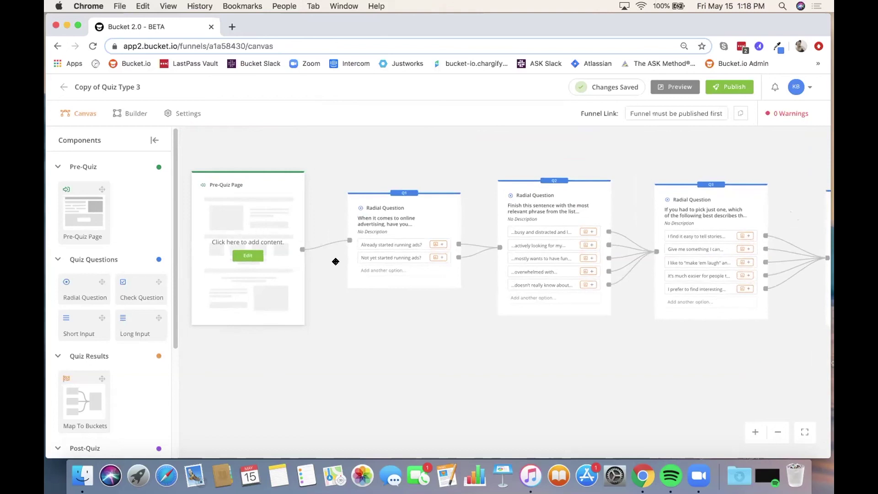
click(324, 246)
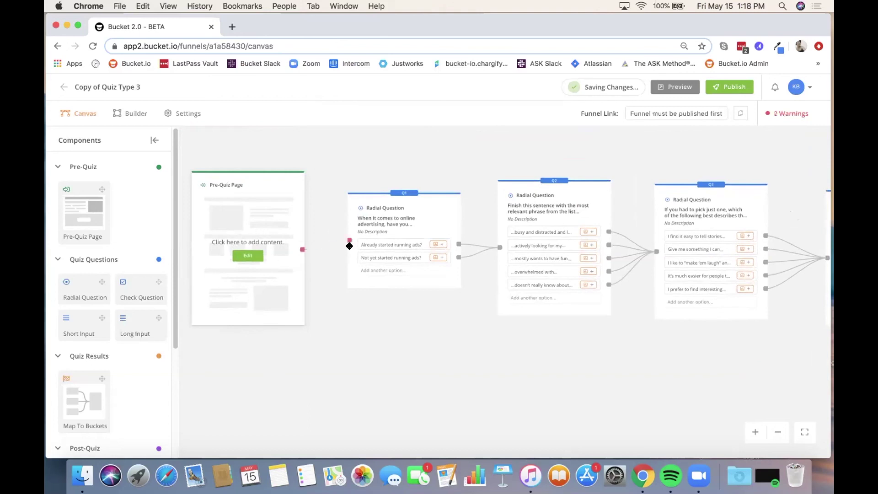
click(478, 253)
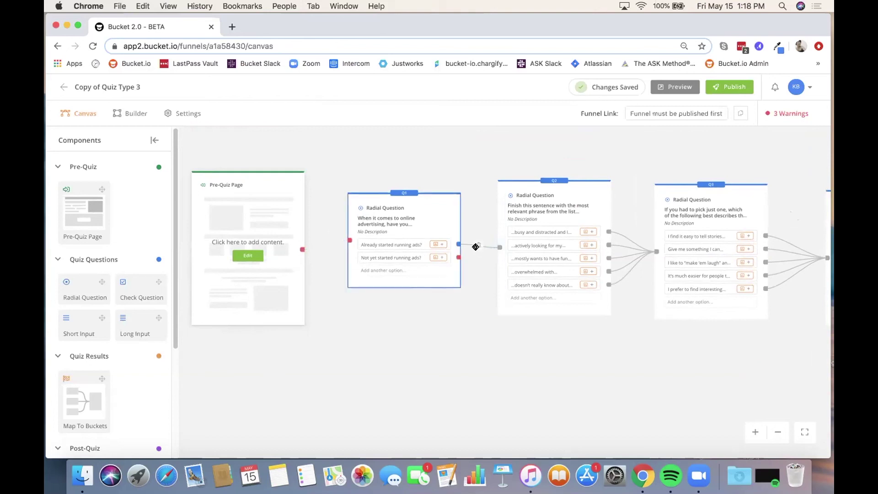
double_click(474, 247)
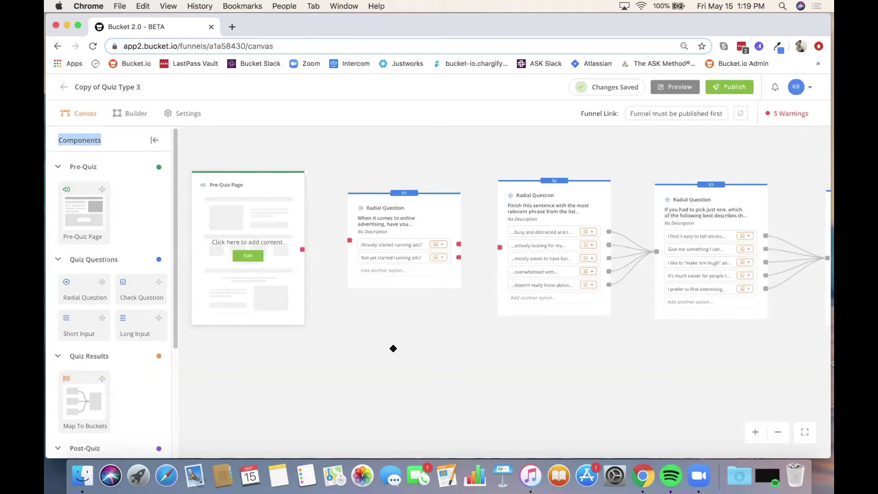
Step: Add a new radial question (Q8) and relink Pre-Quiz Page to Q1 and Q1's first answer to Q2
drag(83, 289, 526, 376)
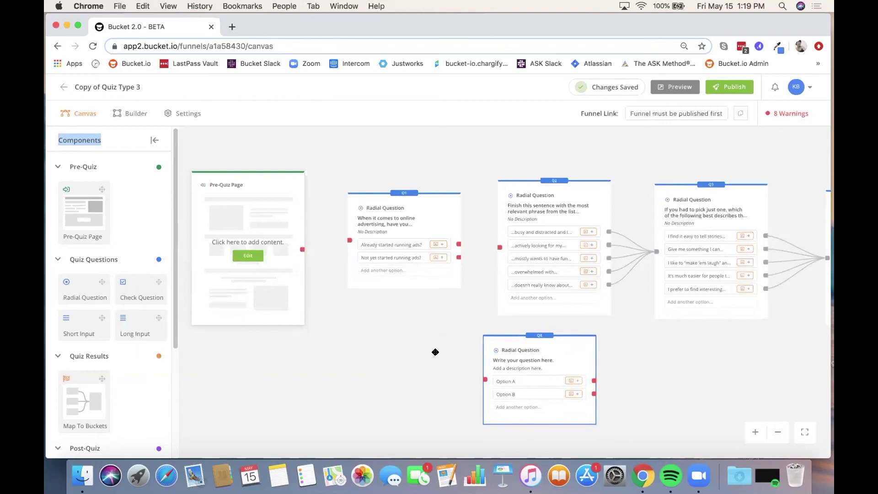
drag(299, 249, 351, 243)
drag(458, 246, 501, 251)
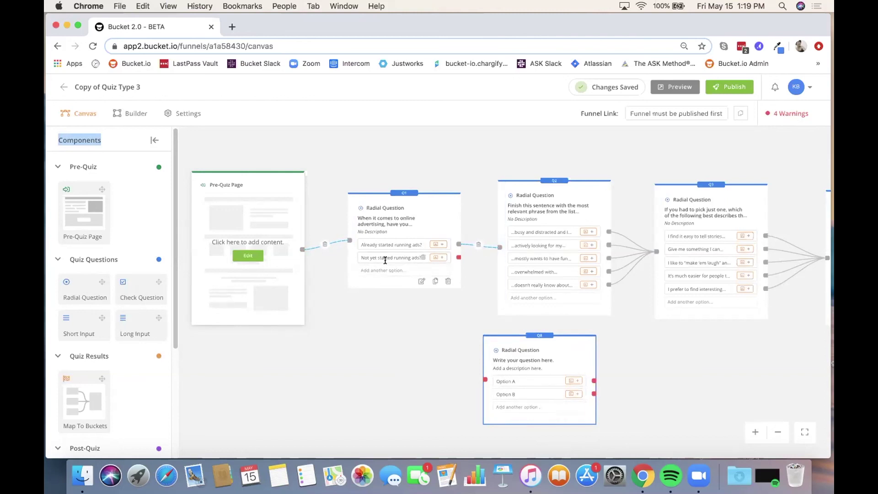
Step: Route Q1's 'Not yet started running ads?' answer to Q8, and Q8's Options A and B to Q3
drag(458, 257, 485, 381)
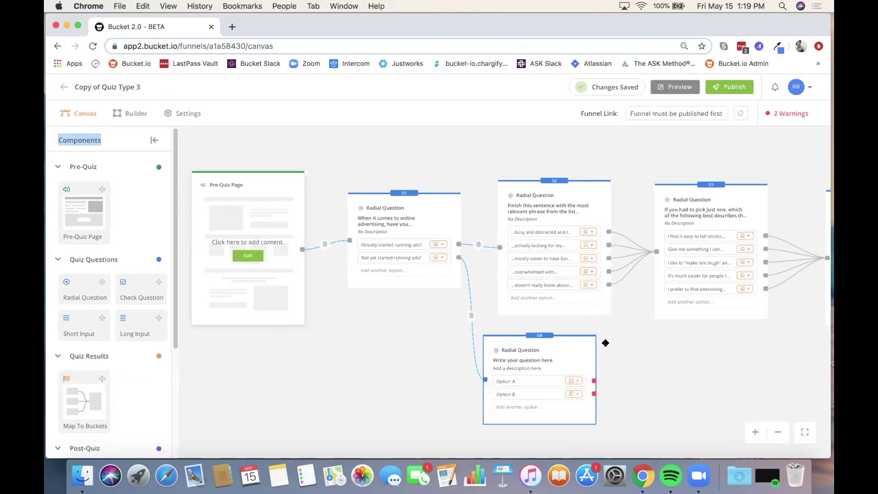
drag(593, 381, 656, 254)
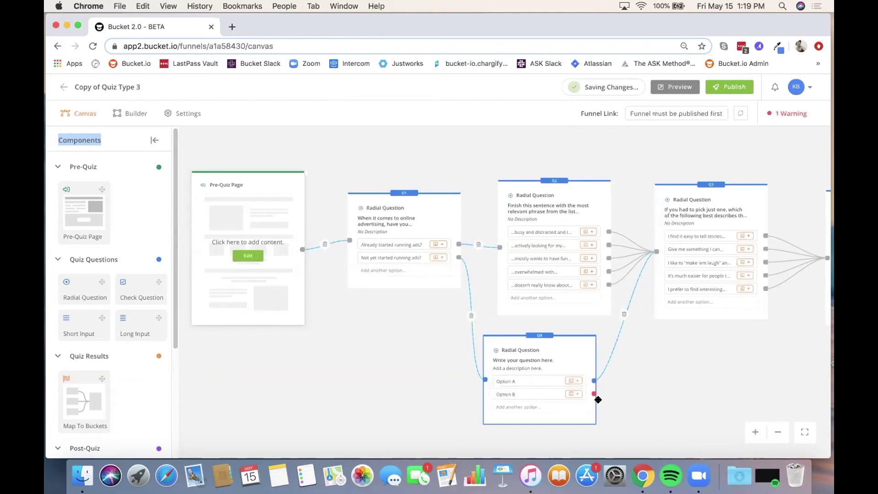
drag(593, 394, 655, 257)
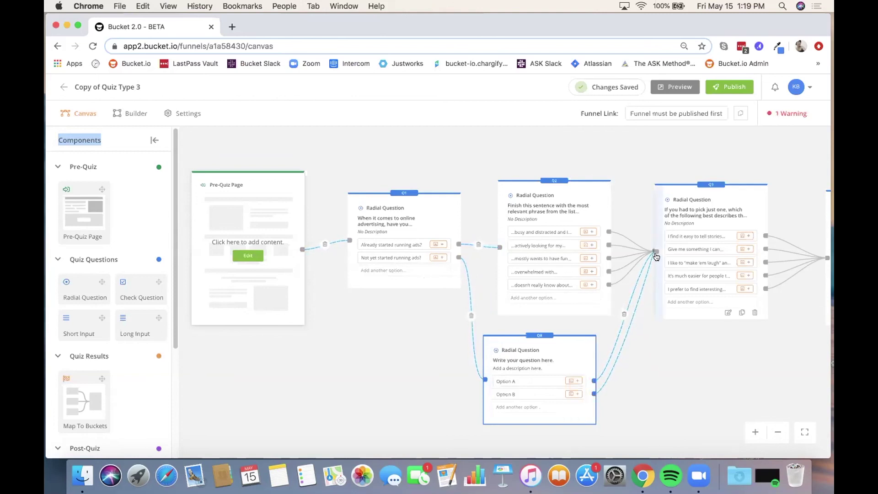
Step: Delete the three links around Q8, then delete the Q8 card and confirm
click(624, 314)
click(622, 310)
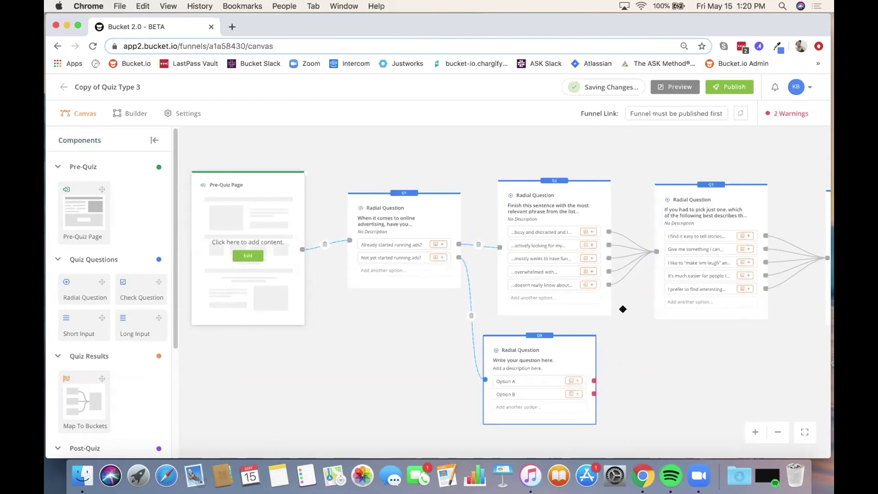
click(467, 317)
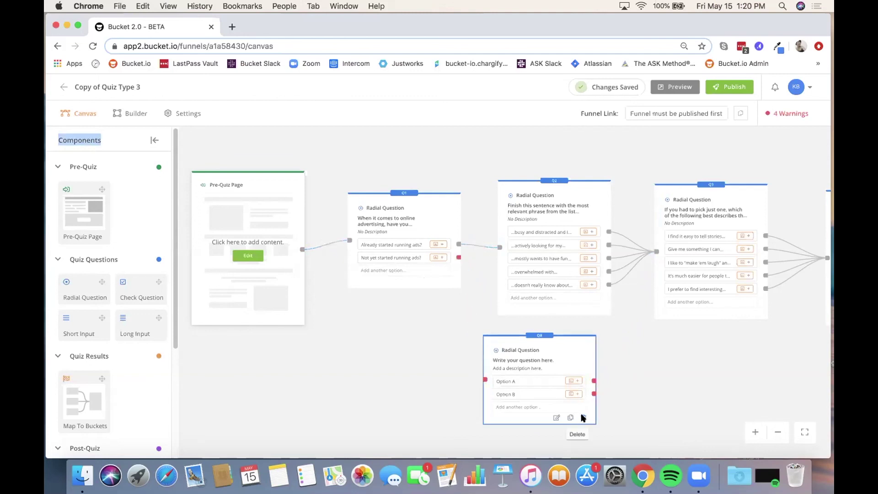
click(584, 418)
click(453, 300)
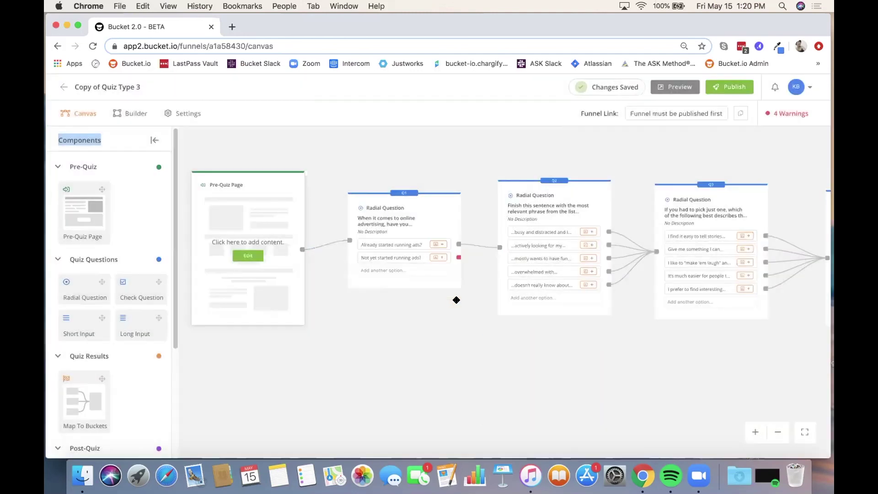
Step: Link Q1's 'Not yet started running ads?' answer to Q2
drag(467, 253, 500, 248)
drag(402, 320, 290, 315)
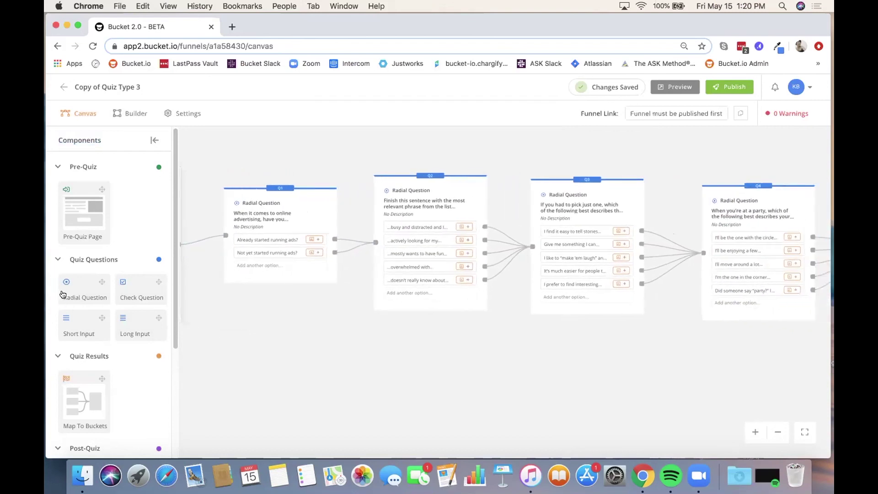
mouse_move(64, 292)
mouse_down()
mouse_move(226, 349)
mouse_move(359, 242)
mouse_move(197, 306)
mouse_move(51, 290)
mouse_up()
Step: Pan across Q5, Q6 and Q7 to the bucket cards and lead capture pages
drag(411, 361, 333, 364)
drag(501, 373, 336, 357)
drag(481, 357, 404, 355)
drag(534, 350, 341, 360)
drag(630, 355, 430, 367)
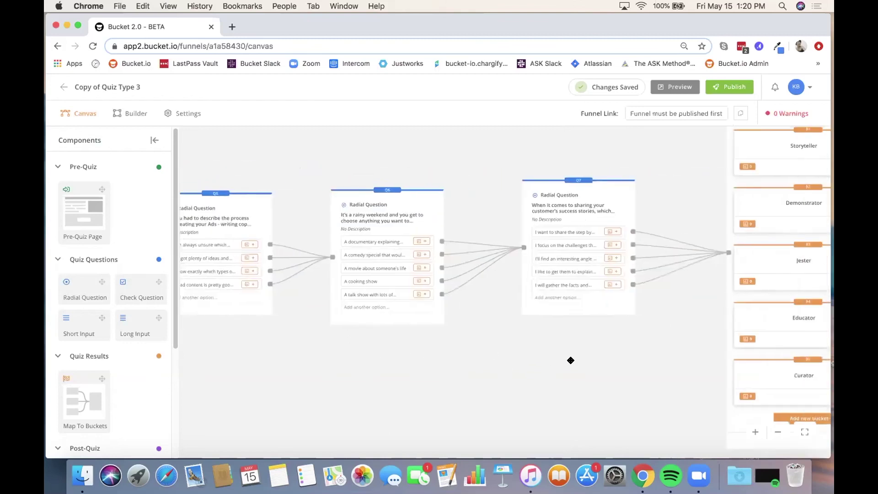
drag(571, 358, 460, 353)
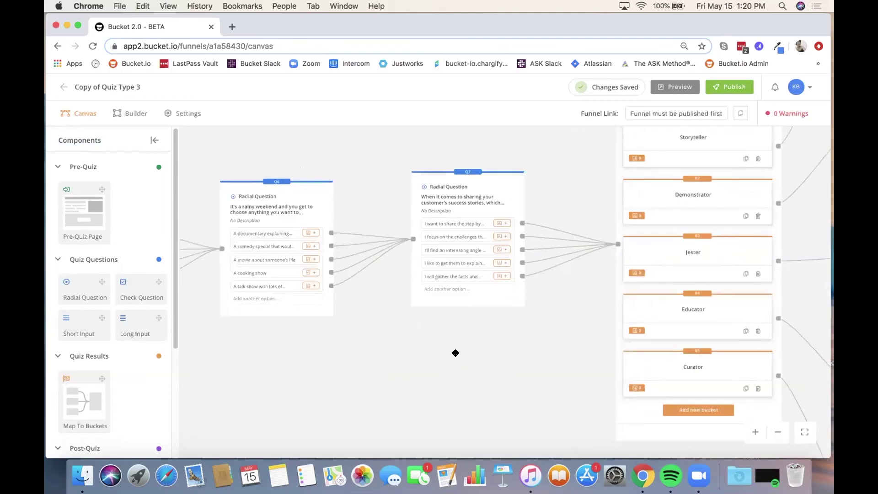
drag(455, 349, 333, 355)
drag(396, 343, 336, 373)
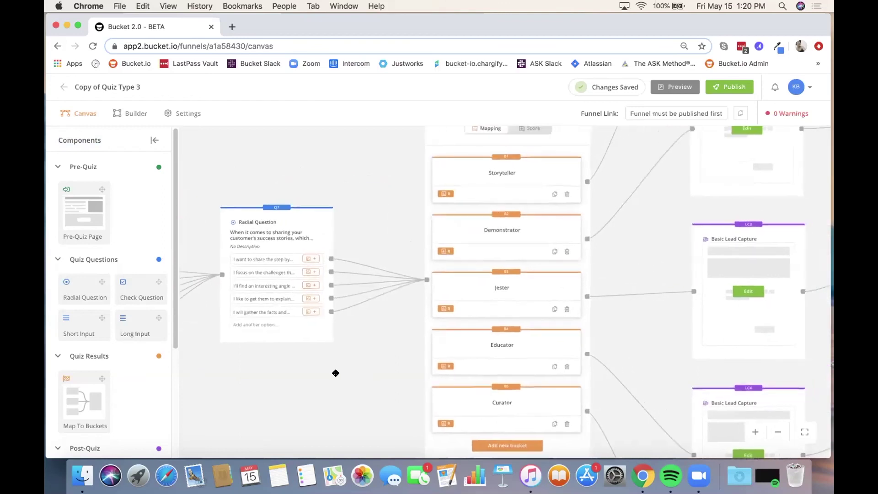
Step: Inspect the post-quiz pages and bucket list, then return the view to Q6 and Q7
scroll(395, 331, down, 3)
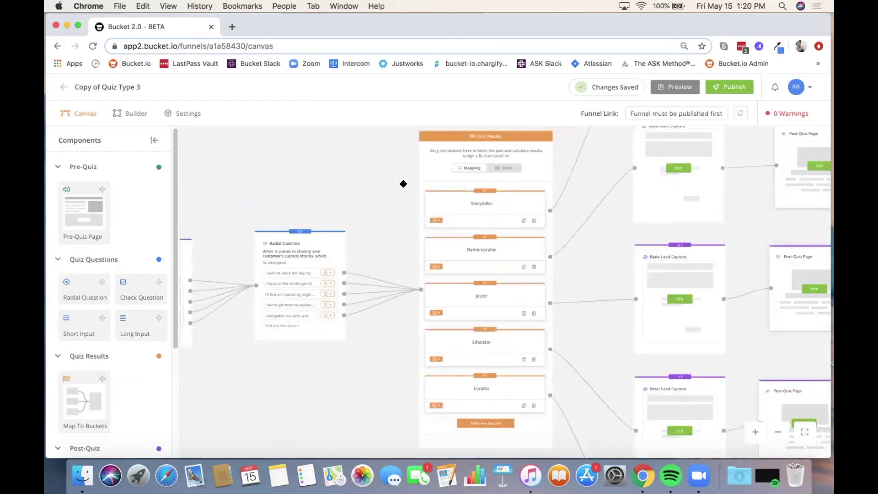
drag(386, 182, 355, 190)
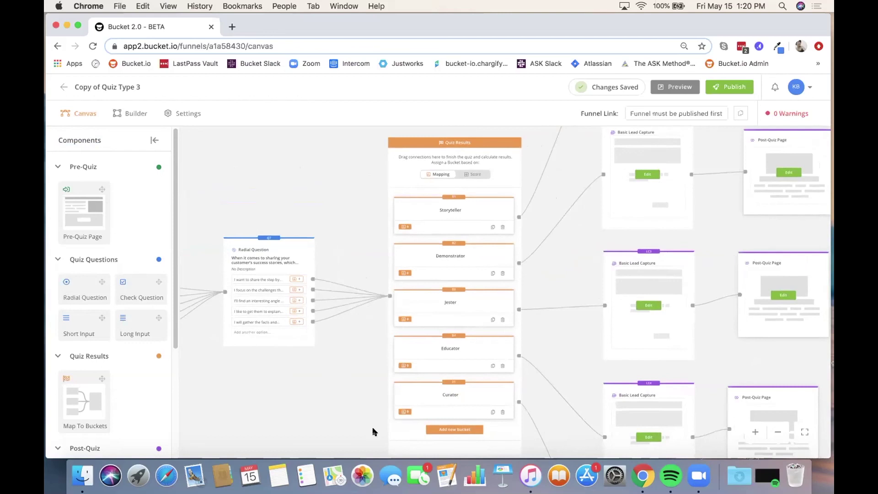
scroll(329, 192, up, 1)
scroll(330, 192, down, 3)
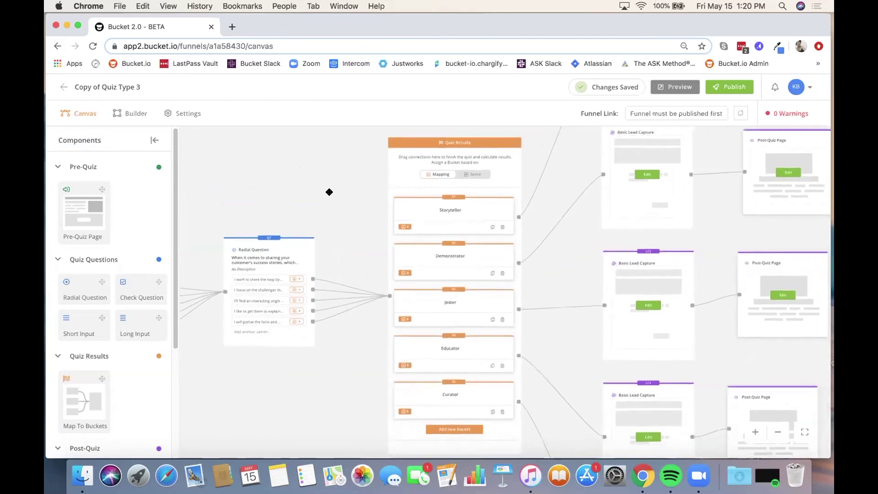
drag(333, 188, 316, 133)
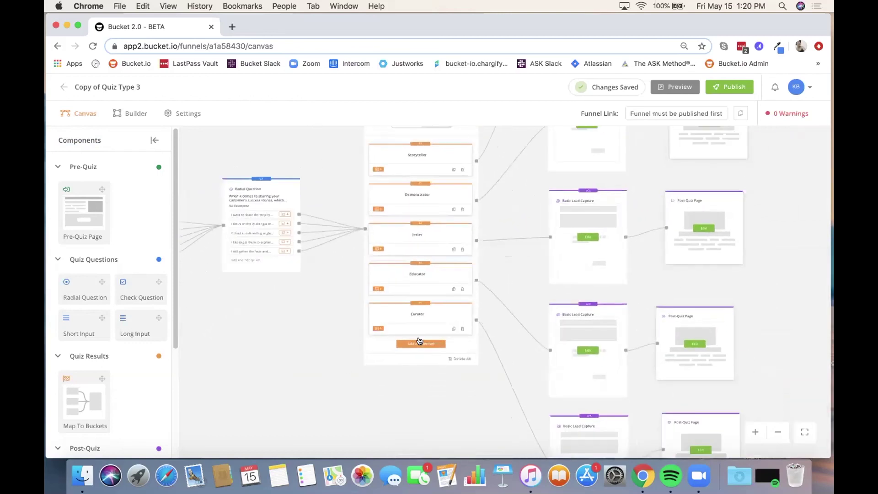
scroll(417, 342, up, 2)
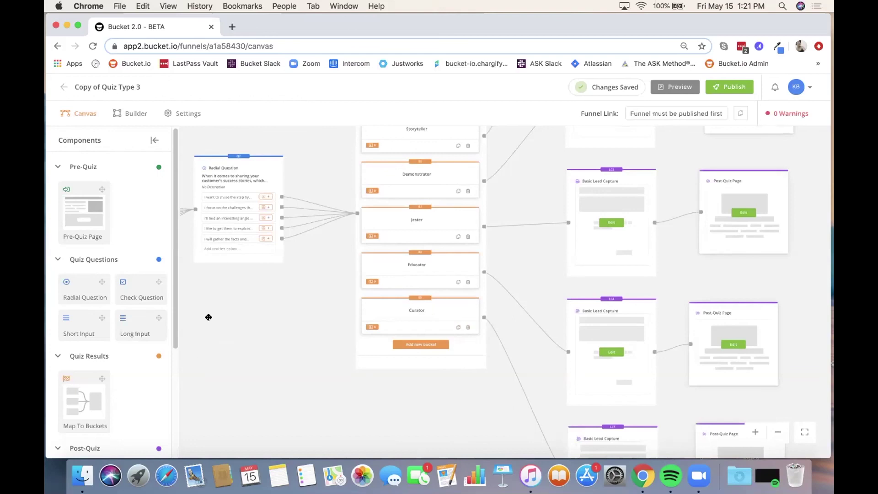
drag(210, 314, 284, 373)
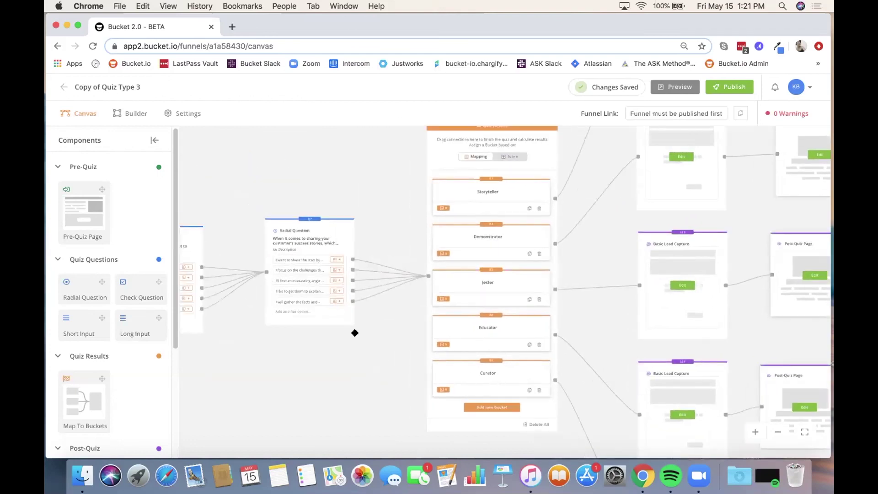
drag(245, 376, 383, 356)
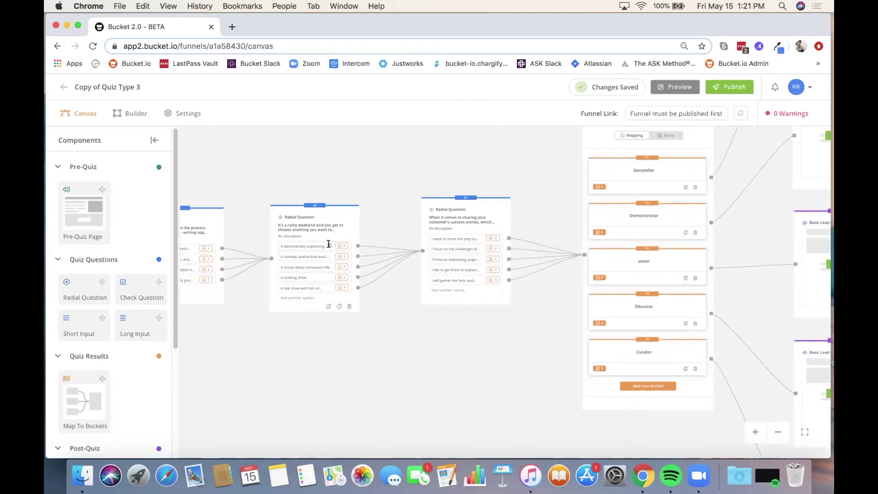
scroll(314, 306, up, 5)
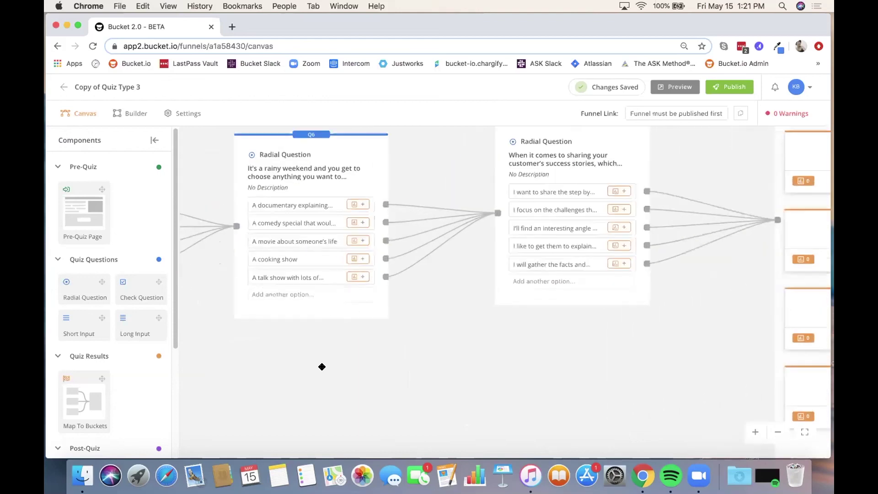
Step: Assign Q6's documentary answer to Storyteller, comedy to Demonstrator, and movie to Jester
scroll(322, 367, up, 2)
mouse_move(377, 247)
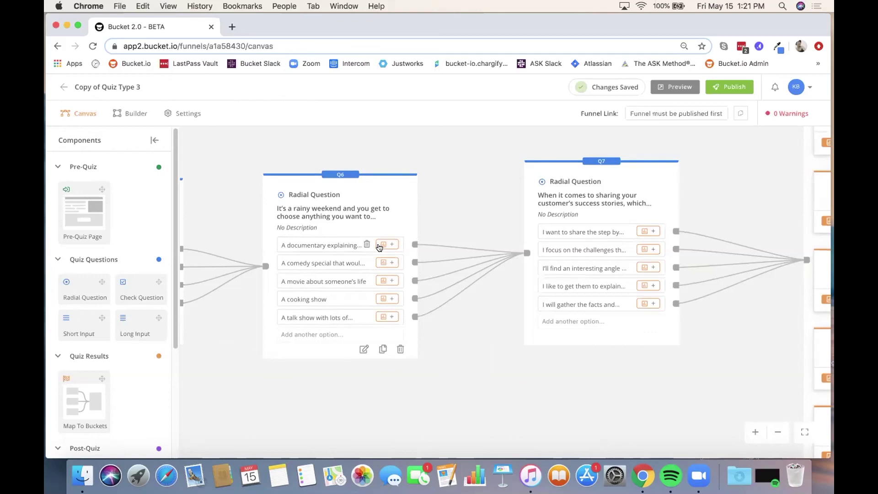
click(379, 246)
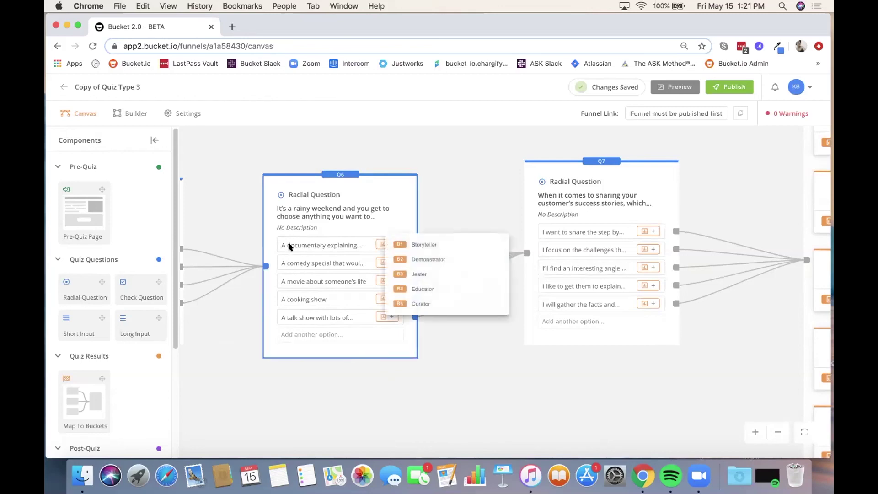
click(421, 246)
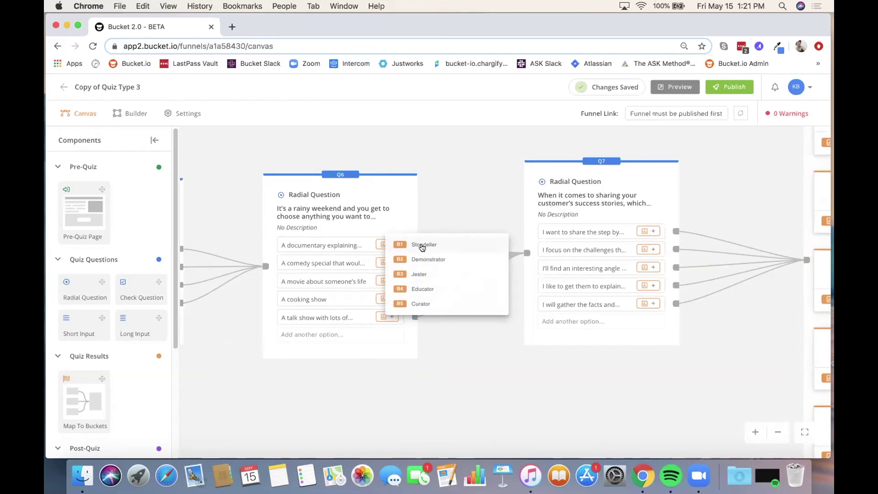
click(468, 198)
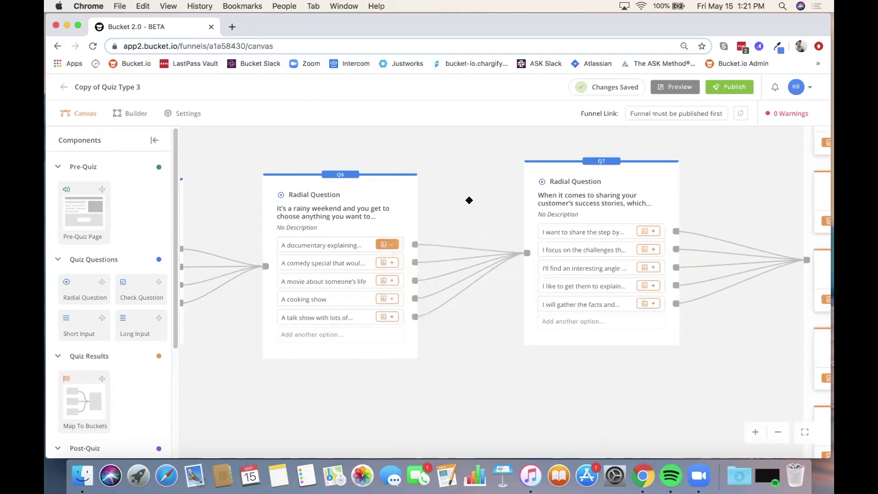
click(381, 264)
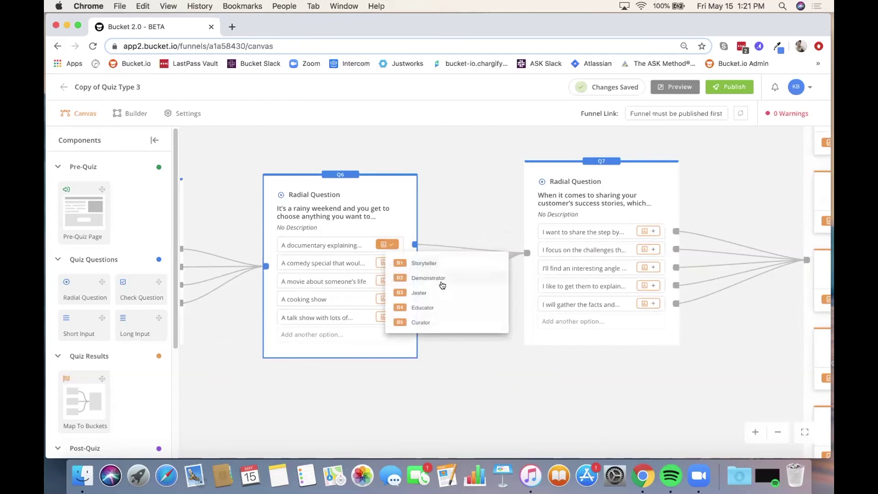
click(422, 279)
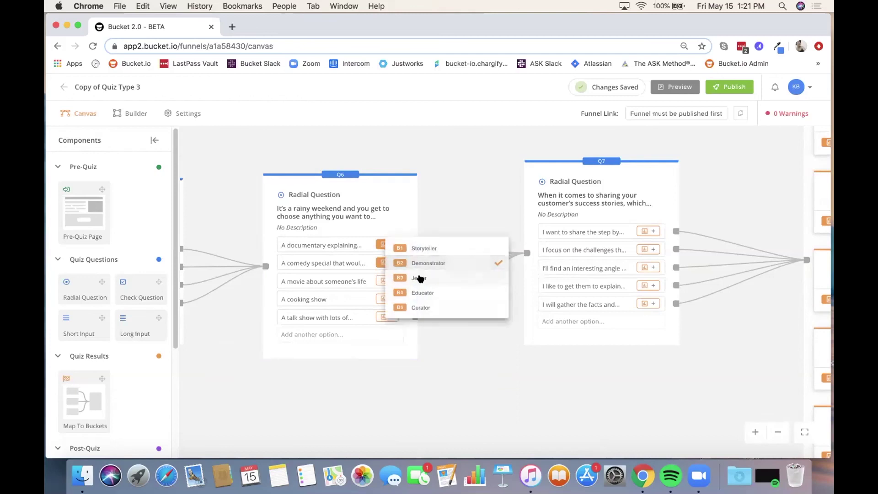
click(450, 205)
click(382, 282)
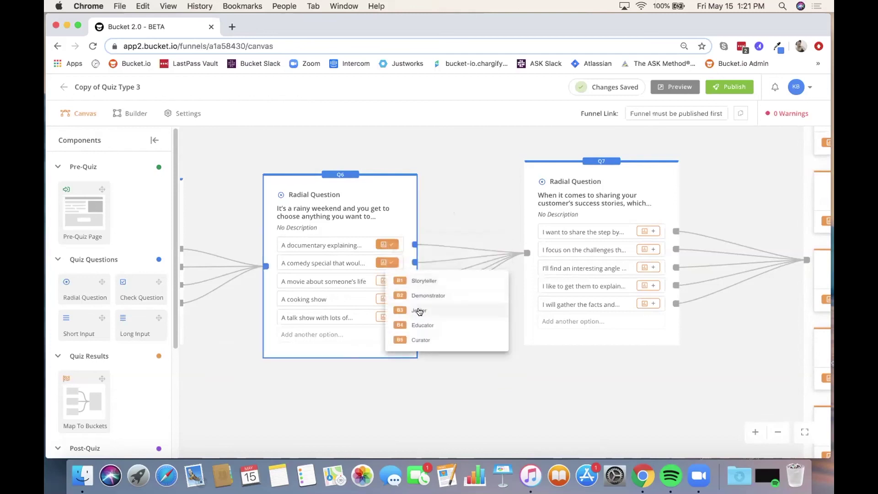
click(419, 311)
click(449, 204)
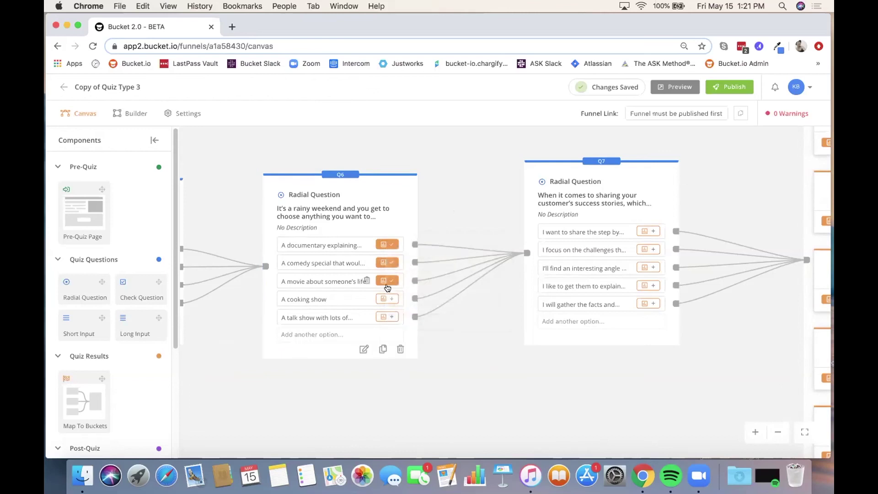
Step: Assign the cooking show answer to Educator and the talk show answer to Curator
click(381, 298)
click(419, 340)
click(435, 204)
click(382, 317)
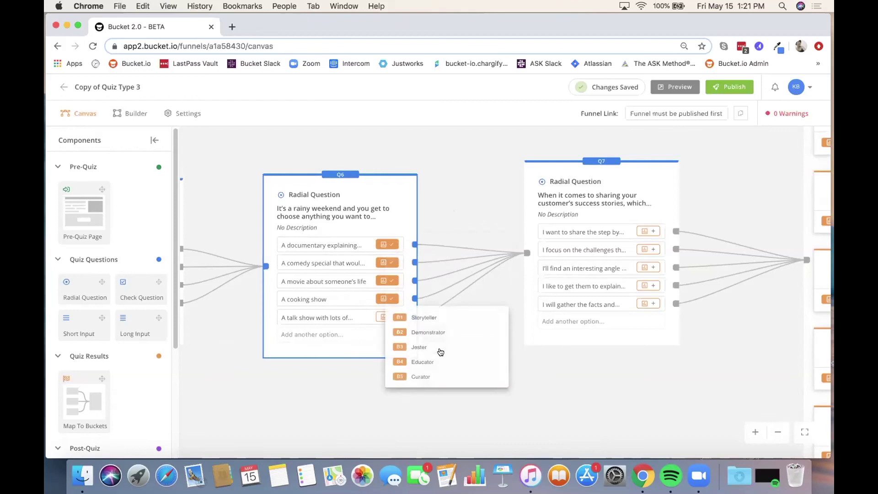
click(422, 376)
click(454, 378)
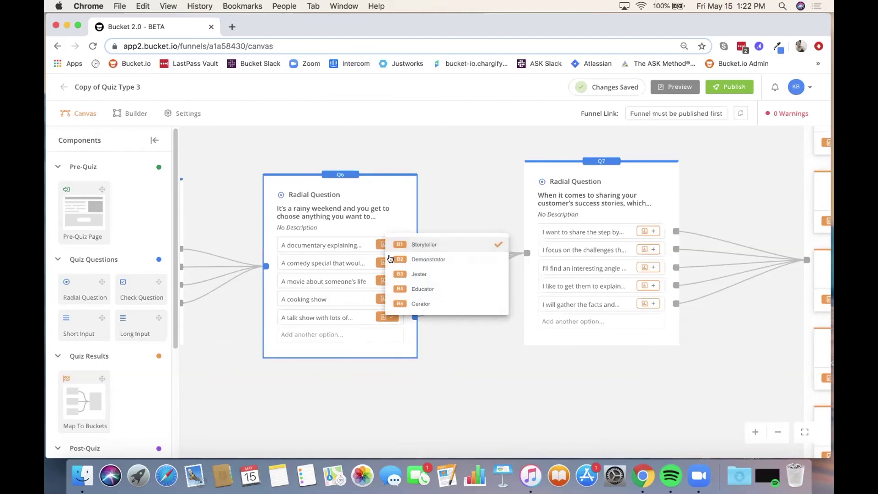
Step: Add Jester to the comedy answer alongside Demonstrator, keeping the documentary answer on Storyteller only
click(421, 257)
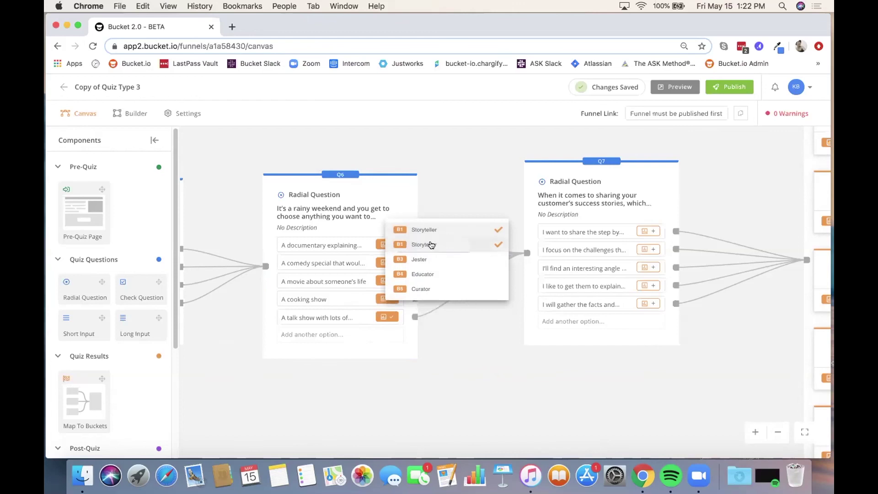
click(430, 245)
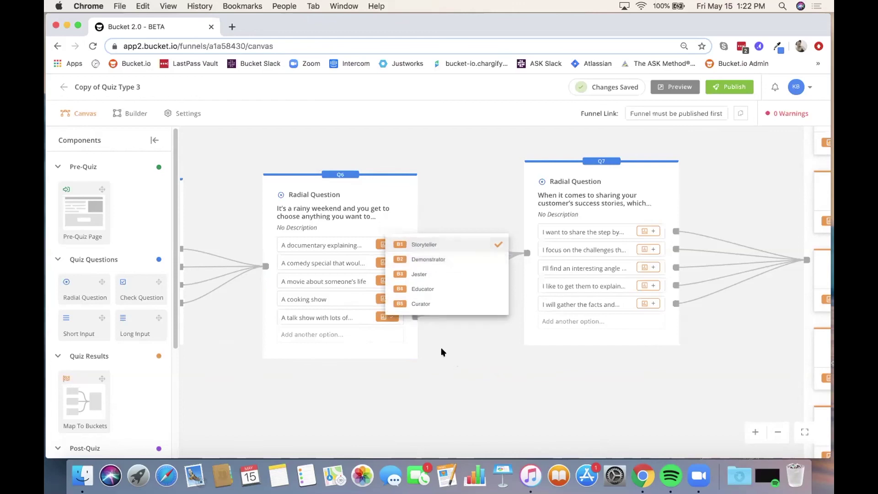
click(441, 351)
click(383, 263)
click(414, 282)
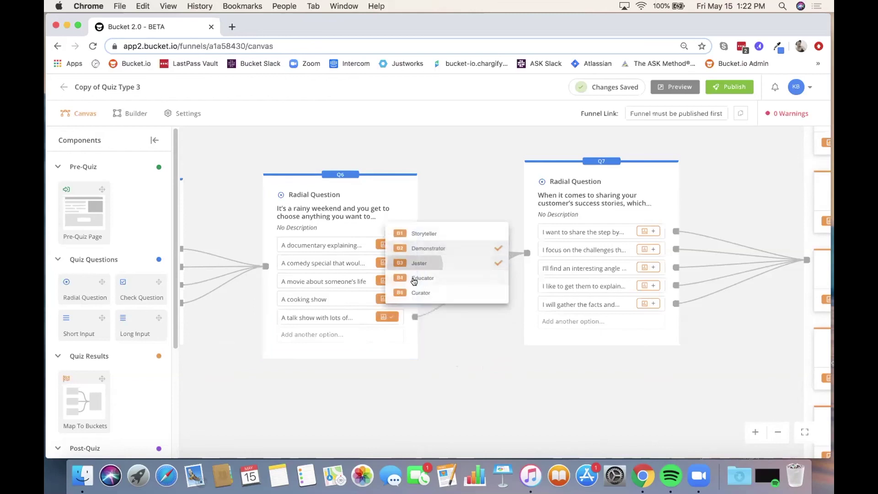
click(461, 351)
Step: Pan and zoom to the five result buckets and their Lead Capture and Post-Quiz pages
drag(568, 383, 493, 382)
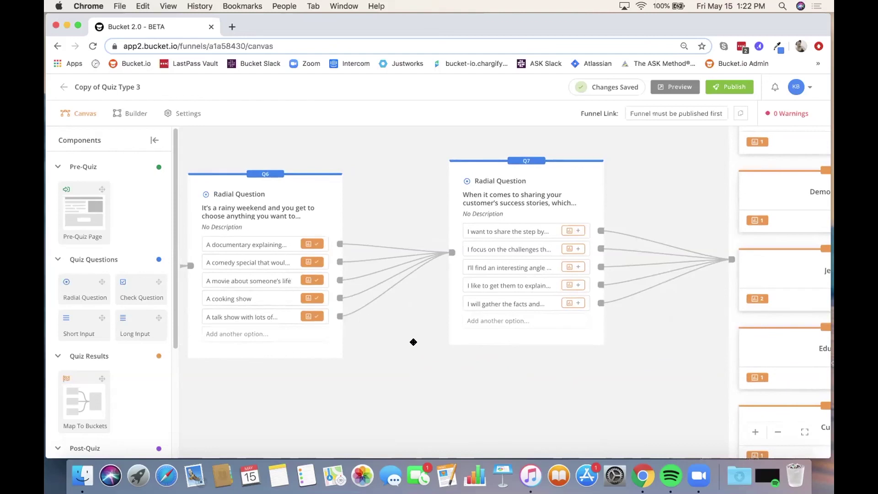
drag(373, 345, 461, 325)
drag(344, 332, 193, 349)
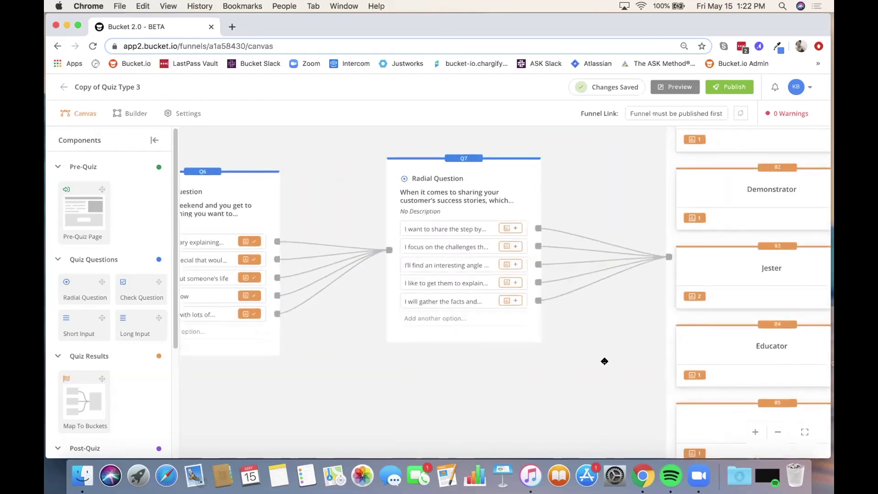
drag(605, 361, 410, 355)
drag(412, 203, 390, 175)
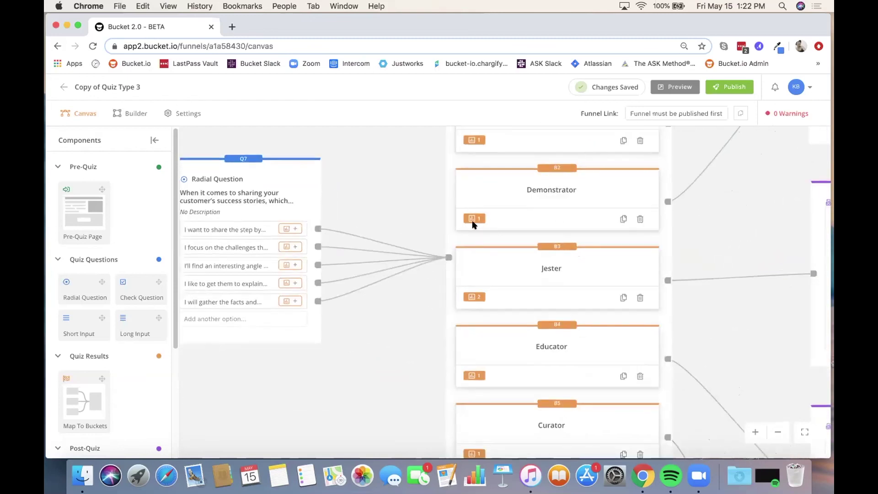
scroll(473, 225, down, 5)
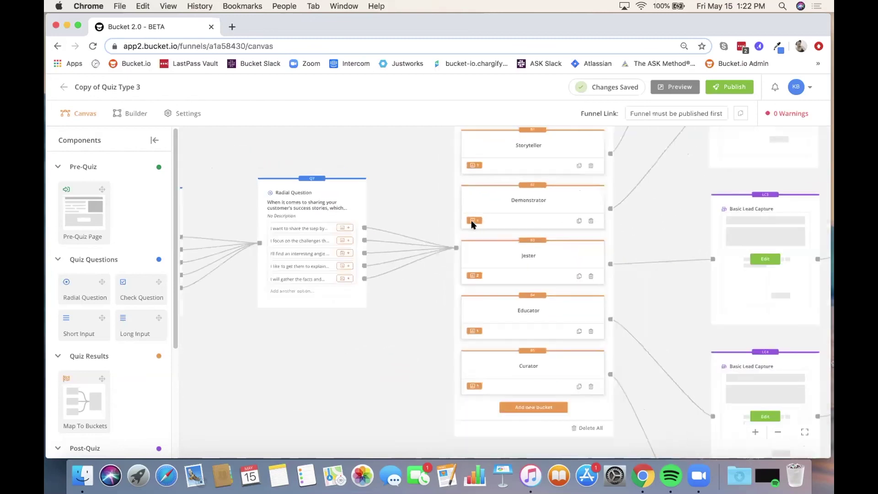
scroll(471, 224, down, 1)
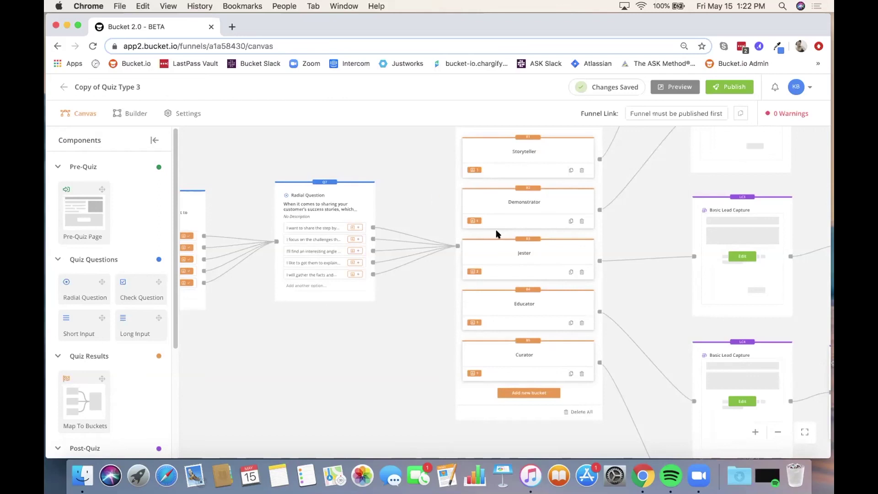
scroll(410, 320, right, 5)
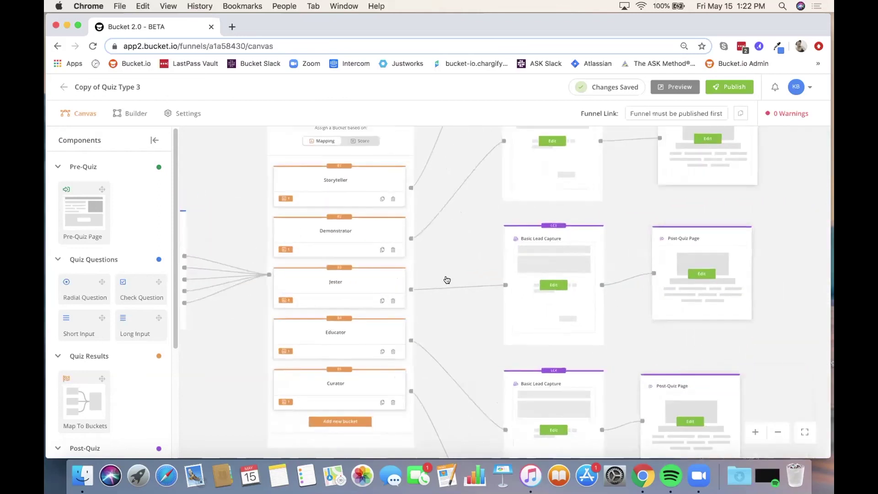
scroll(445, 256, right, 3)
scroll(445, 256, up, 2)
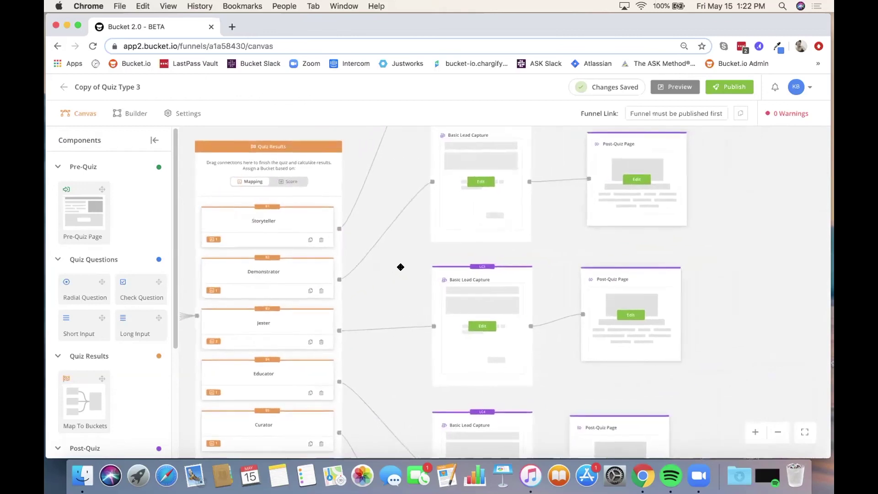
scroll(400, 264, down, 3)
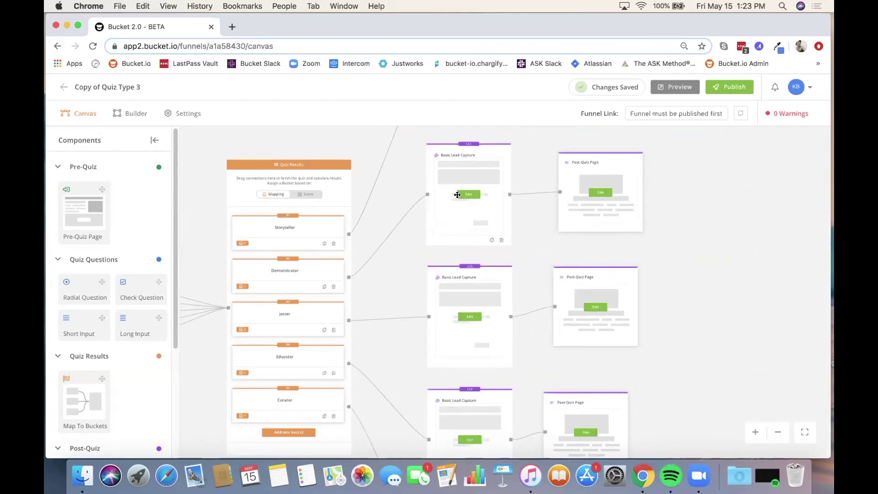
click(468, 194)
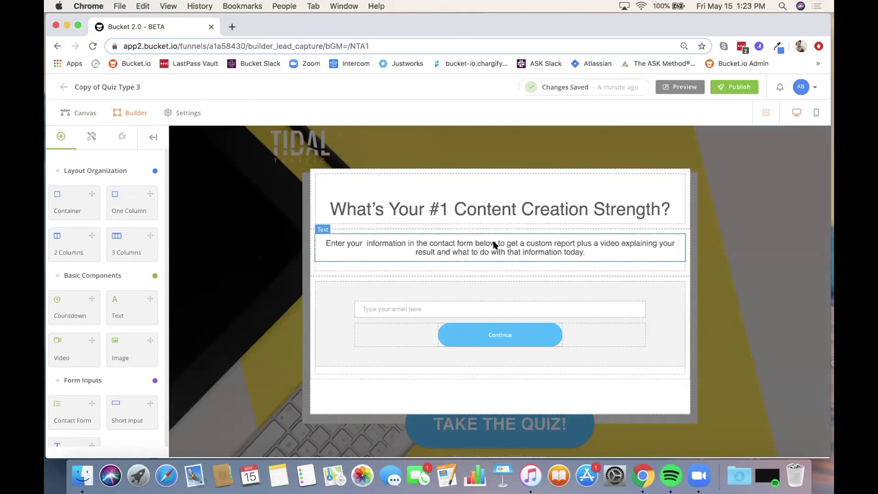
click(84, 114)
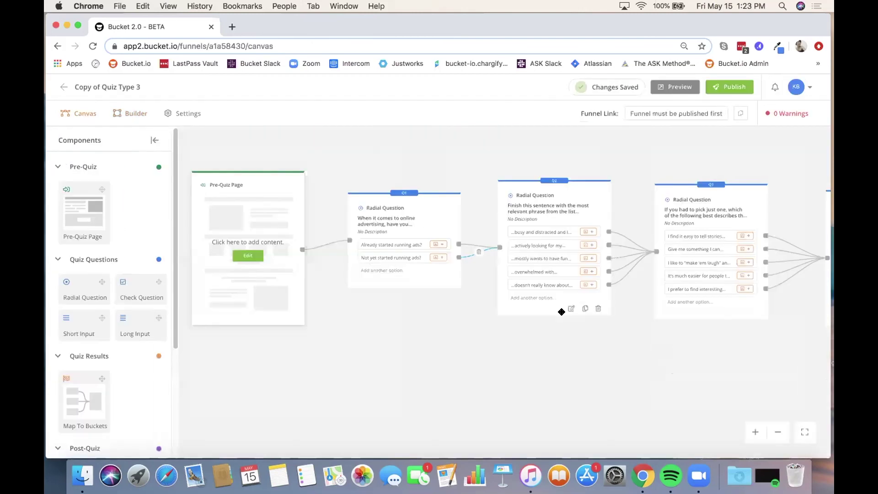
Step: Pan from Q4–Q7 past the Quiz Results node to center the Lead Capture and Post-Quiz pages
drag(551, 360, 222, 356)
drag(592, 360, 277, 379)
drag(453, 368, 281, 415)
drag(593, 262, 430, 412)
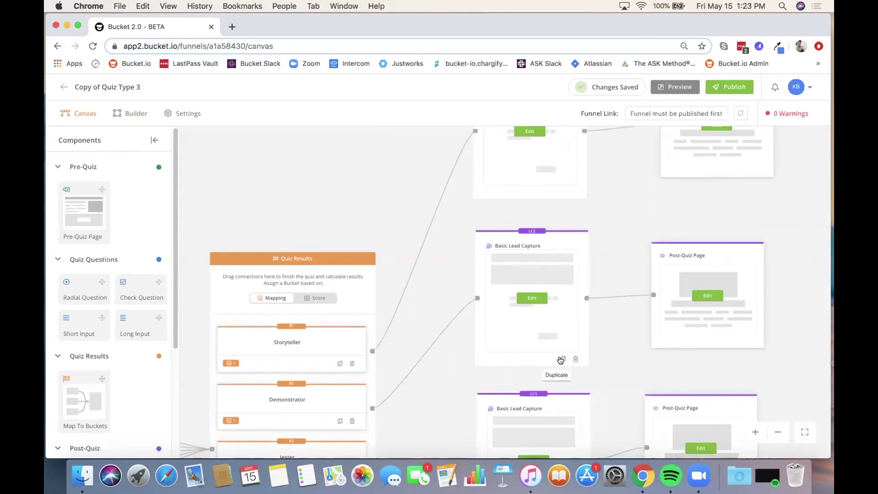
drag(623, 203, 503, 241)
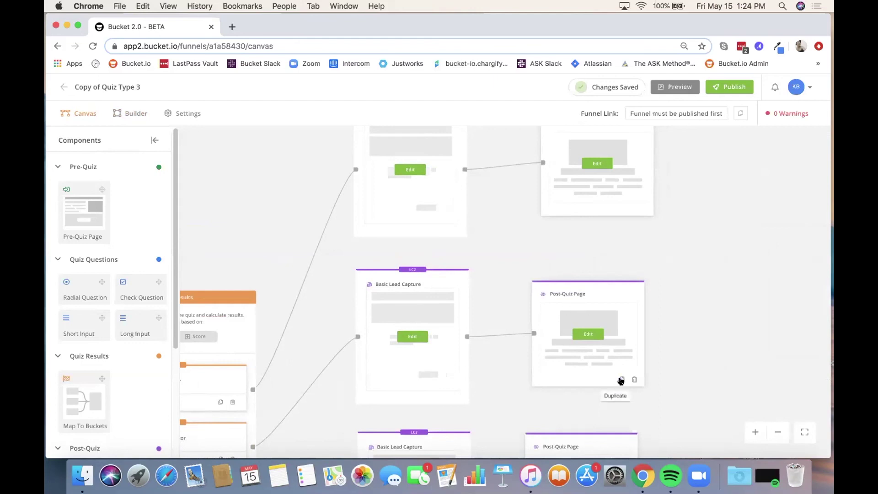
drag(226, 199, 338, 160)
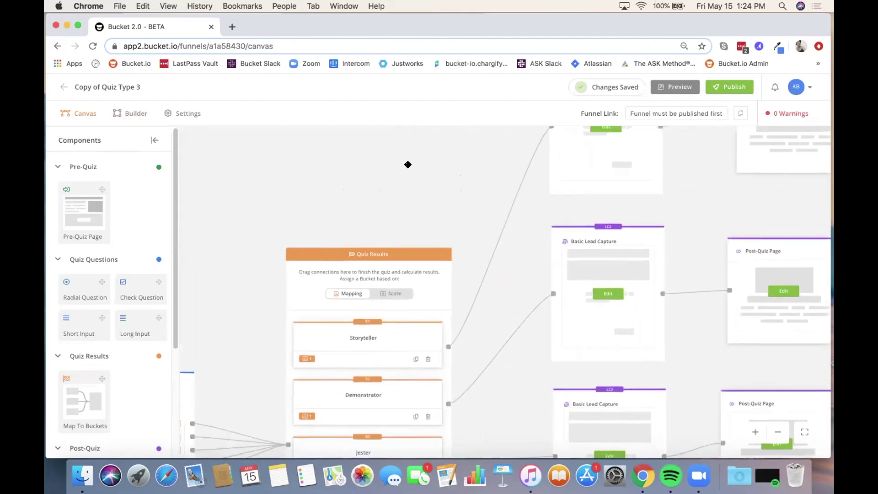
drag(408, 165, 220, 164)
drag(510, 191, 466, 225)
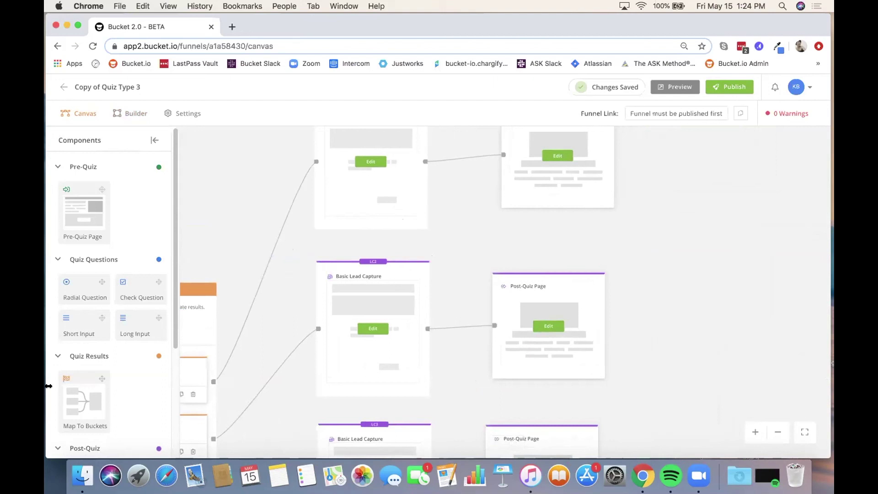
Step: Try dragging a Post-Quiz External URL step onto the canvas, then fit the funnel on screen
scroll(125, 312, down, 5)
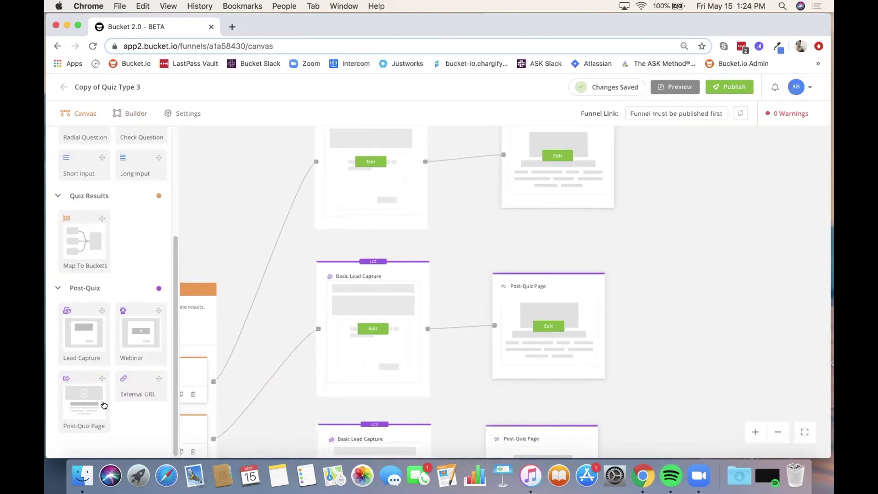
drag(690, 261, 676, 317)
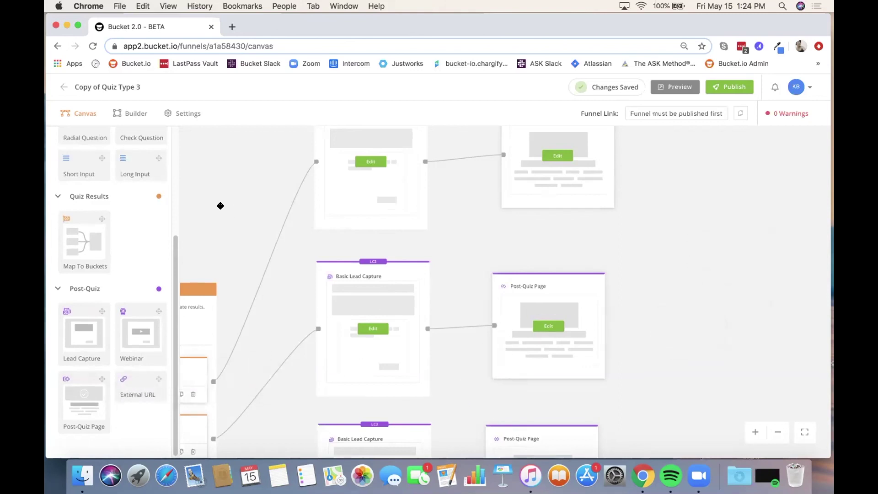
click(806, 433)
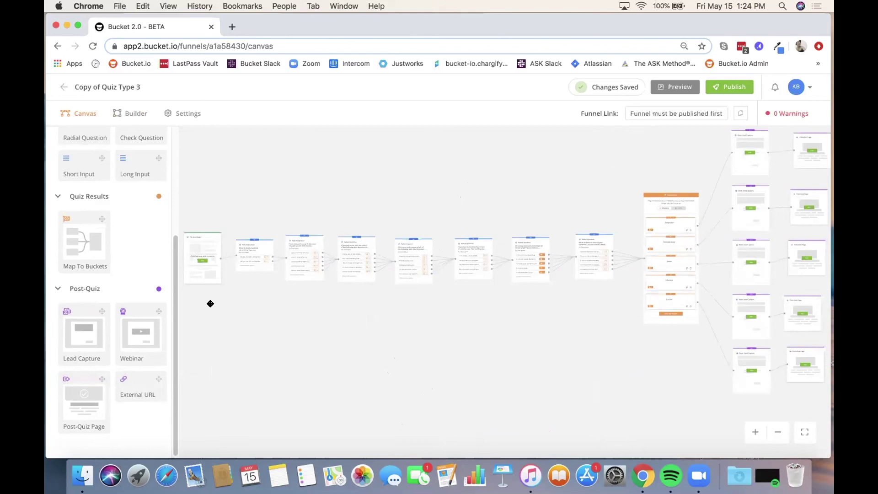
Step: Zoom in to the Pre-Quiz Page node and open it in the Builder
scroll(210, 303, up, 5)
scroll(210, 303, up, 3)
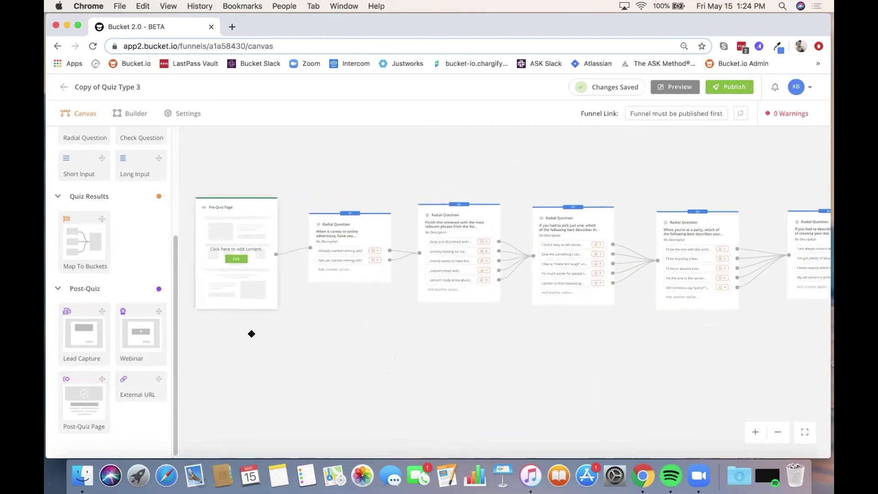
scroll(251, 339, up, 3)
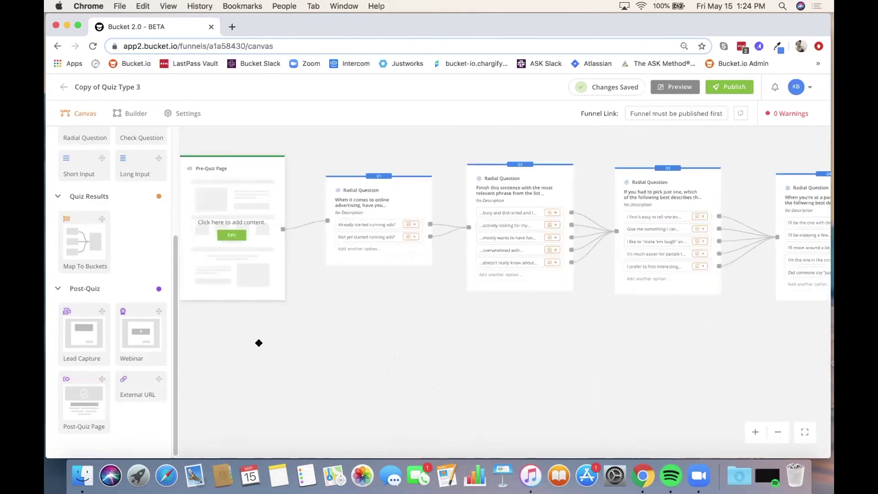
drag(259, 343, 286, 365)
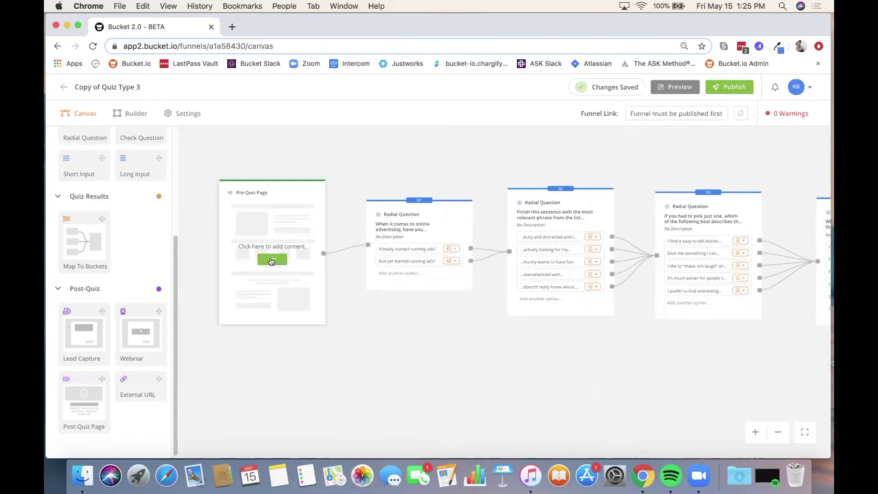
scroll(271, 261, up, 5)
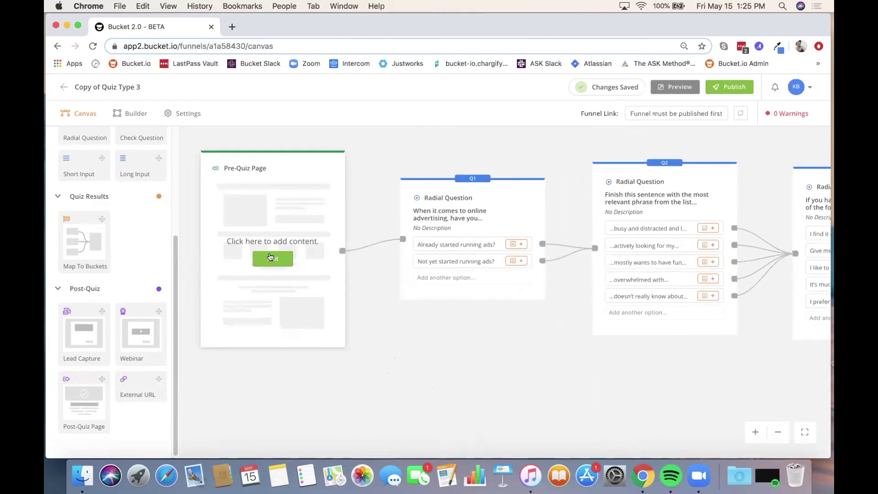
click(270, 260)
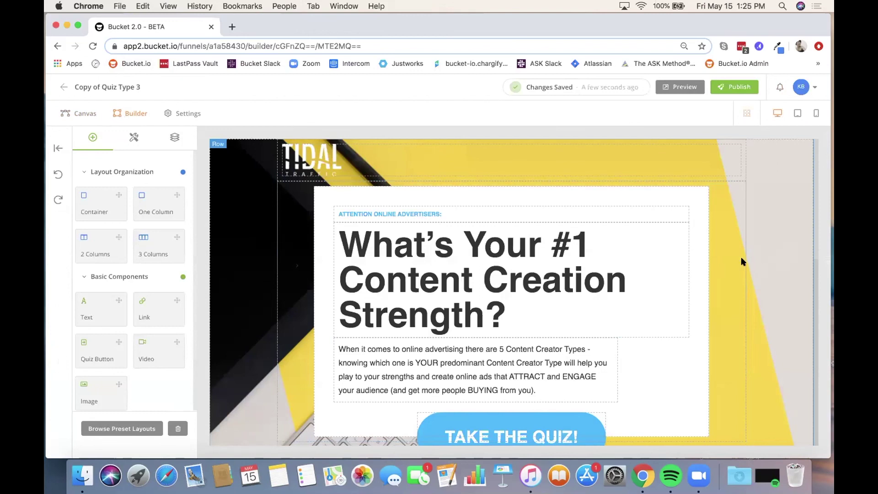
click(696, 157)
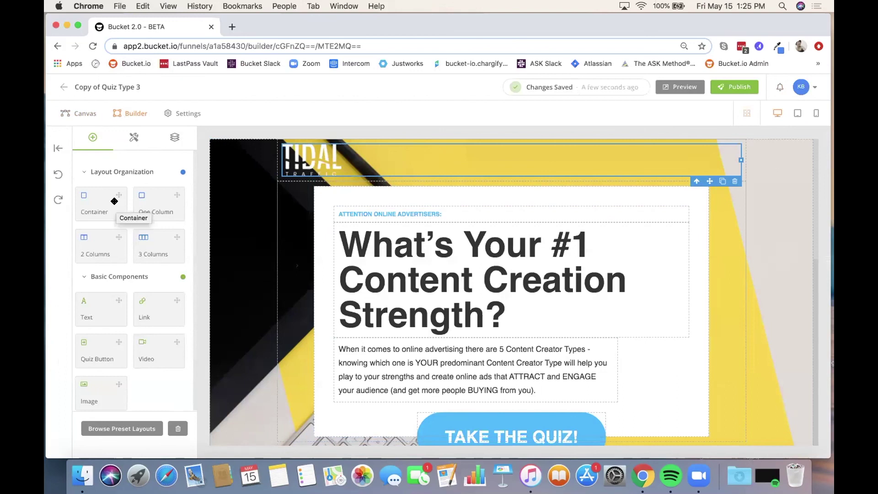
drag(115, 201, 314, 214)
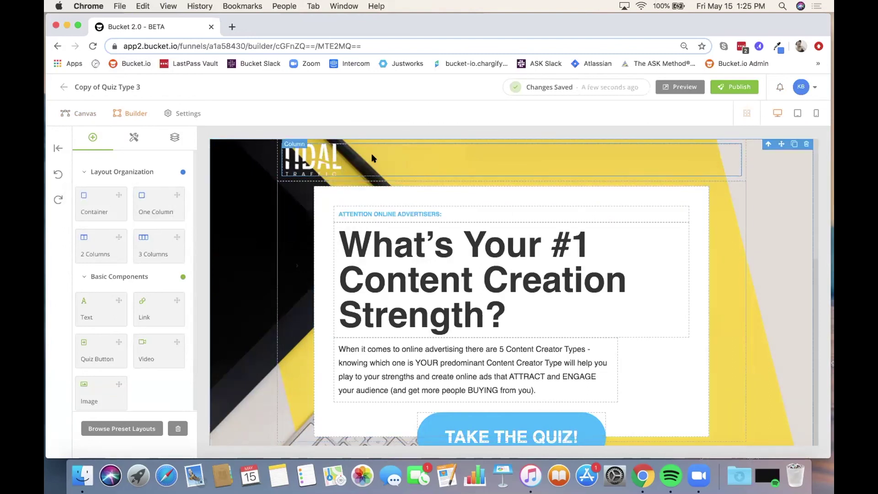
click(402, 225)
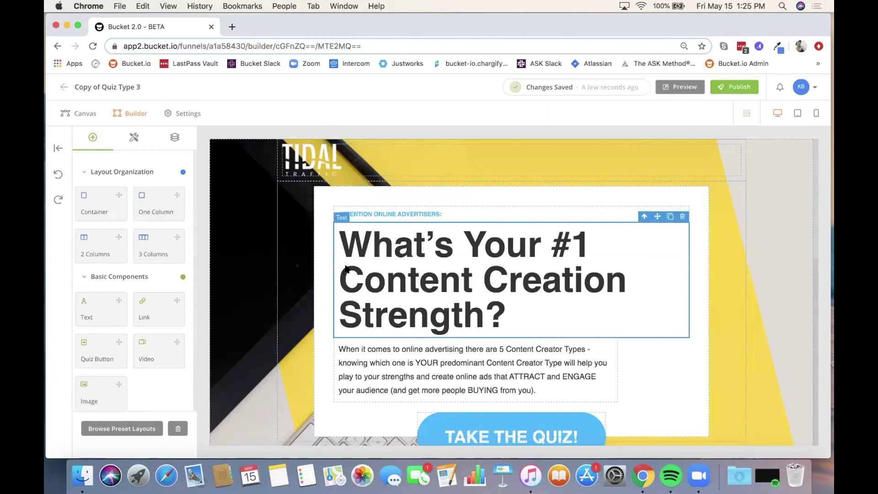
mouse_move(92, 245)
mouse_down()
mouse_move(357, 247)
mouse_move(87, 241)
mouse_up()
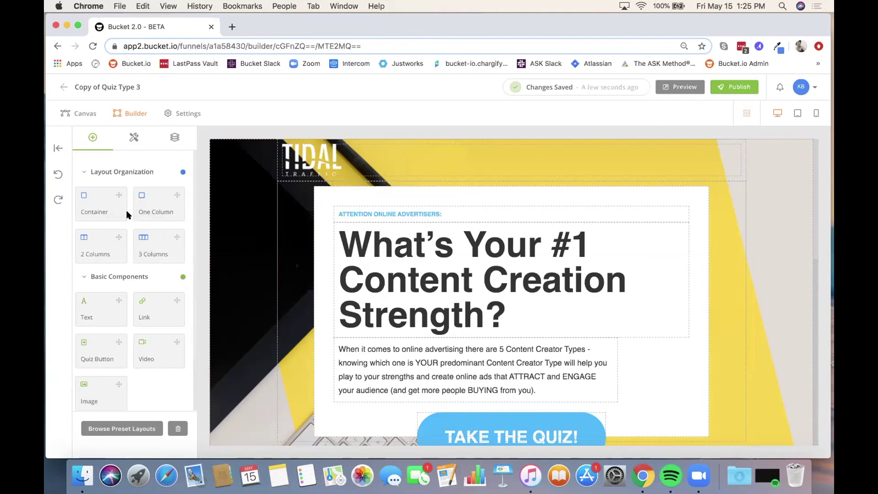
scroll(128, 215, down, 2)
scroll(128, 215, up, 2)
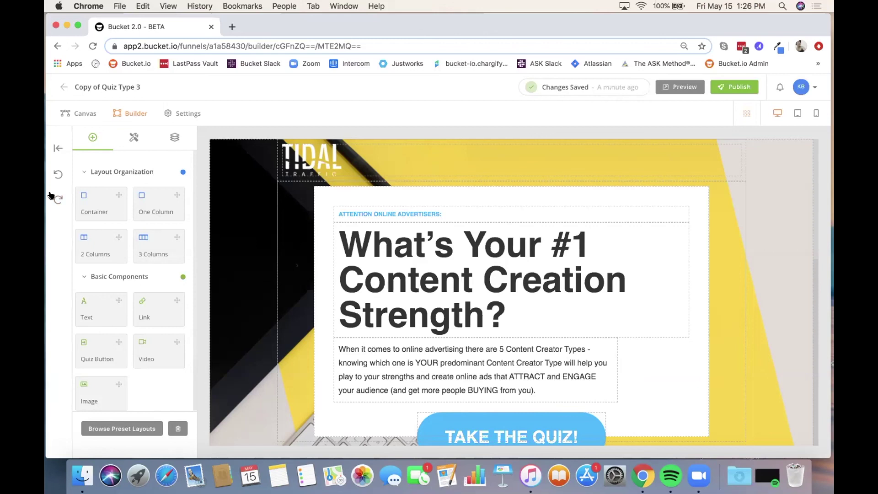
scroll(105, 235, down, 3)
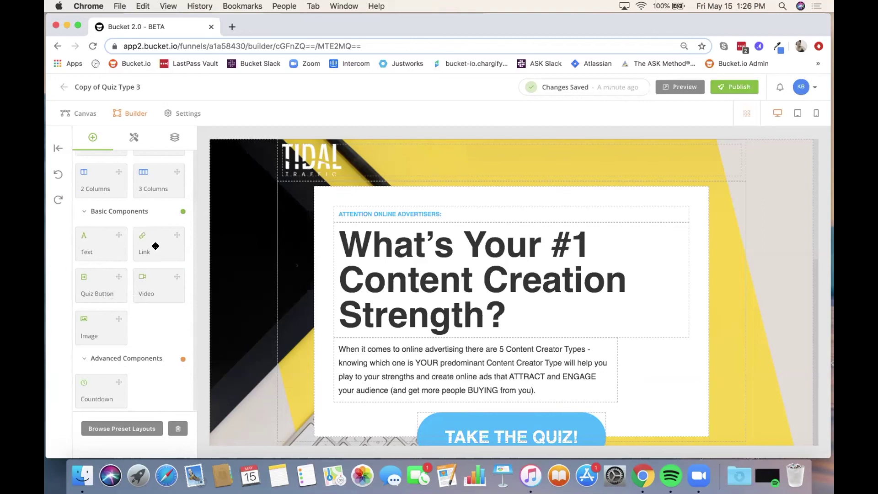
scroll(481, 352, down, 1)
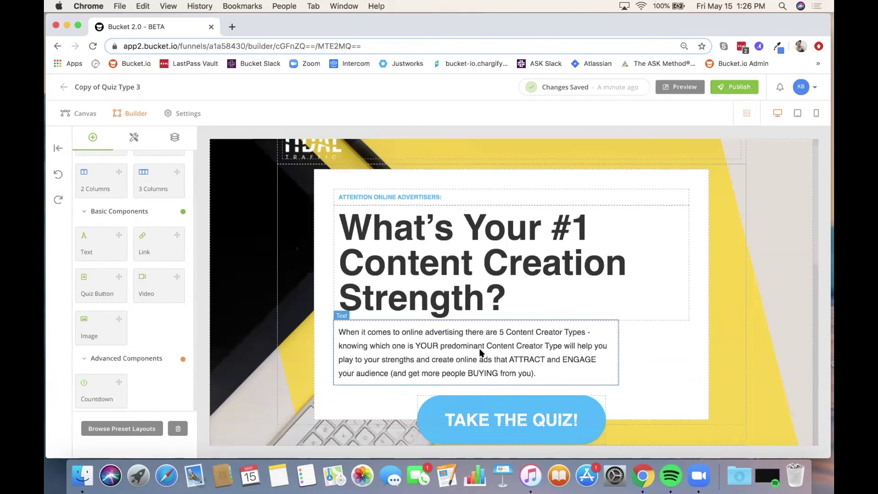
scroll(228, 274, up, 1)
scroll(174, 263, up, 2)
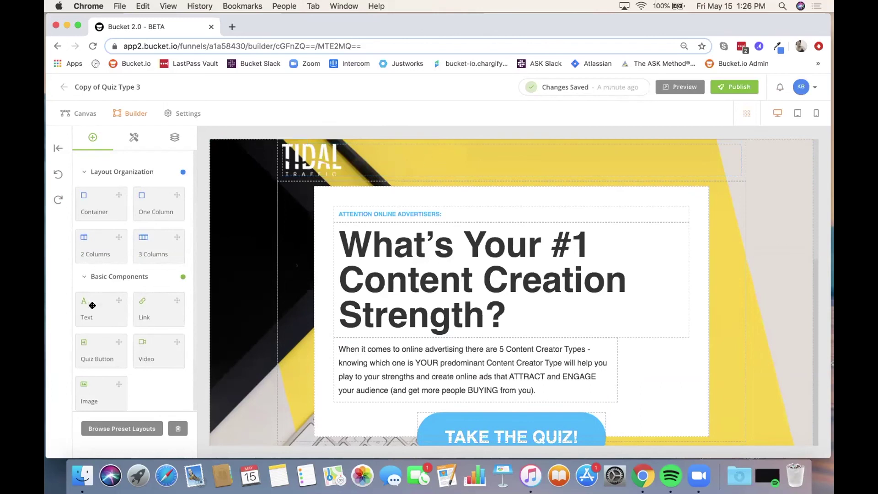
mouse_move(92, 305)
mouse_down()
mouse_move(286, 192)
mouse_move(314, 160)
mouse_move(109, 309)
mouse_move(85, 308)
mouse_up()
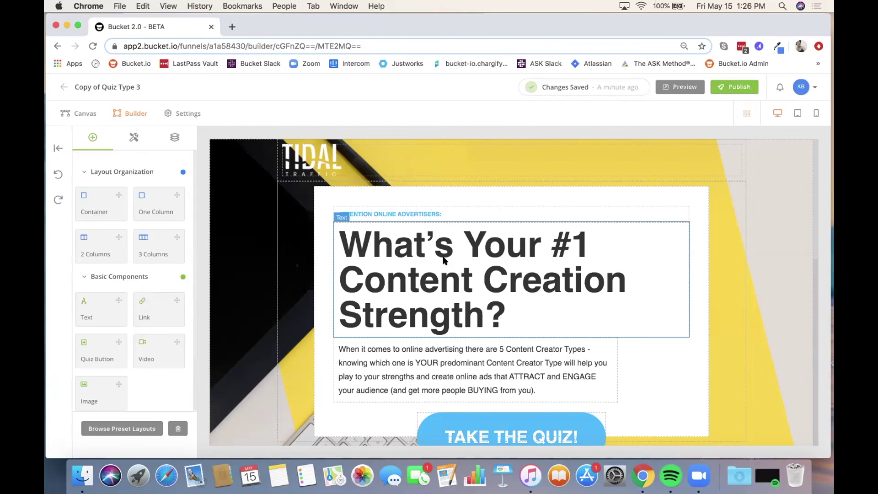
scroll(104, 308, down, 3)
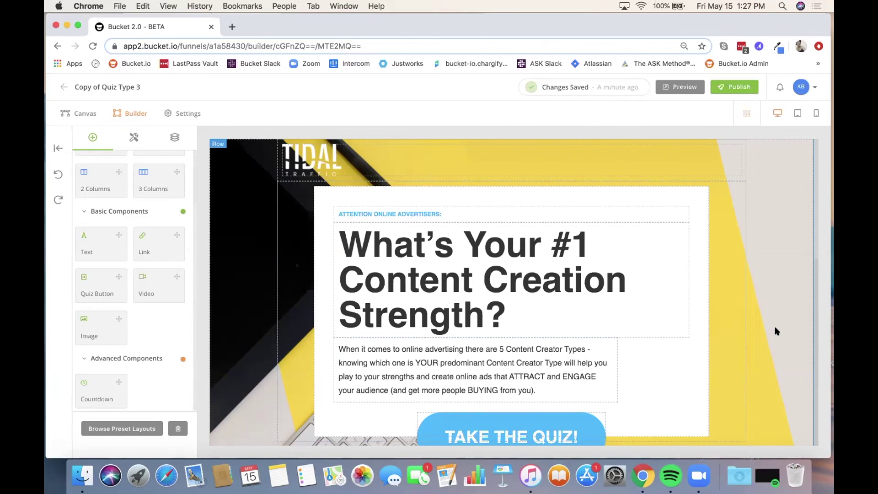
Step: Delete the row's Layer 1 background image in Properties and add a new layer
click(774, 322)
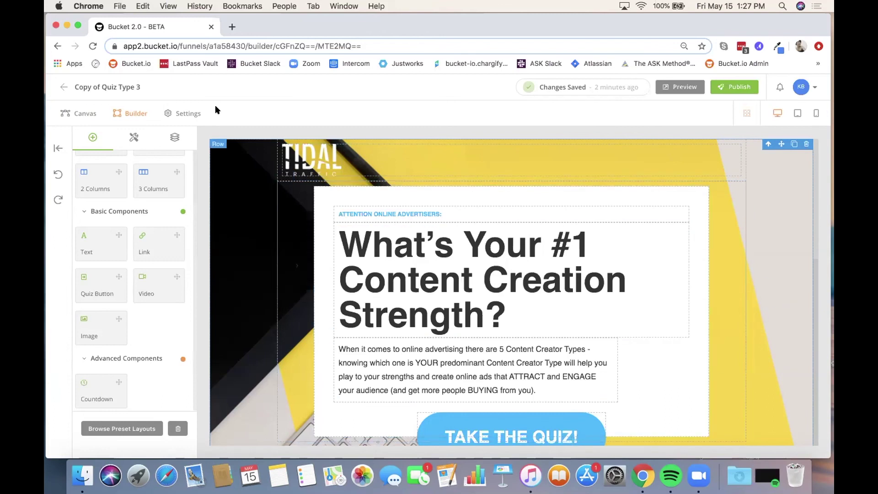
click(132, 137)
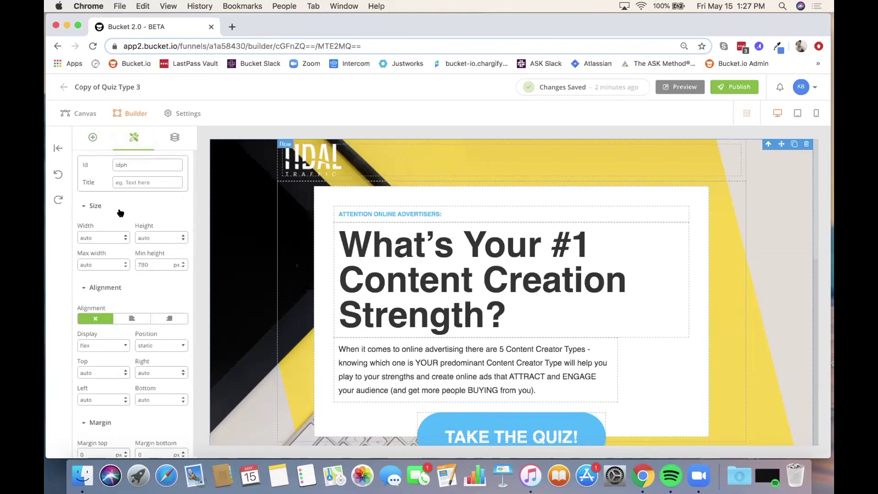
scroll(113, 211, down, 2)
scroll(113, 211, down, 8)
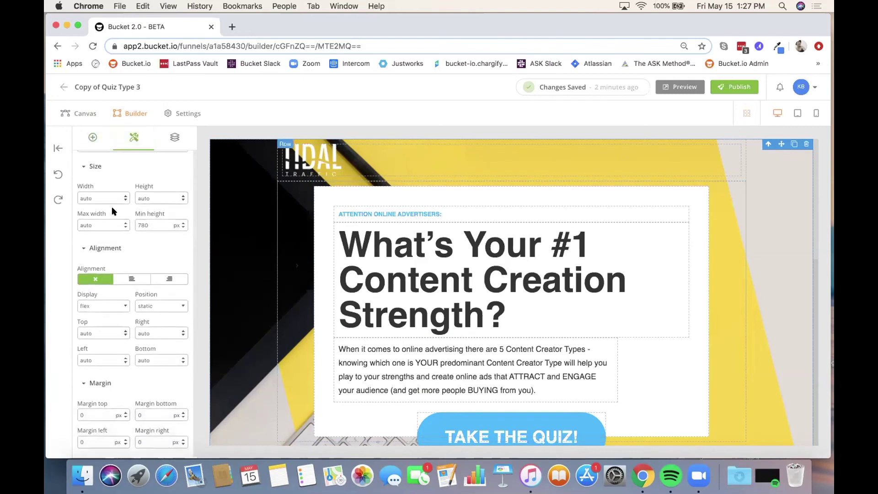
scroll(113, 211, down, 20)
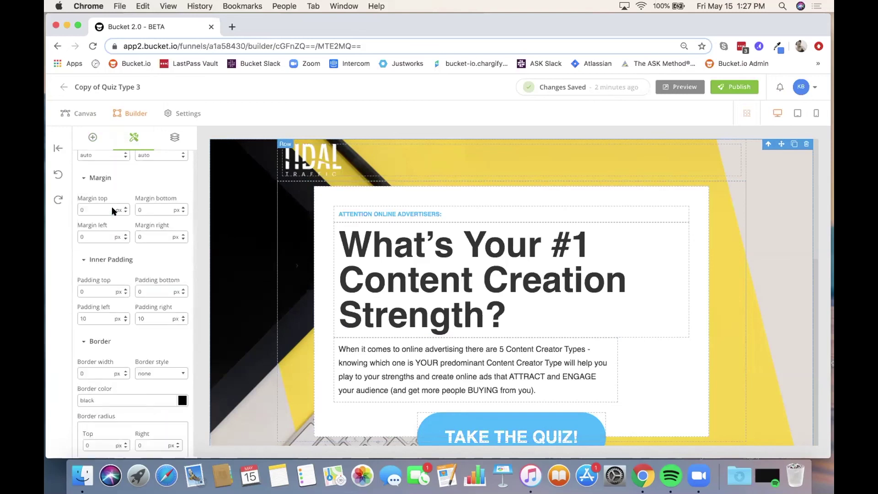
scroll(113, 211, down, 8)
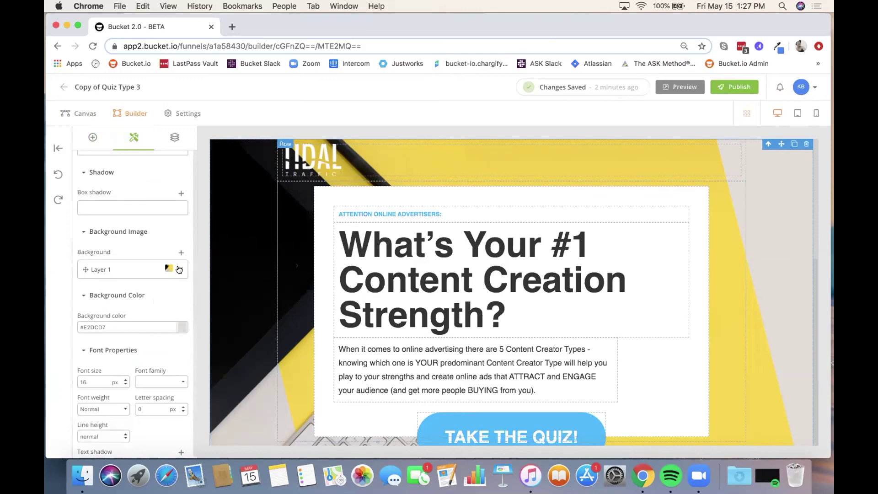
click(180, 269)
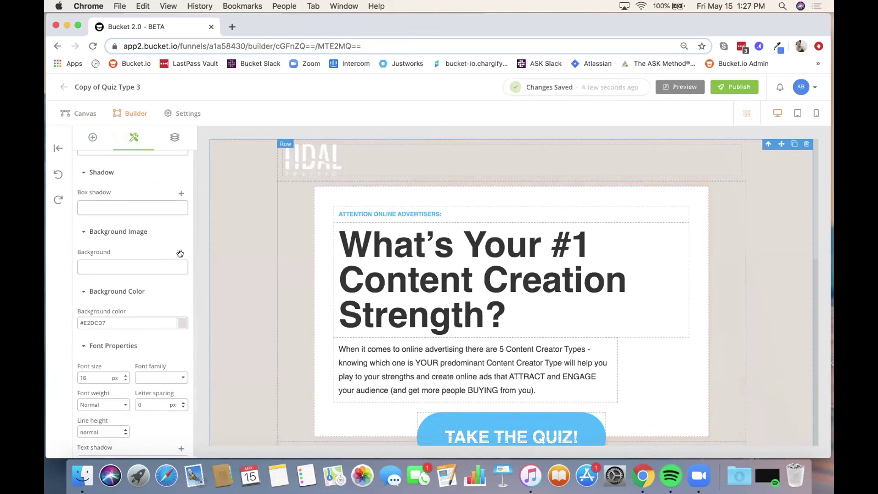
click(180, 253)
Step: Set Layer 2's image to the light grey diagonal-stripe photo from the image library
click(139, 293)
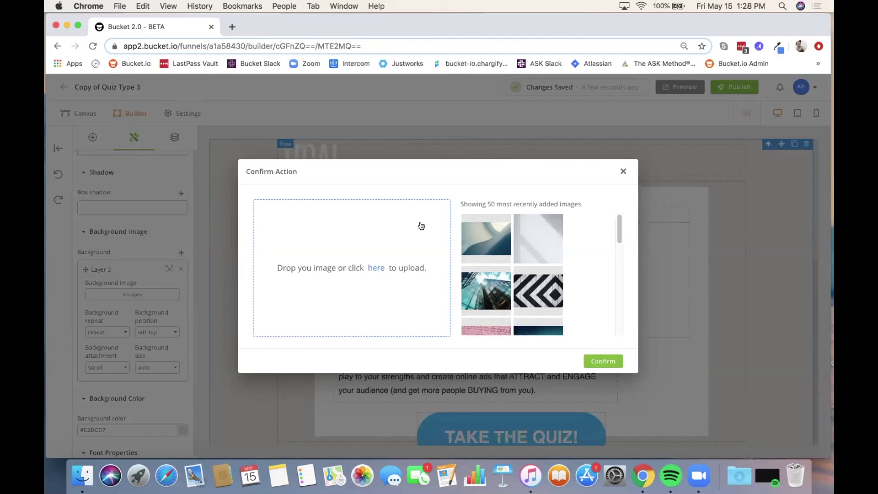
scroll(588, 239, down, 15)
scroll(550, 243, up, 15)
click(531, 241)
click(603, 361)
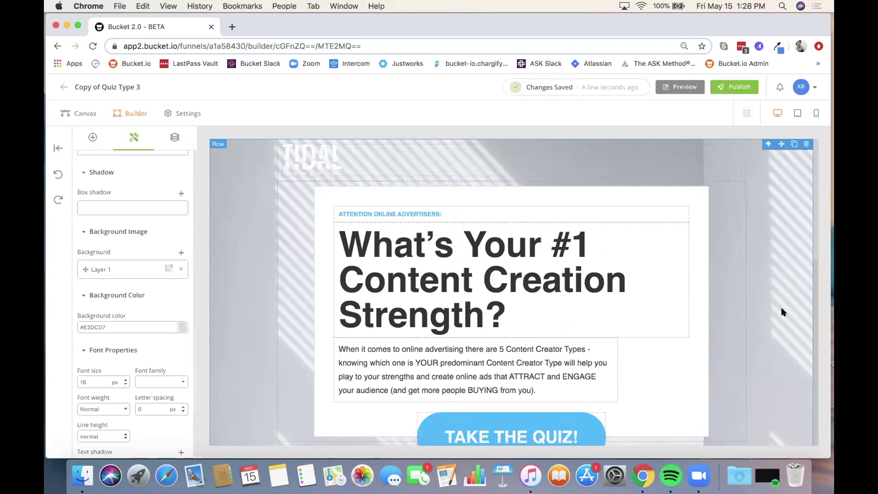
Step: Swap the Tidal Traffic logo for the bucket logo image
click(303, 159)
double_click(304, 157)
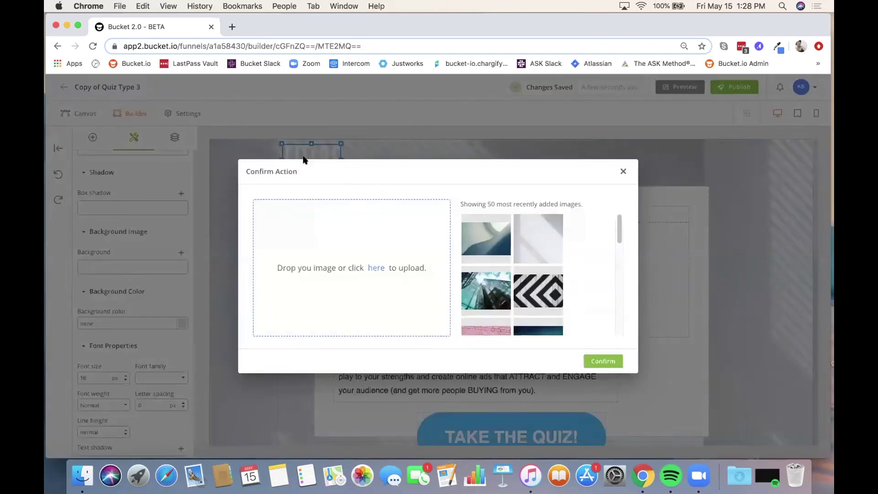
scroll(496, 273, down, 10)
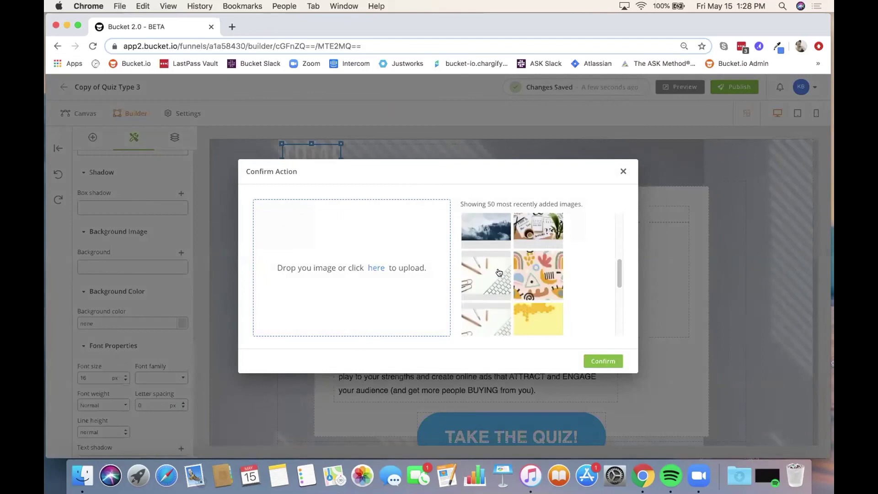
click(477, 235)
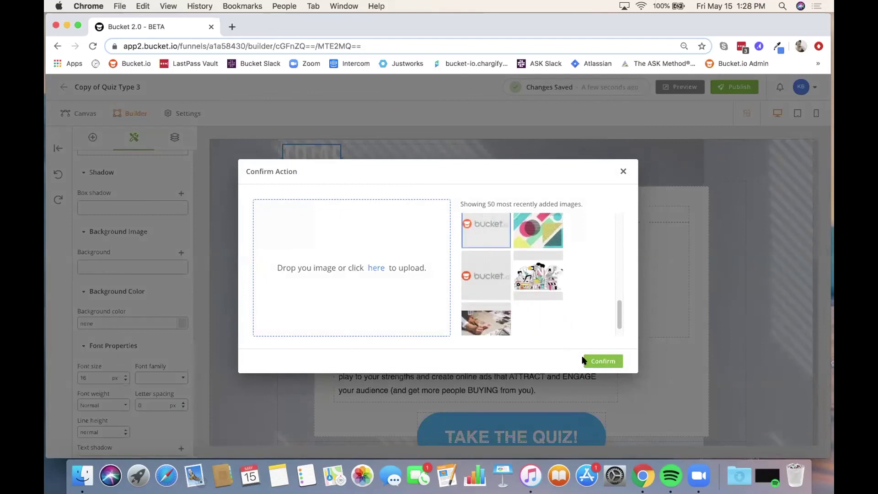
click(597, 361)
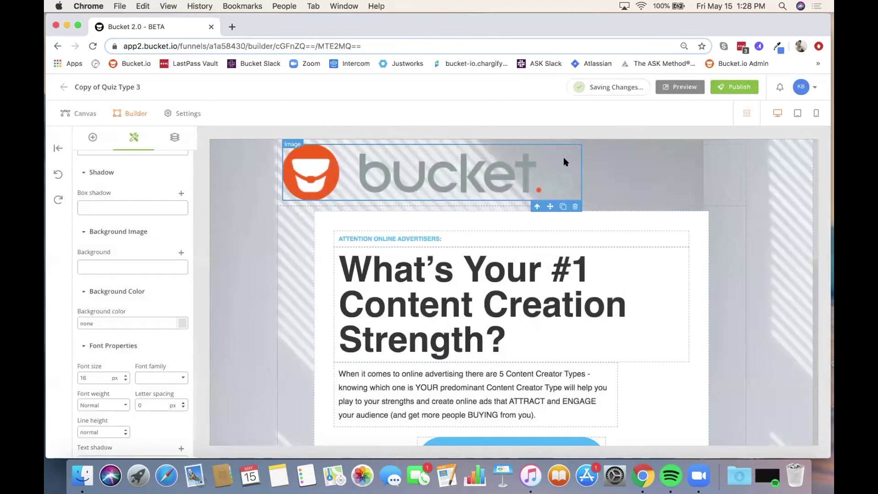
Step: Shrink the bucket.io logo to a smaller size
drag(575, 144, 333, 163)
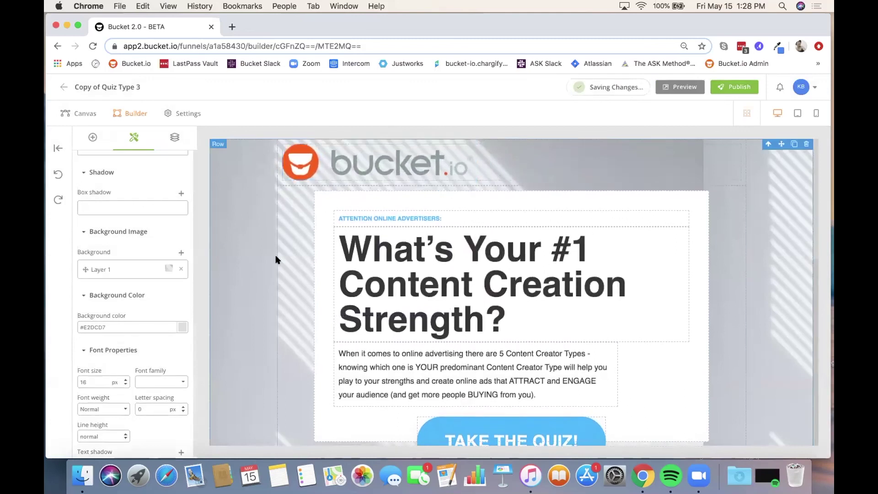
scroll(756, 290, down, 1)
scroll(756, 289, down, 1)
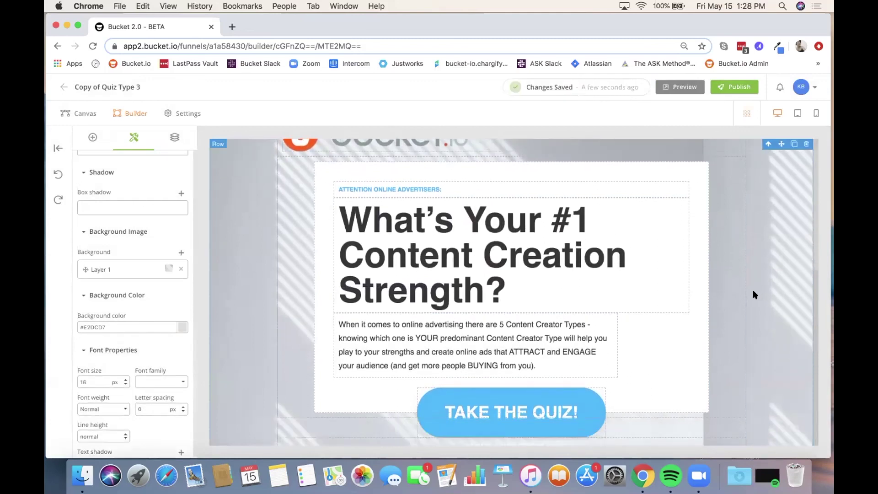
Step: Replace the ATTENTION ONLINE ADVERTISERS line with 'New text here!', centred at 18px
click(454, 184)
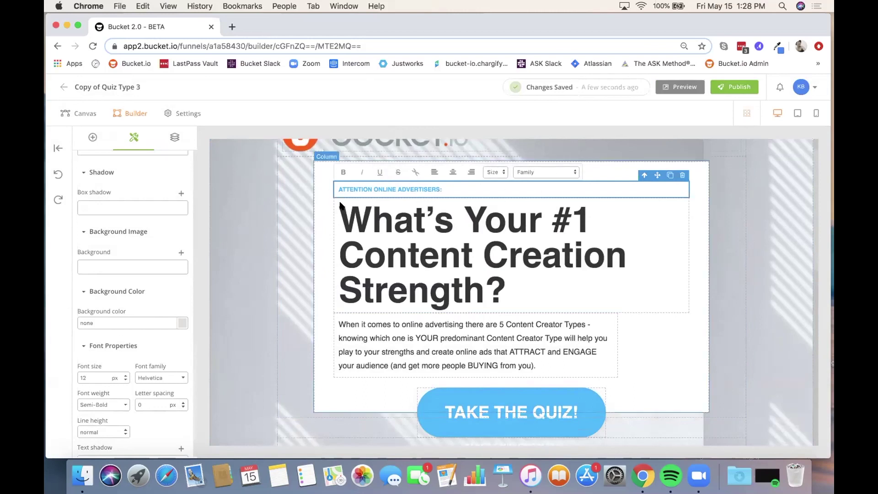
drag(453, 189, 336, 184)
key(BackSpace)
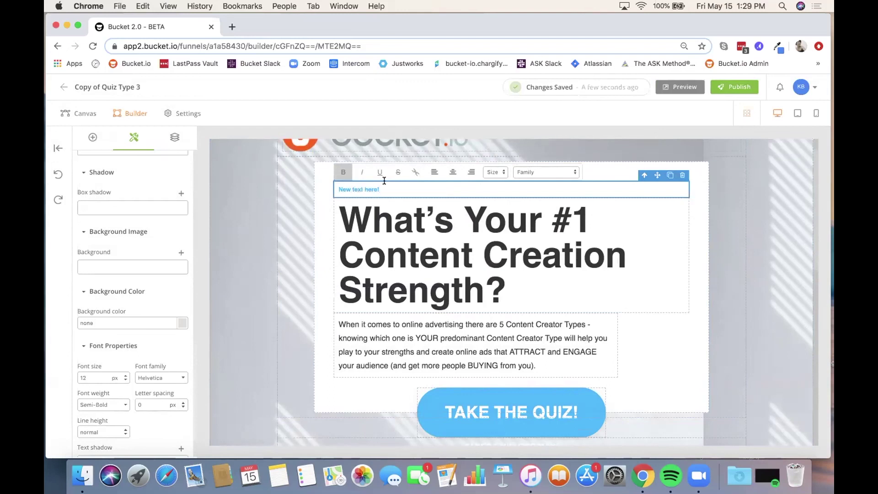
drag(379, 189, 336, 189)
click(450, 171)
click(497, 172)
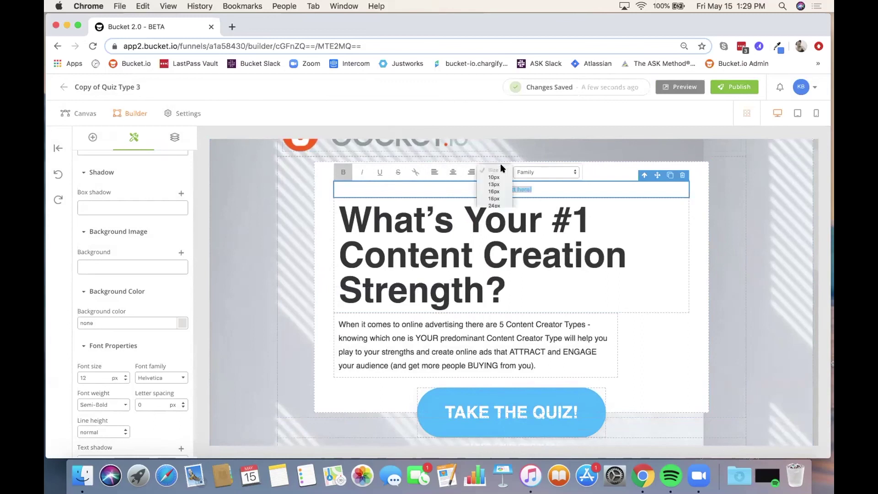
click(493, 199)
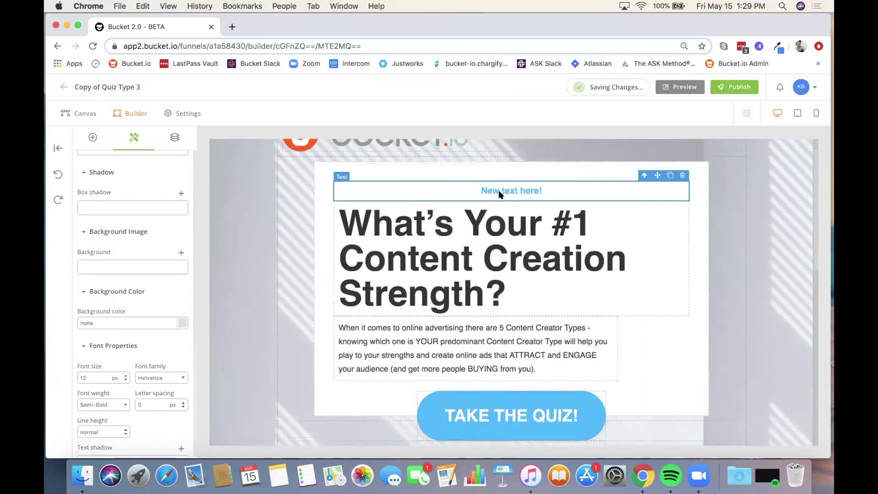
Step: Reselect 'New text here!' and browse the font list, keeping the current font
click(544, 189)
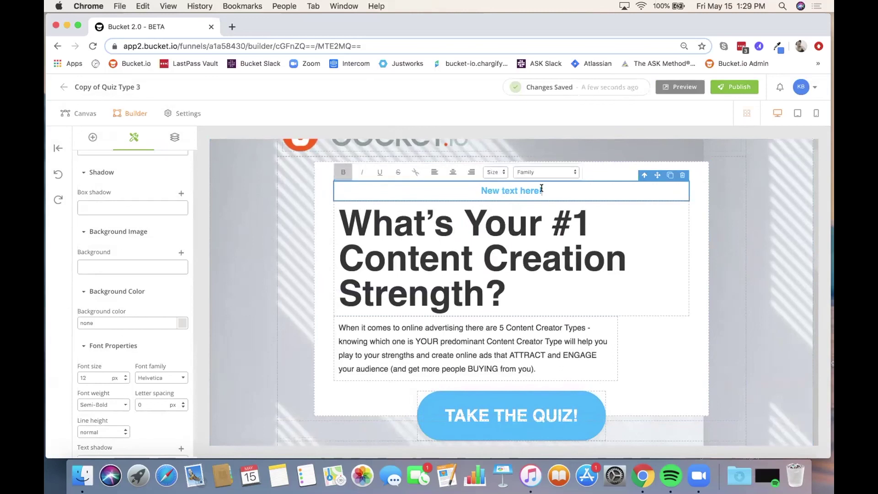
drag(543, 190, 480, 190)
click(569, 173)
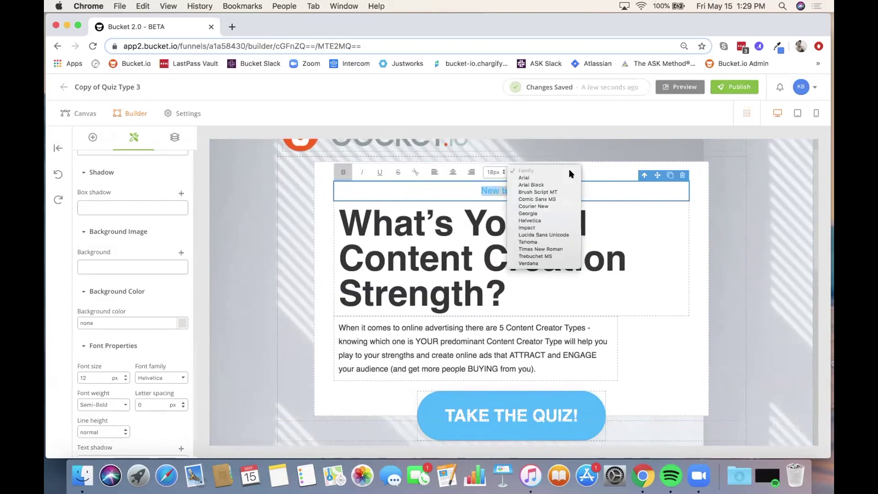
click(606, 185)
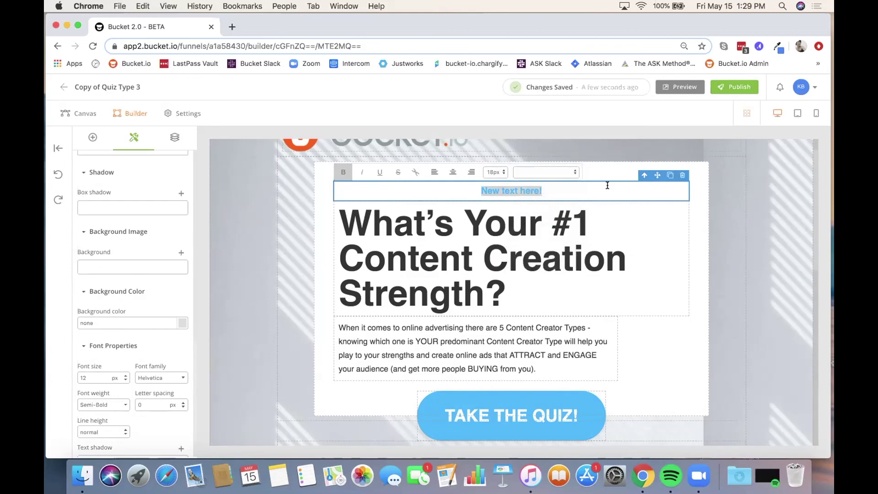
click(466, 189)
drag(551, 191, 459, 184)
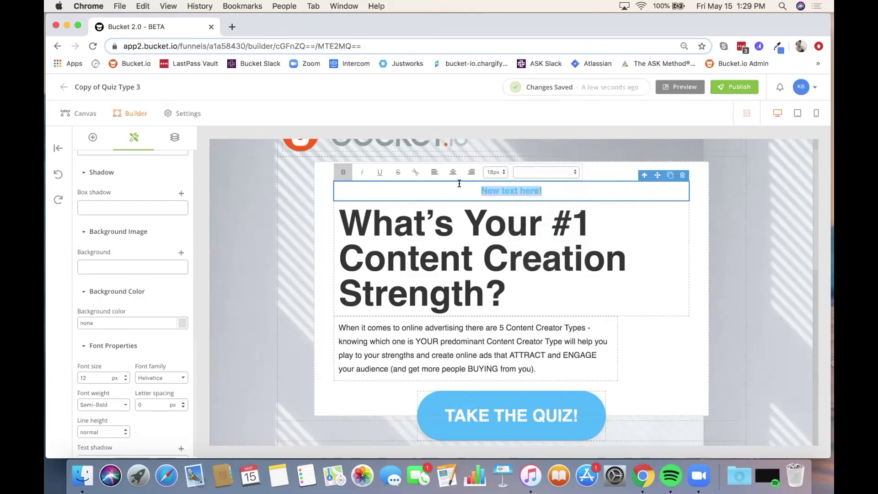
scroll(96, 247, down, 2)
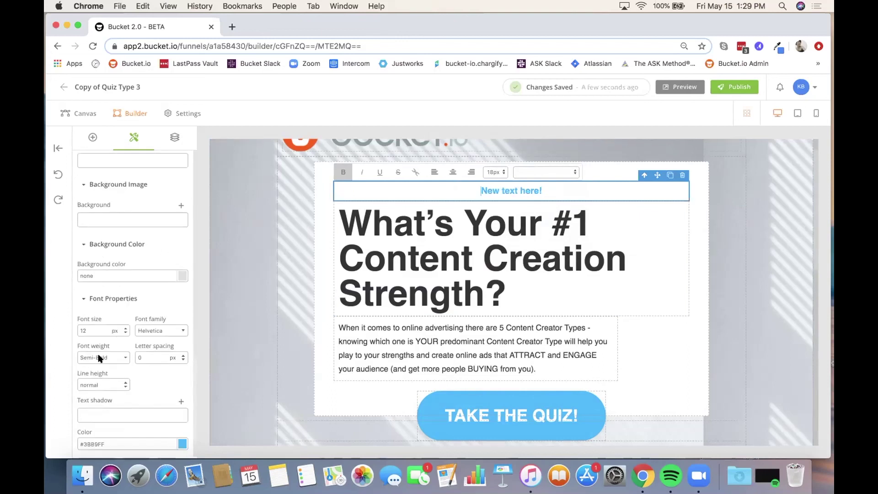
scroll(128, 321, up, 10)
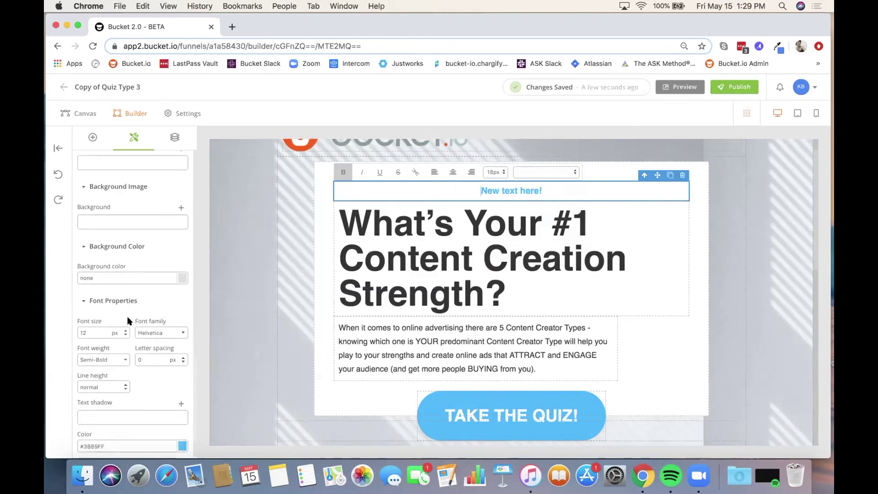
scroll(128, 321, up, 5)
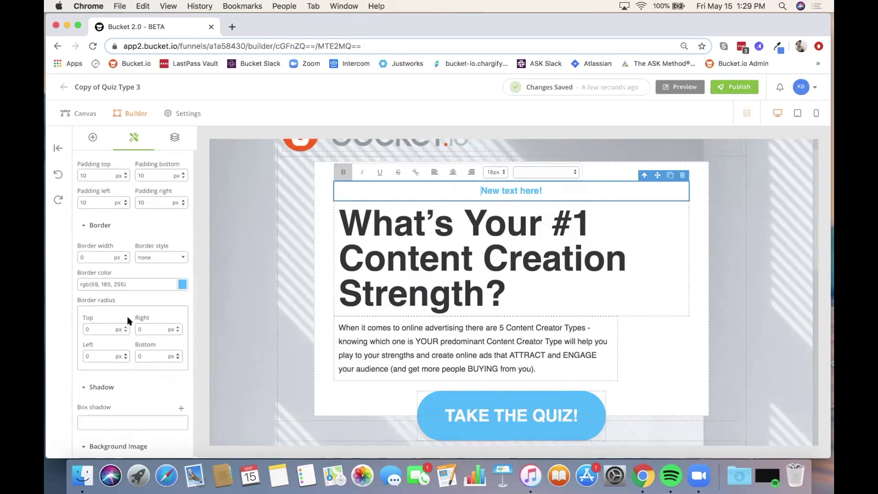
click(549, 190)
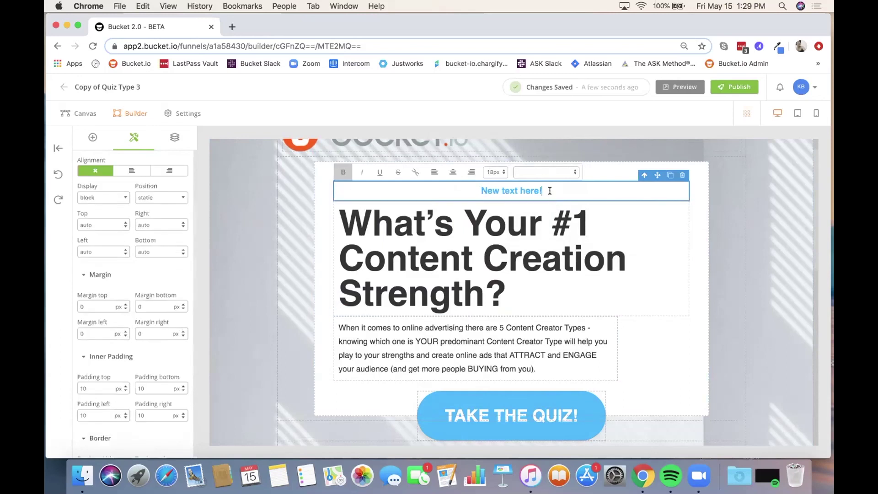
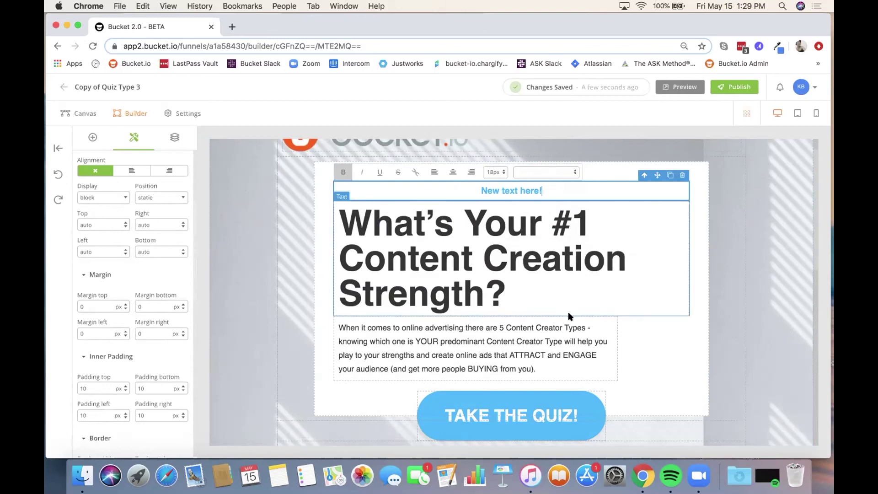
Step: Scroll the landing page down to the TAKE THE QUIZ button and the Forbes logo strip
scroll(570, 314, down, 5)
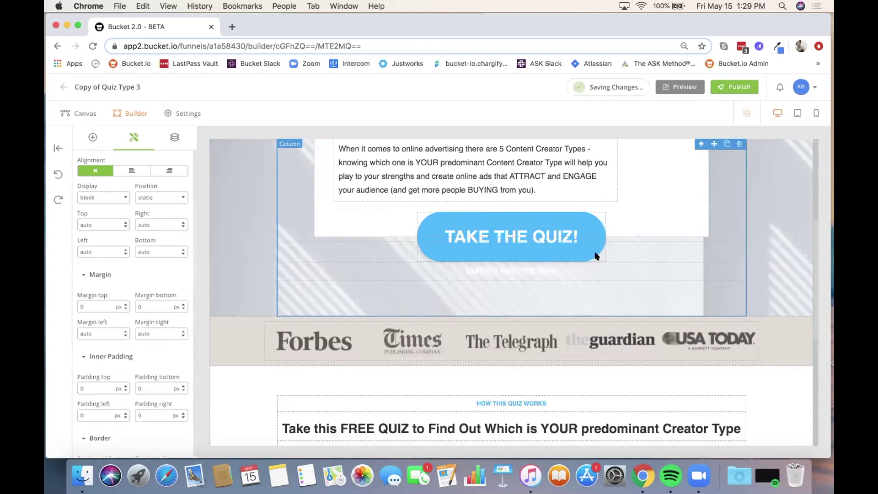
Step: Change the TAKE THE QUIZ button background from blue #3CB9FF to yellow-green #e3e823
click(576, 250)
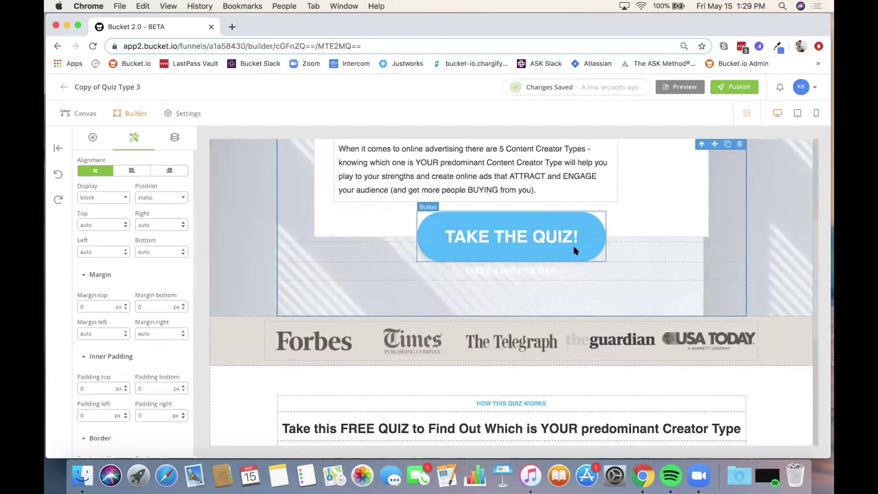
click(89, 138)
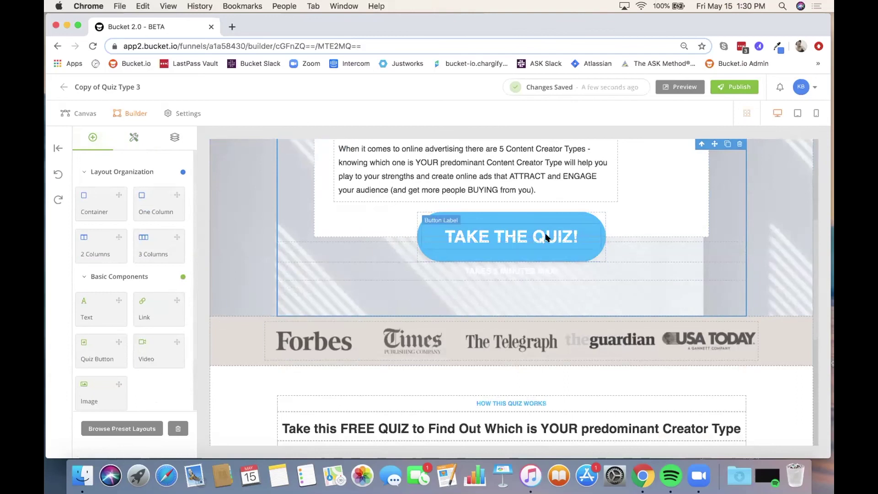
click(547, 219)
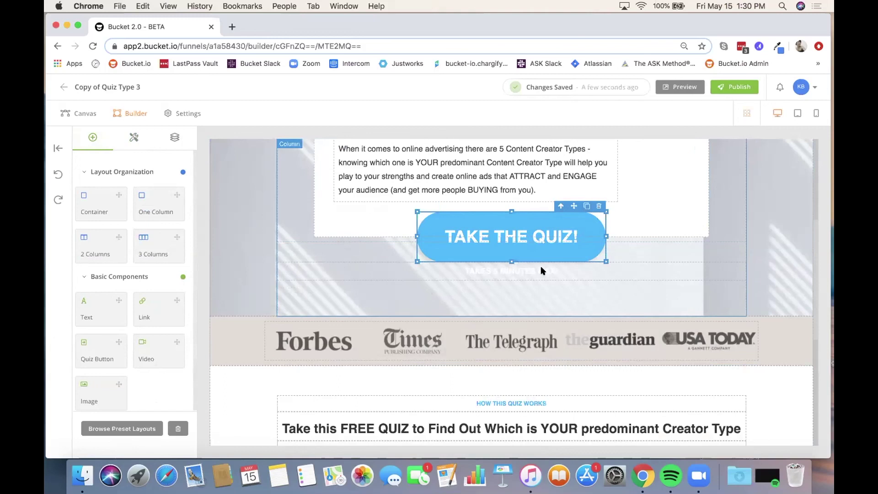
click(133, 139)
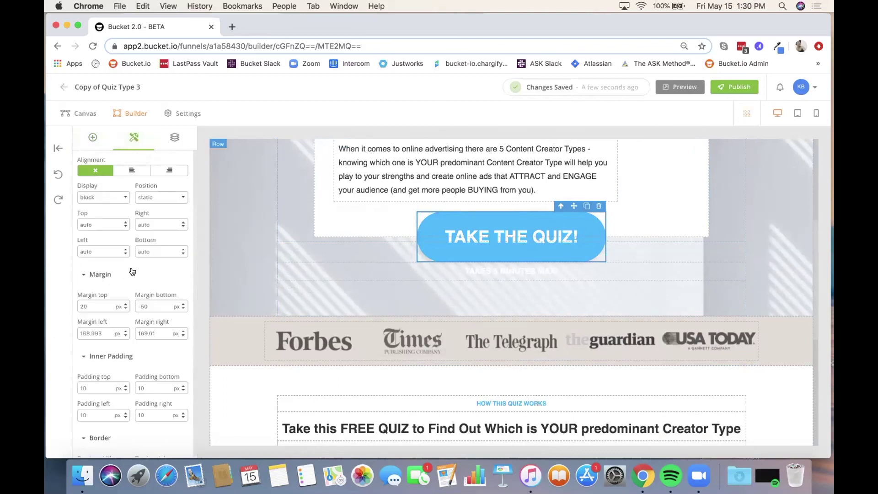
scroll(134, 275, down, 10)
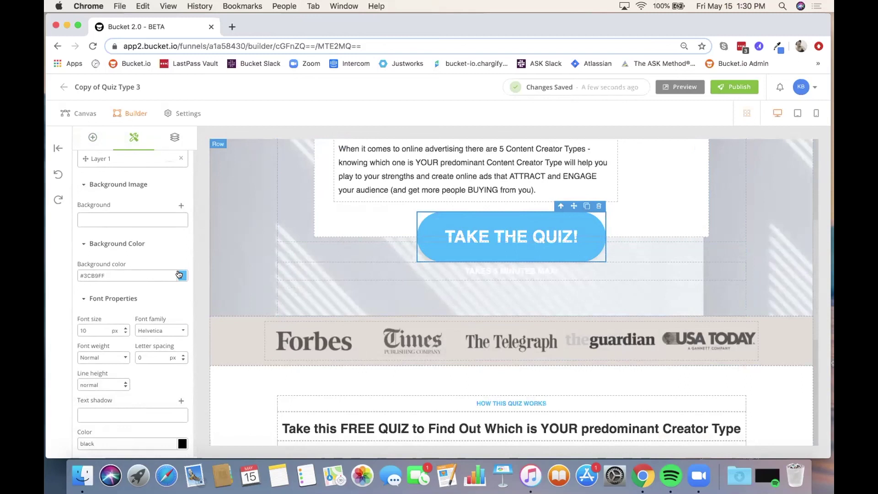
click(178, 275)
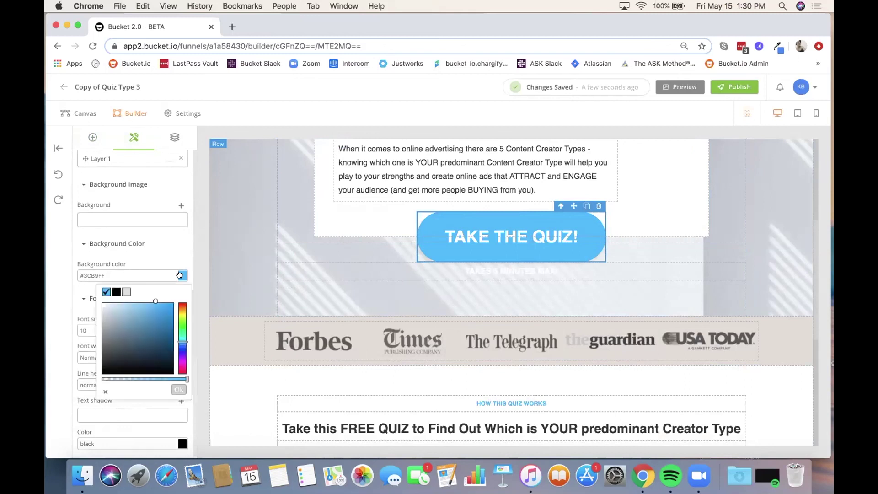
click(182, 313)
click(161, 307)
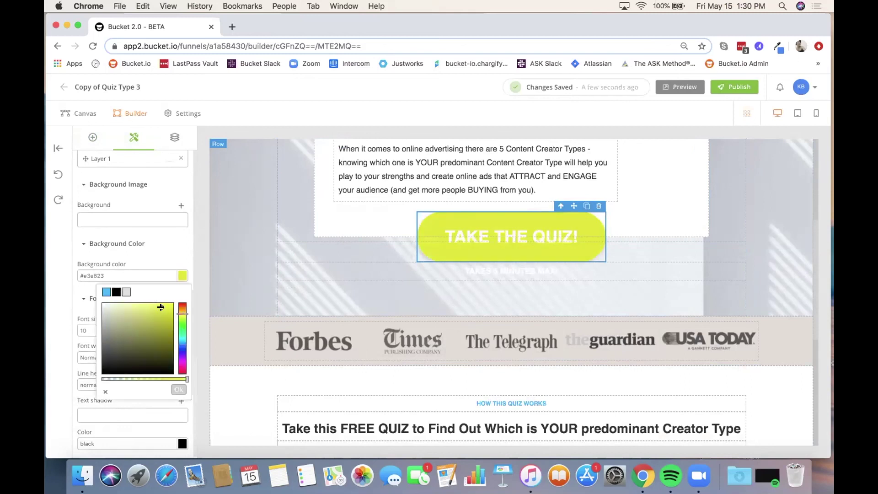
click(164, 244)
Step: Select each press logo in turn: Forbes, Times, The Telegraph, the guardian, USA TODAY
scroll(656, 284, down, 3)
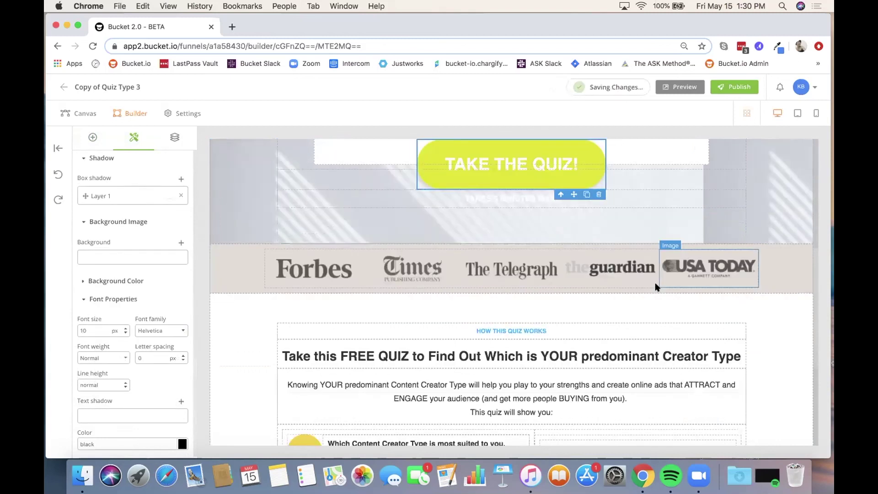
click(320, 269)
click(400, 269)
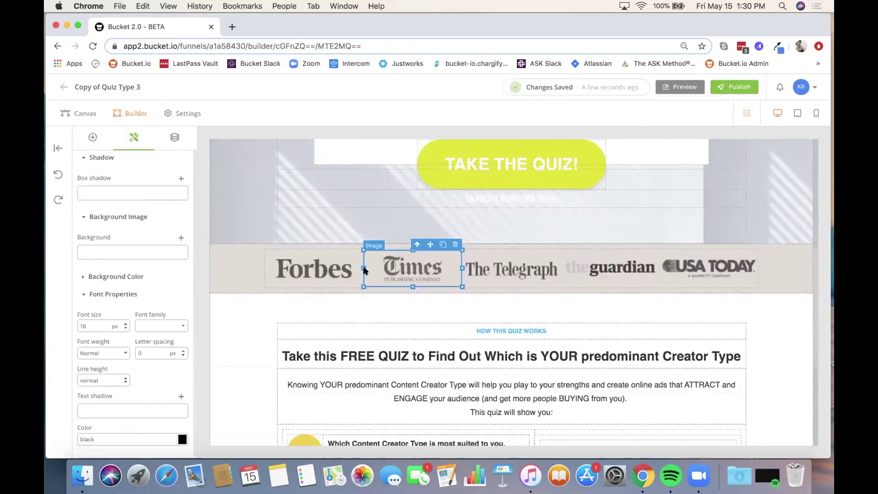
click(322, 268)
click(406, 269)
click(495, 265)
click(622, 264)
click(676, 274)
scroll(569, 347, down, 7)
scroll(569, 346, down, 2)
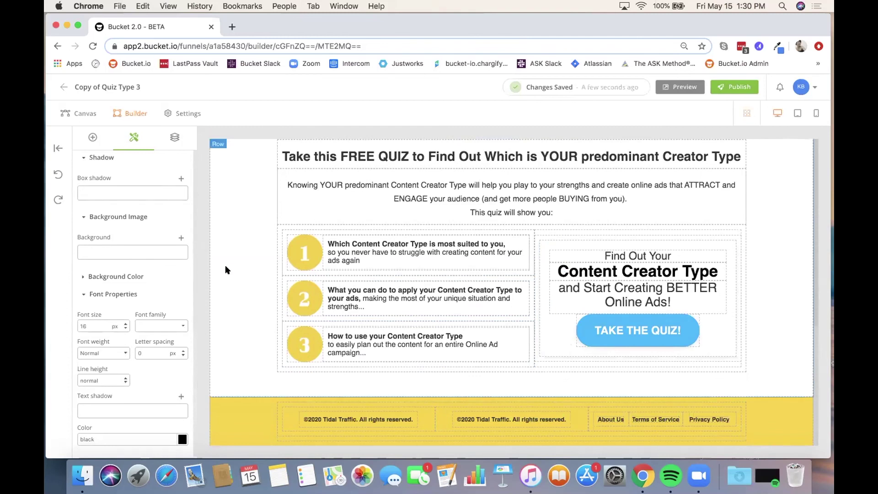
Step: Switch to the funnel canvas and open question Q1 in the page editor
click(85, 113)
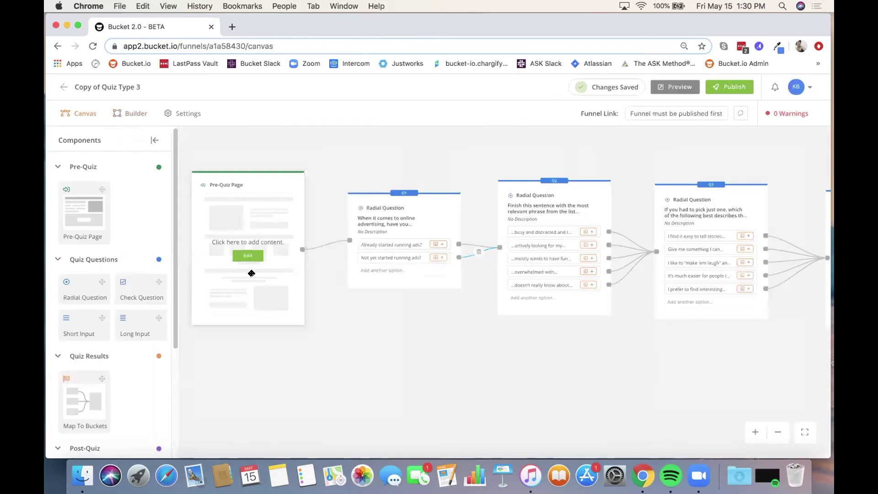
drag(383, 333, 337, 344)
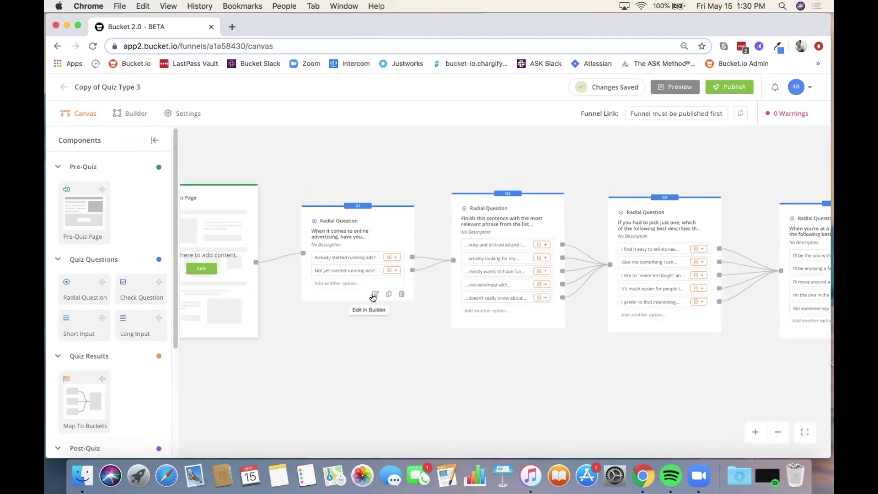
click(374, 295)
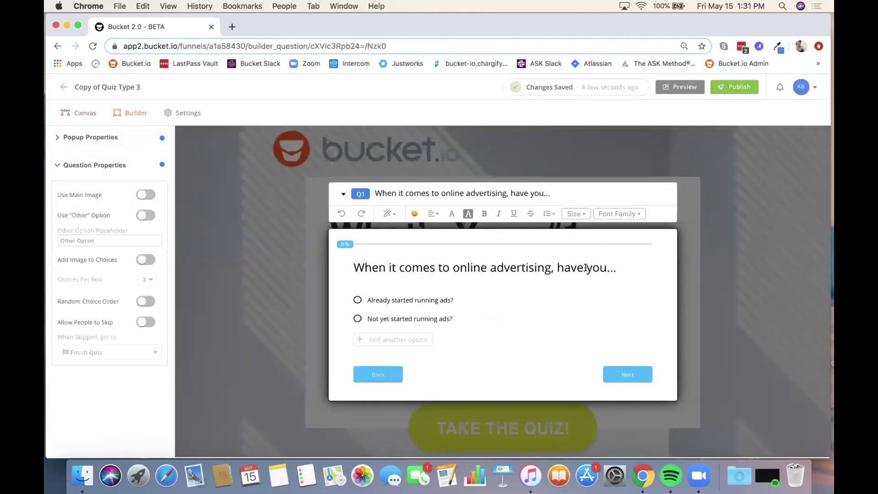
Step: Replace Q1's title with 'New question here' and save the question
drag(621, 267, 345, 261)
text(New q)
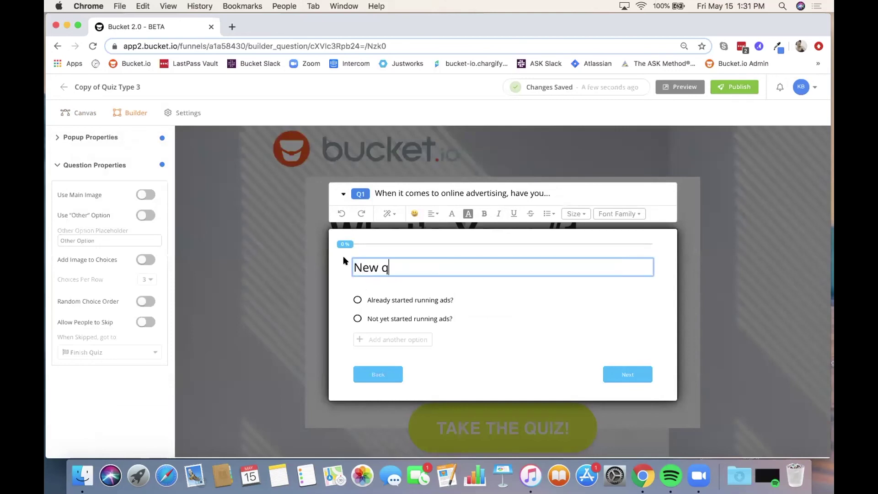
text(uestion here)
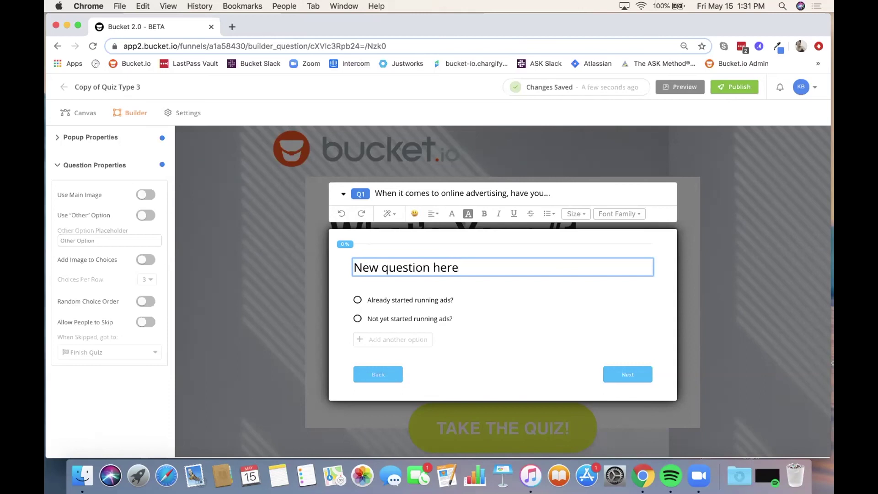
drag(454, 300, 367, 297)
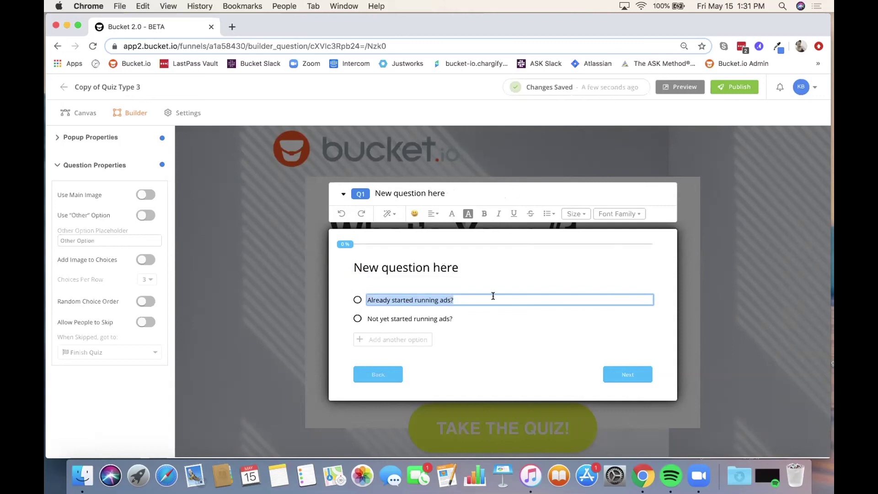
click(477, 332)
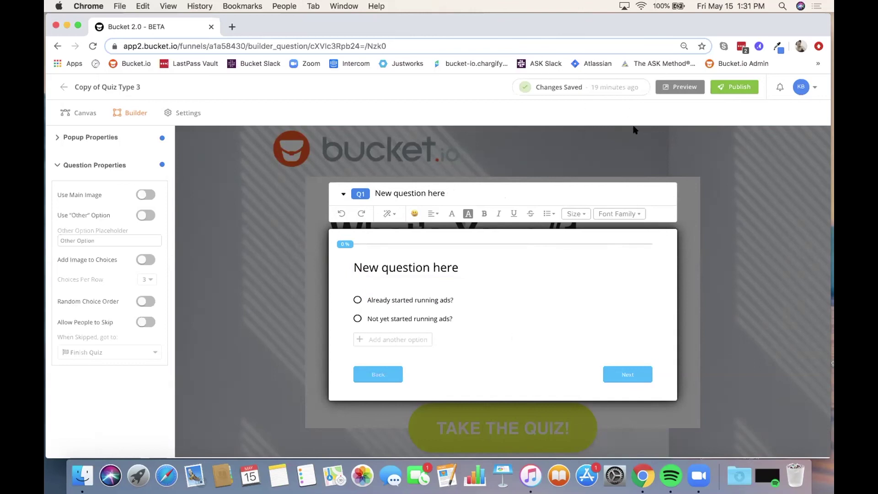
click(343, 194)
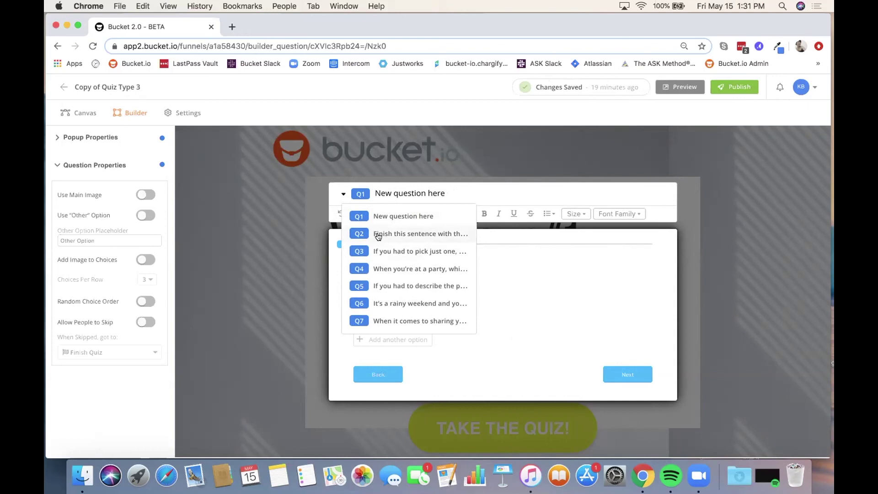
Step: Replace Q2's title with 'Another question here!', then go back to the funnel canvas
click(377, 234)
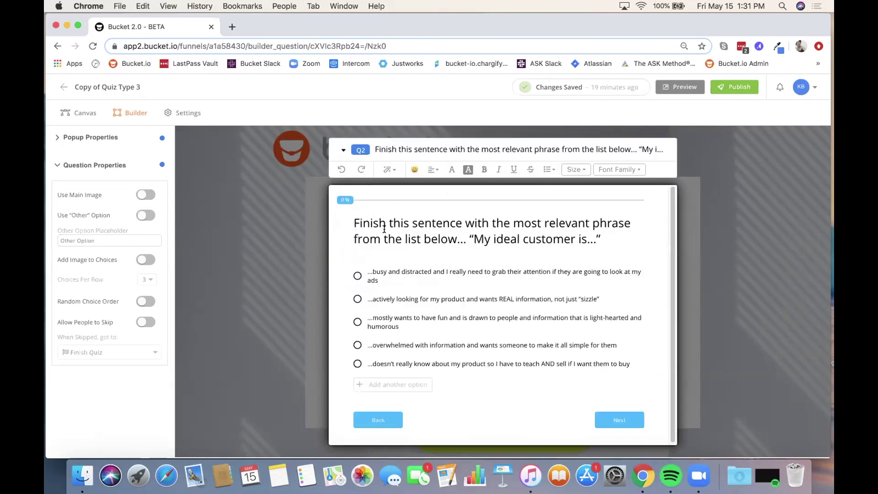
click(424, 226)
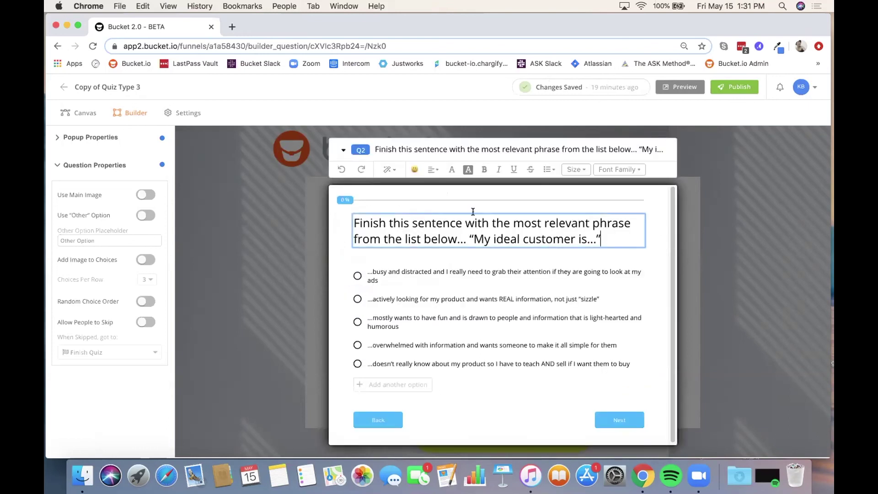
drag(601, 239, 313, 204)
text(An)
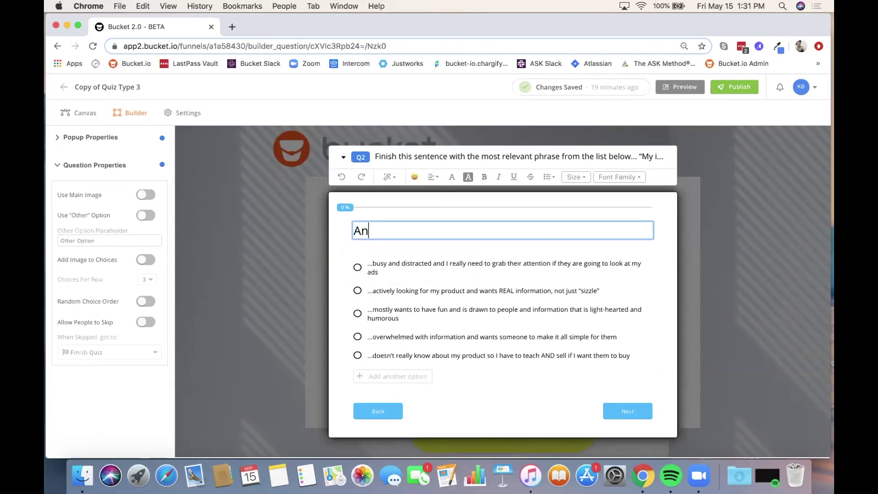
text(other question here!)
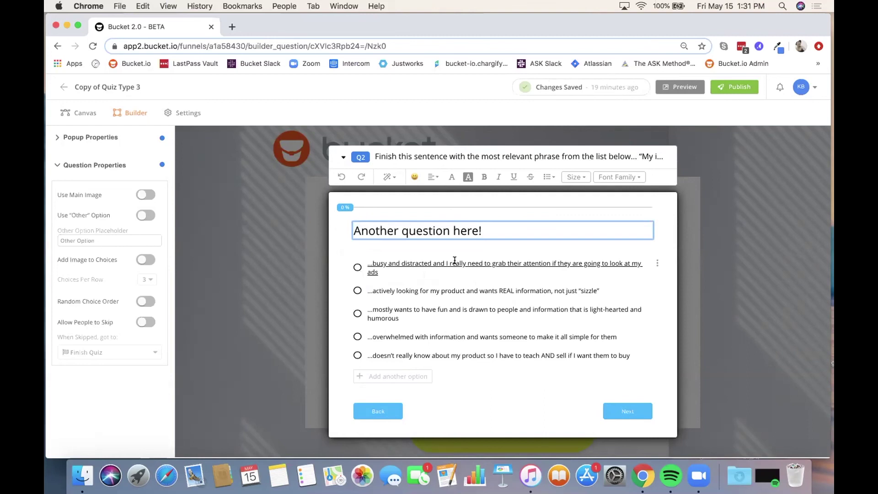
click(342, 156)
click(343, 156)
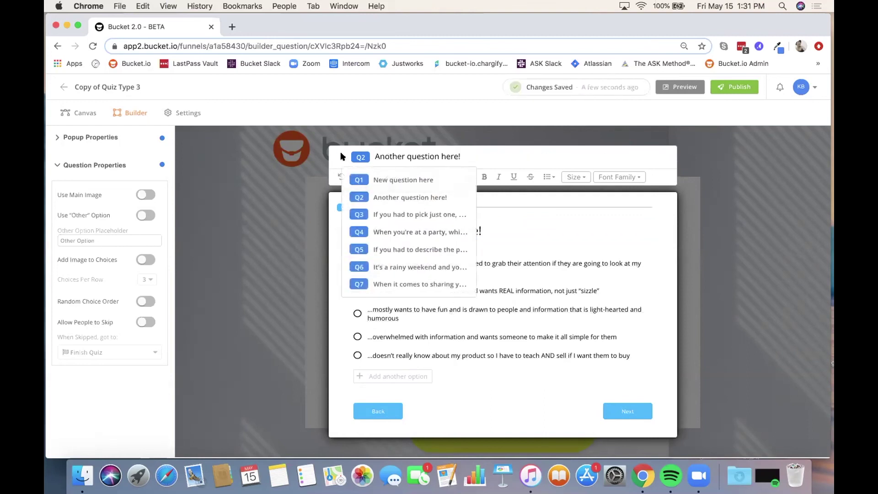
click(401, 214)
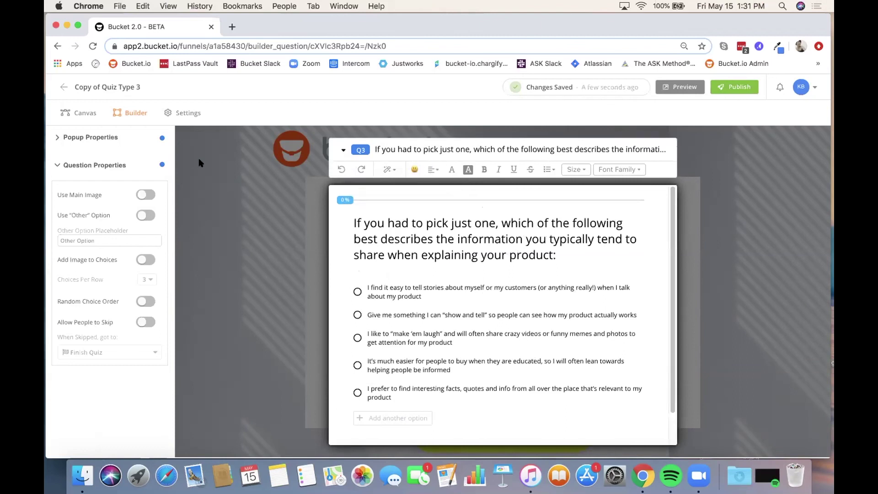
click(81, 113)
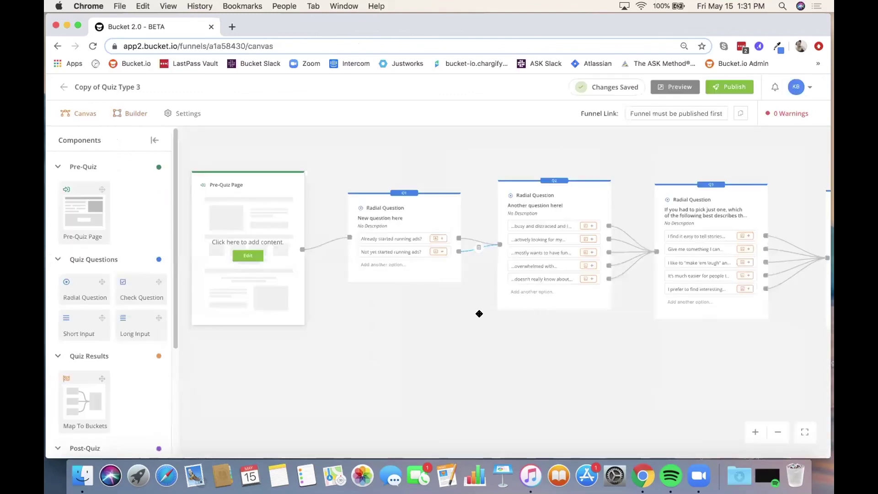
Step: Collapse the quiz results components group and pan to Q7, the result buckets and lead capture pages
scroll(596, 336, right, 10)
mouse_move(592, 335)
mouse_down()
mouse_move(184, 352)
mouse_move(516, 361)
mouse_move(589, 332)
mouse_up()
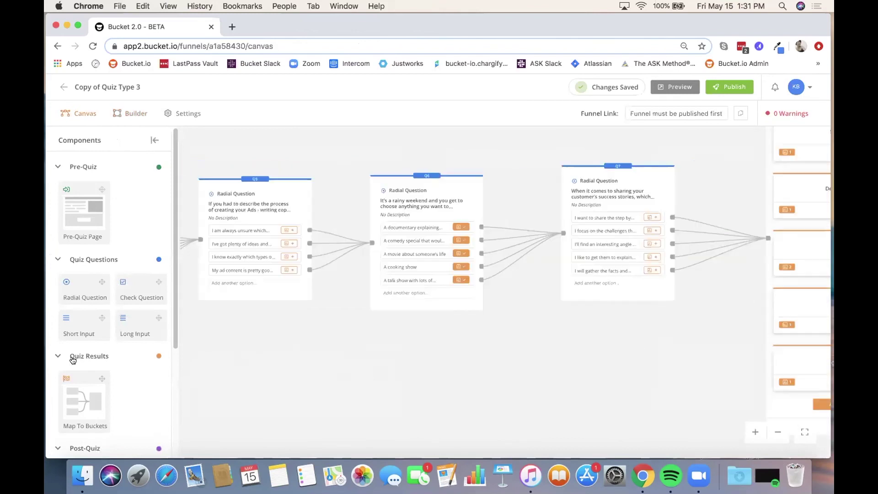
click(75, 357)
scroll(549, 362, right, 5)
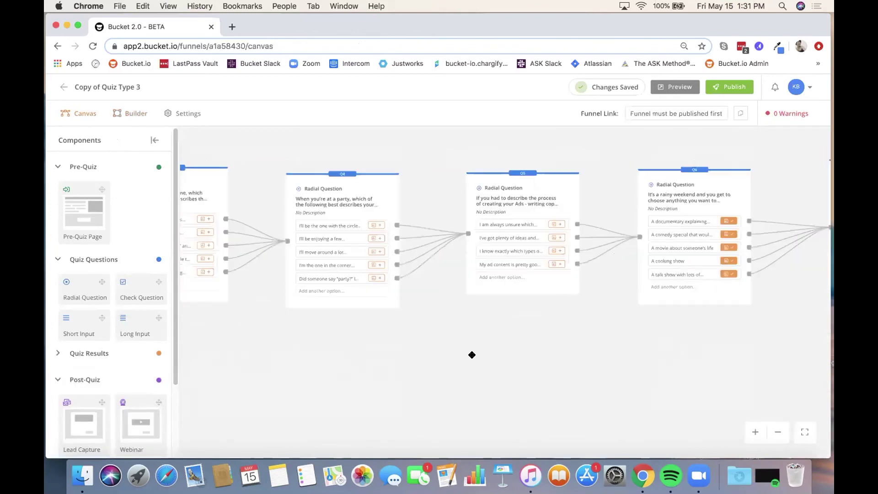
scroll(480, 361, right, 5)
drag(602, 339, 322, 374)
scroll(404, 209, right, 3)
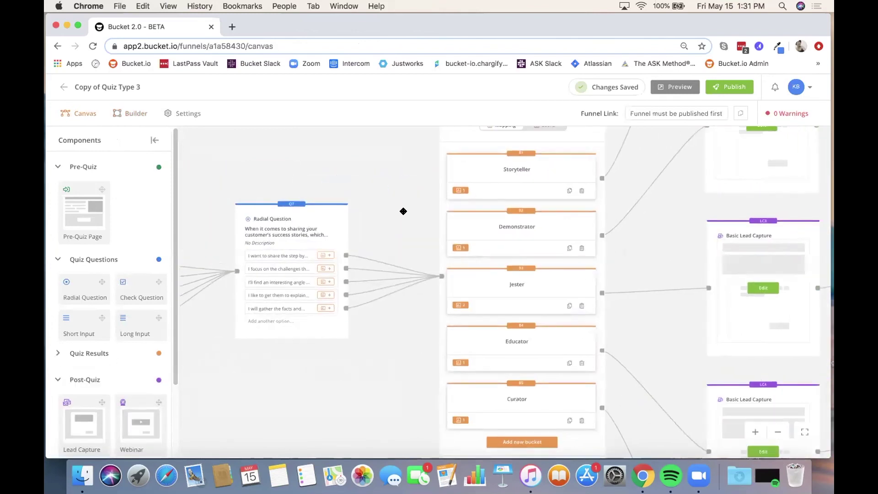
scroll(323, 220, up, 3)
scroll(323, 219, right, 3)
scroll(292, 207, right, 2)
scroll(292, 208, down, 1)
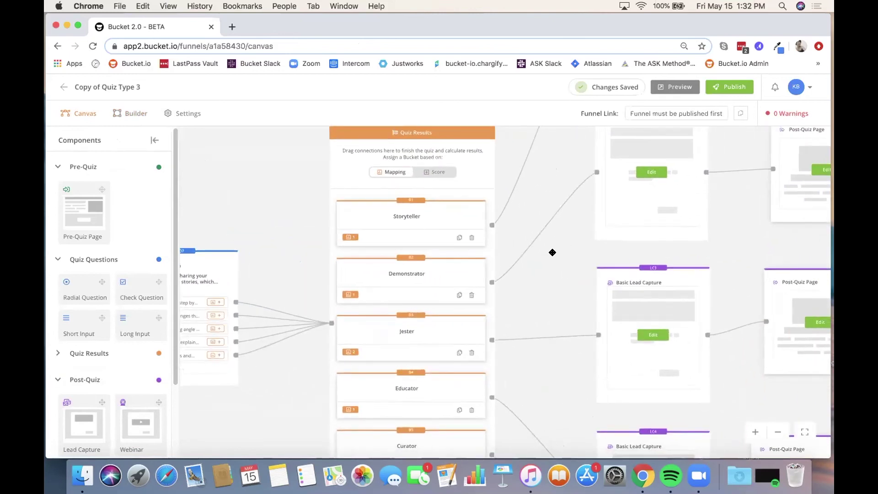
scroll(477, 306, right, 4)
scroll(476, 306, up, 3)
drag(473, 194, 455, 227)
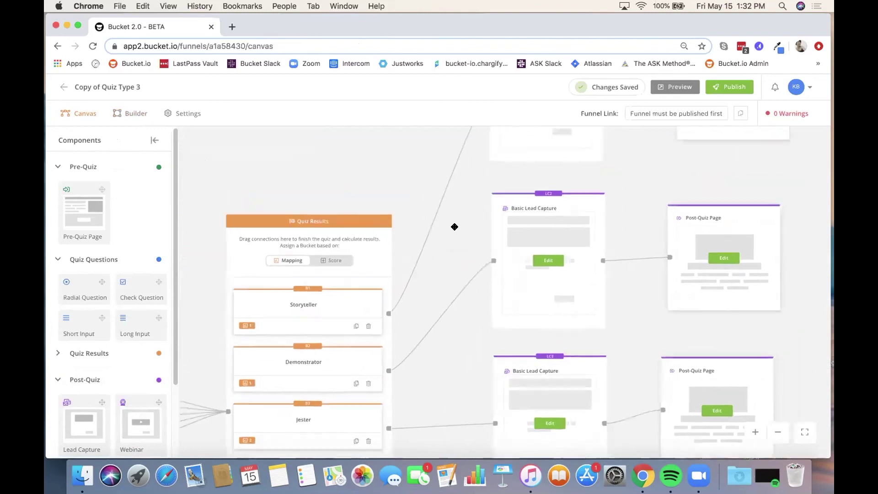
click(539, 265)
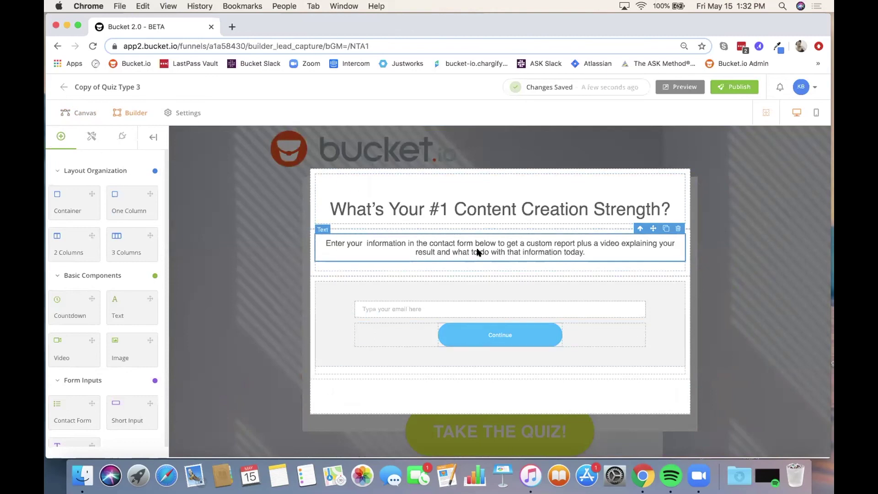
click(609, 215)
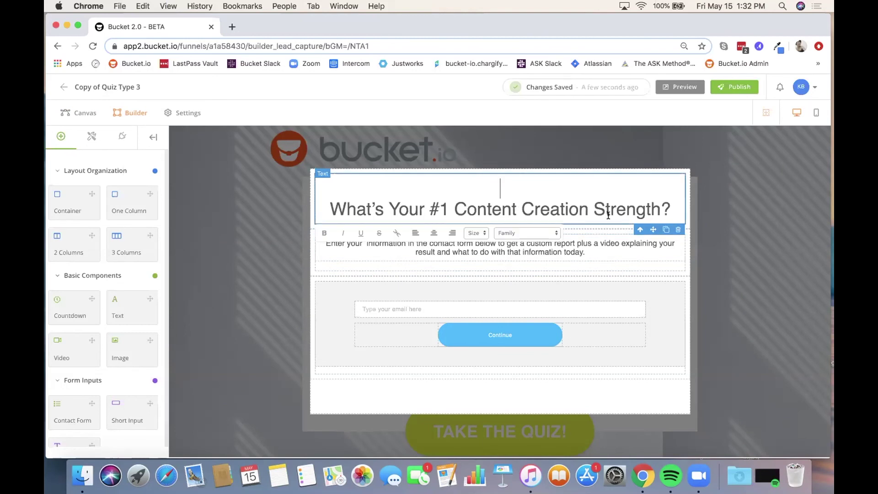
drag(668, 210, 369, 168)
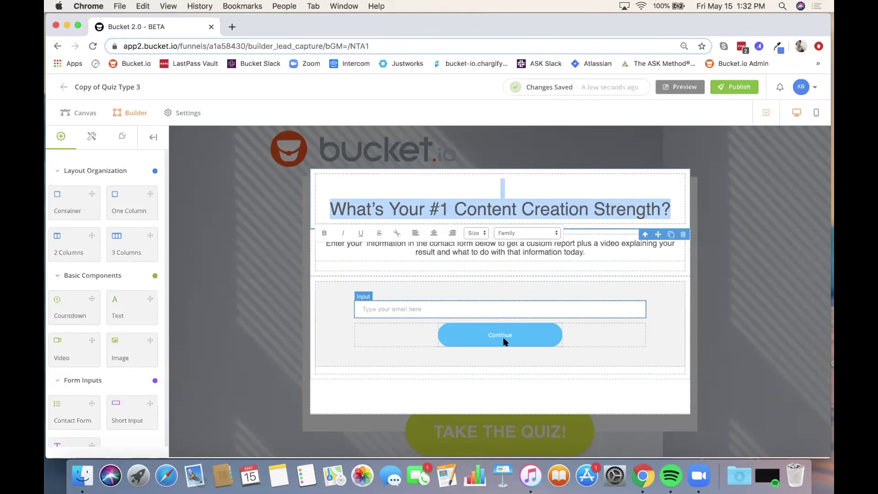
click(243, 106)
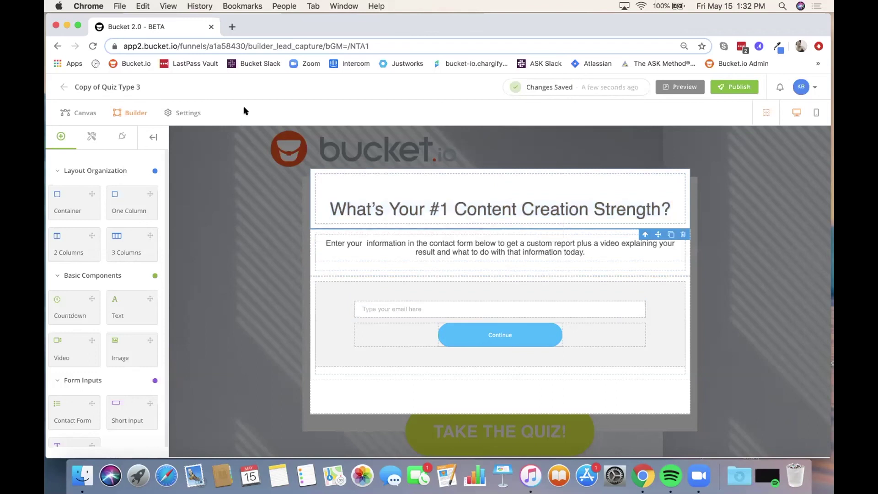
click(86, 113)
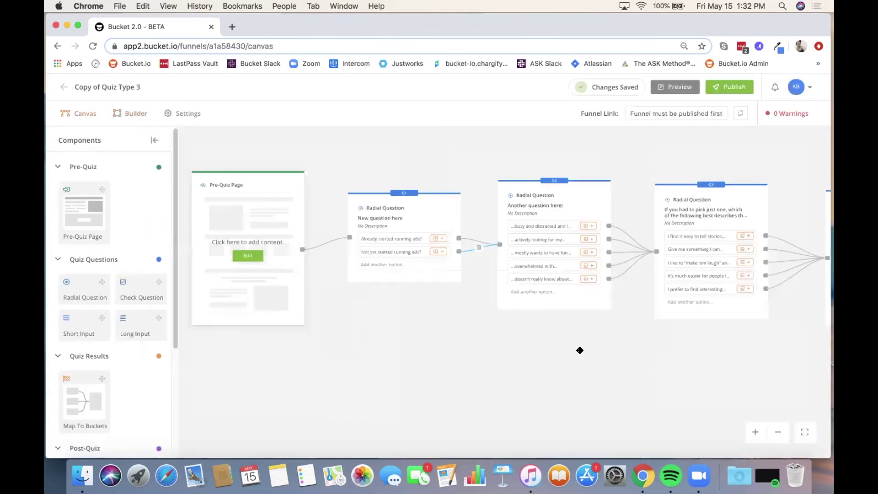
Step: Fit the whole funnel on screen, then open the Demonstrator result page for editing
drag(587, 350, 376, 331)
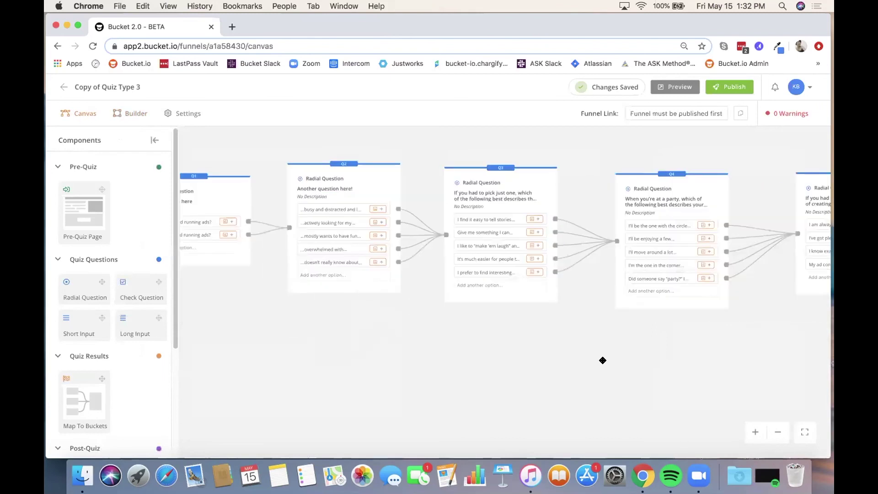
drag(602, 361, 392, 343)
drag(676, 343, 632, 342)
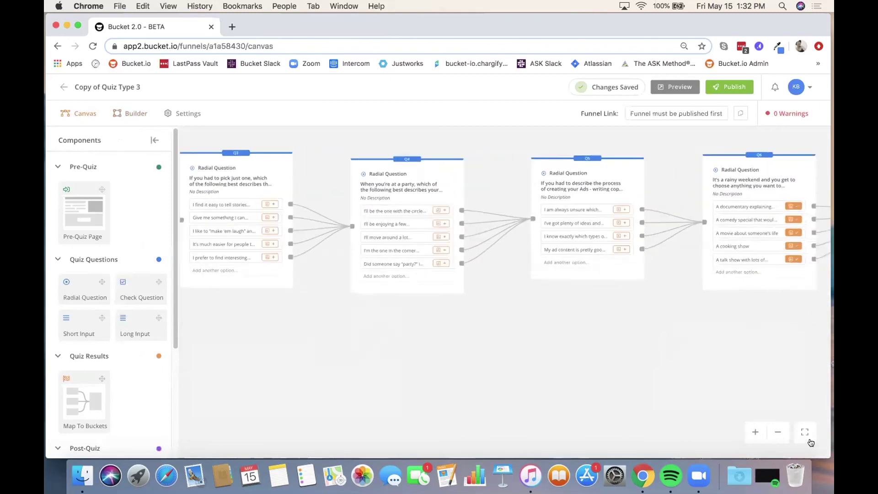
click(805, 431)
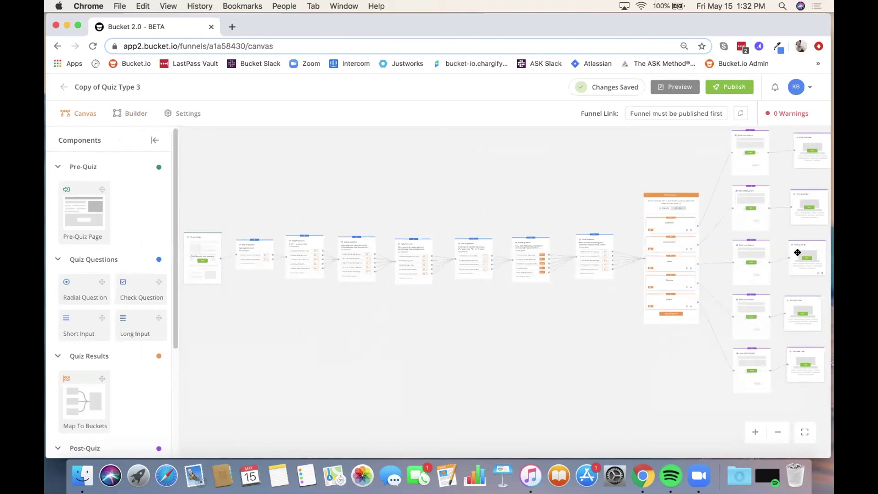
drag(686, 168, 413, 198)
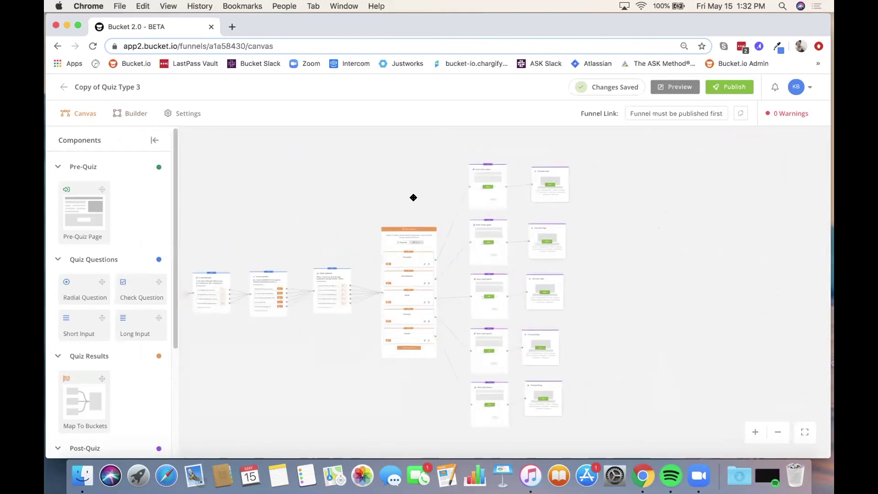
scroll(613, 260, down, 5)
scroll(613, 260, up, 10)
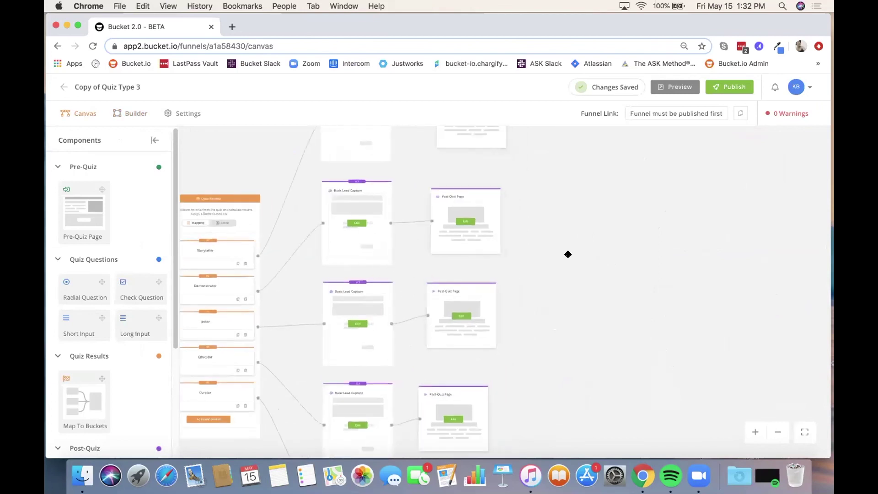
click(462, 221)
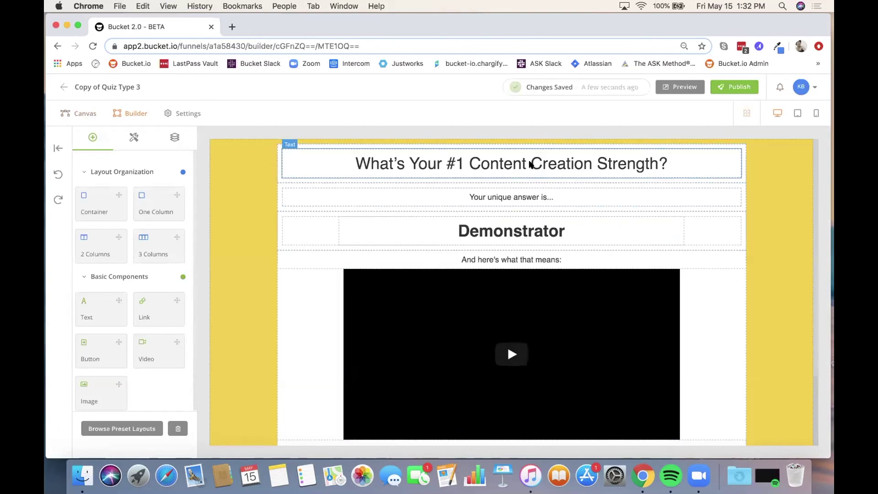
scroll(721, 280, down, 4)
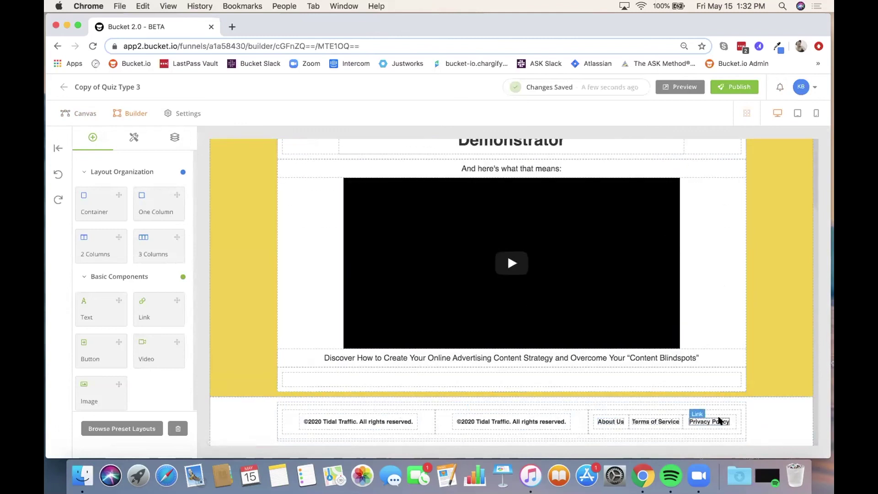
scroll(538, 359, up, 5)
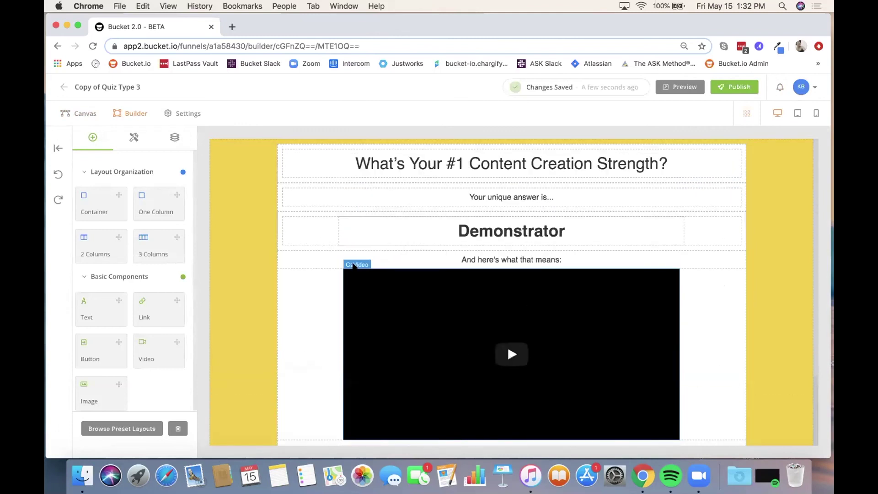
click(71, 113)
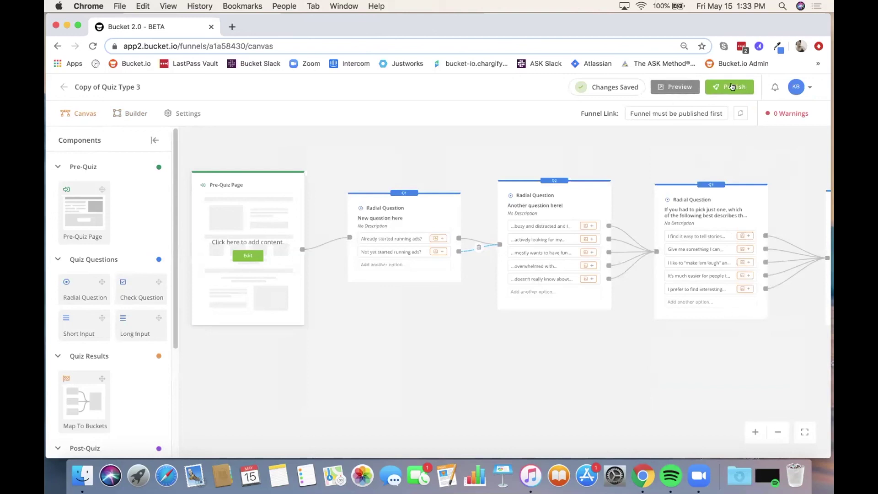
Step: Publish the funnel on go2.bucketforms.com and dismiss the success message
click(729, 86)
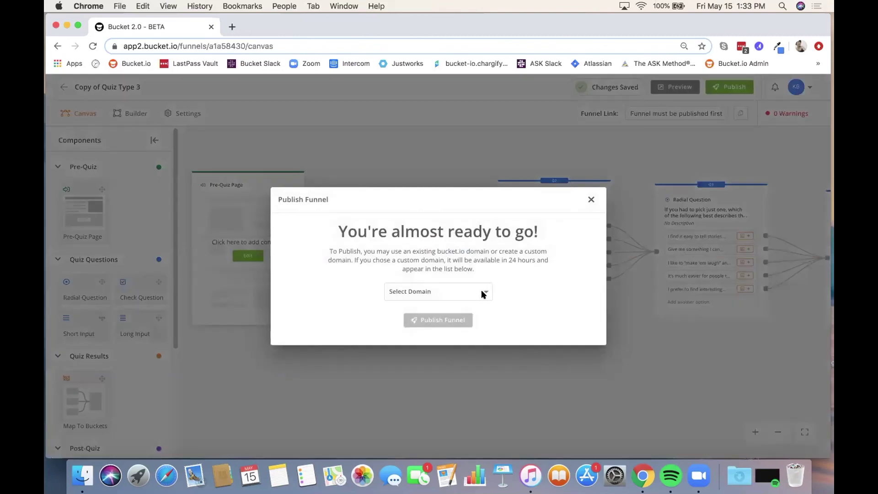
click(484, 294)
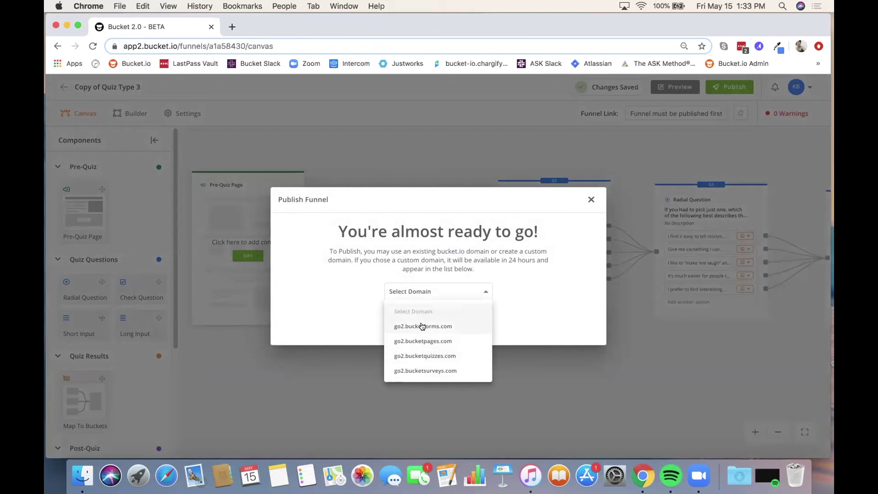
click(422, 326)
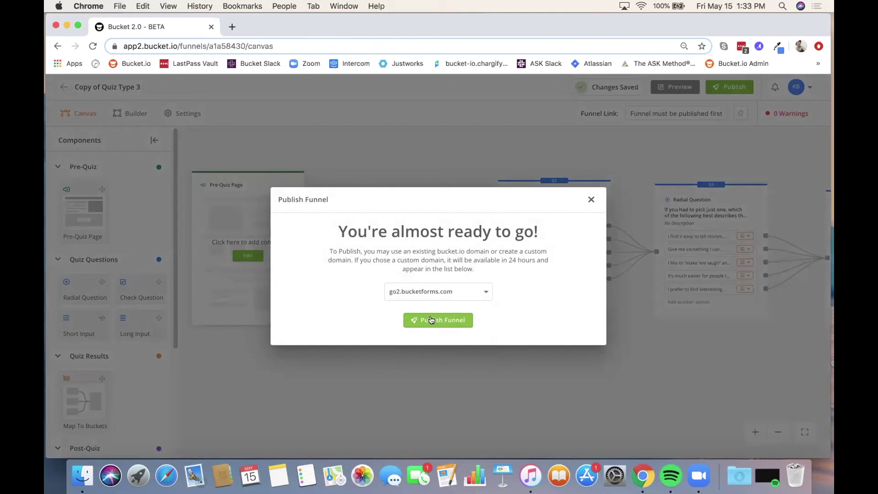
click(431, 319)
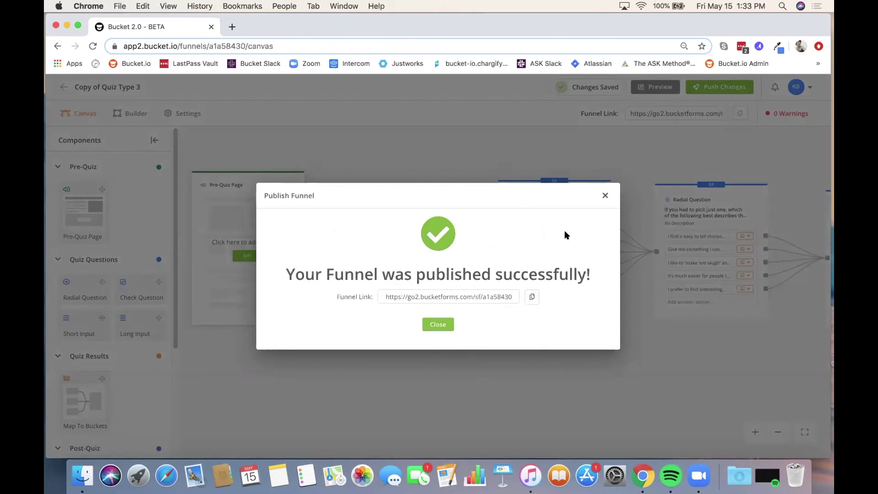
click(602, 196)
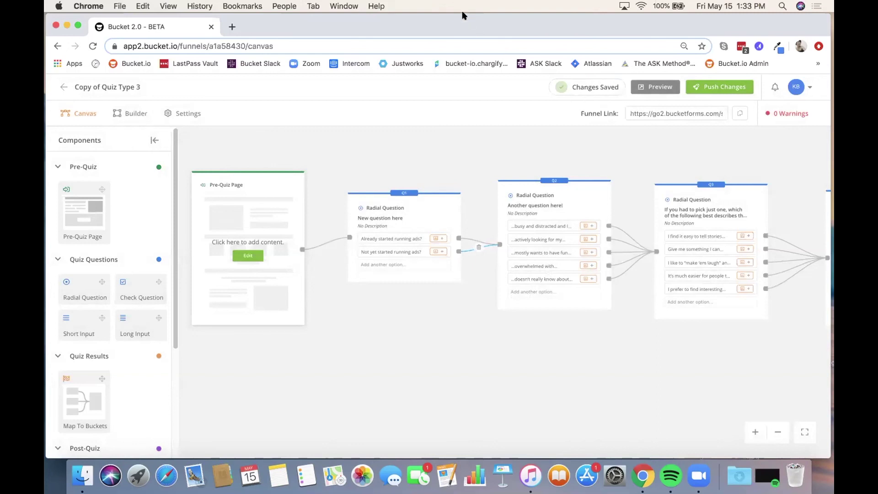
Step: Open the funnel's Settings tab
click(182, 112)
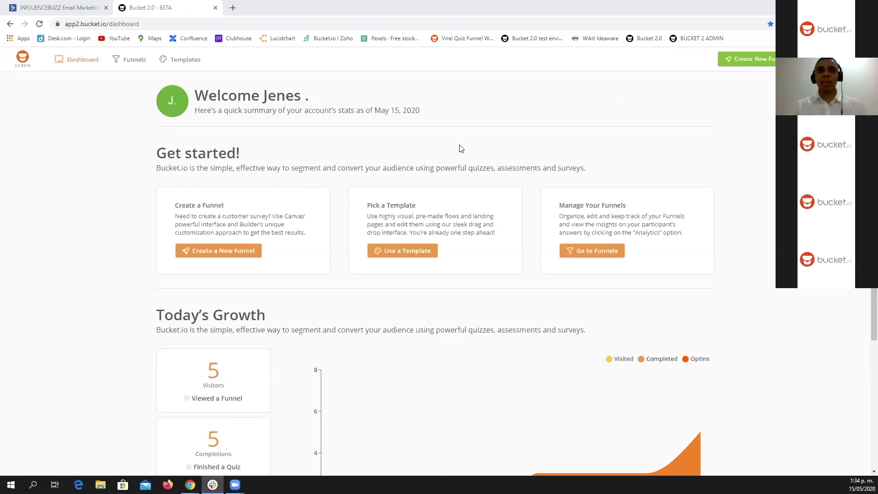
Step: Look up the API URL and key in ActiveCampaign's Developer settings, then return to Bucket.io
click(63, 8)
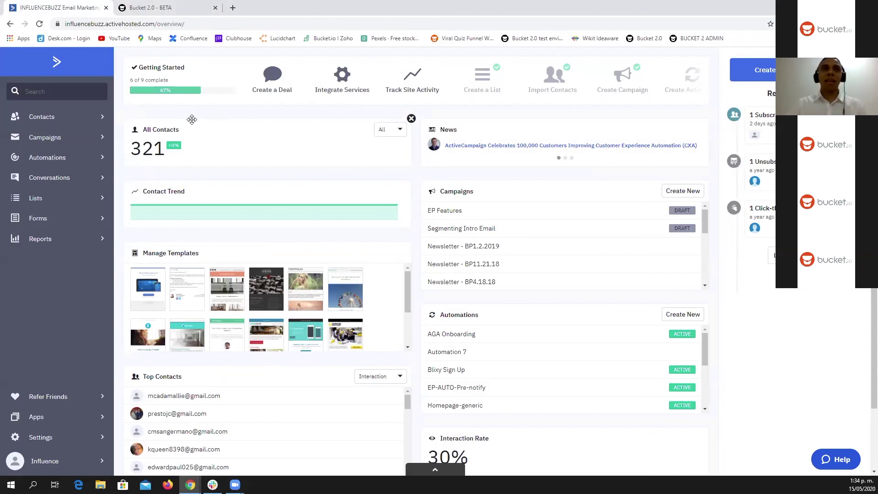
click(37, 440)
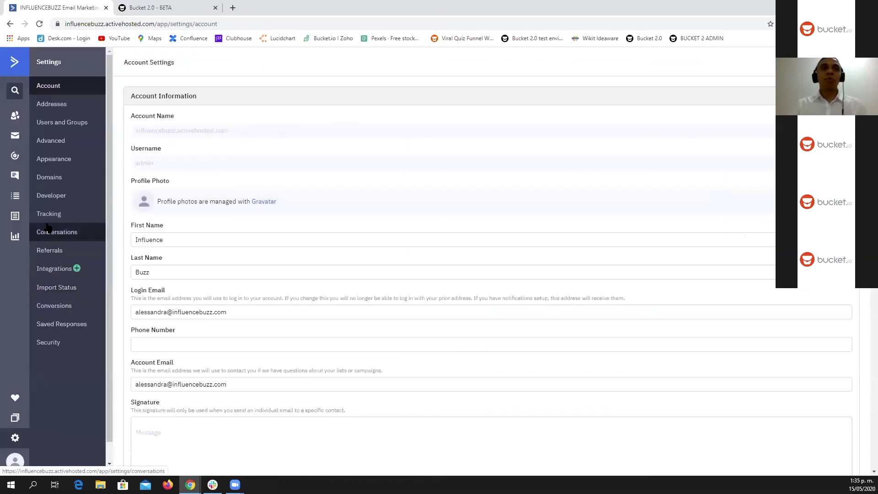
click(62, 200)
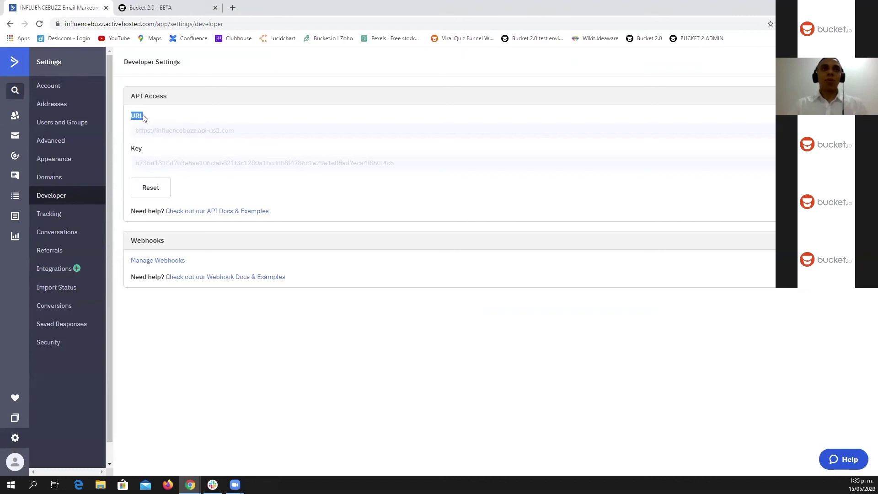
drag(137, 131, 182, 138)
drag(131, 148, 179, 163)
click(257, 146)
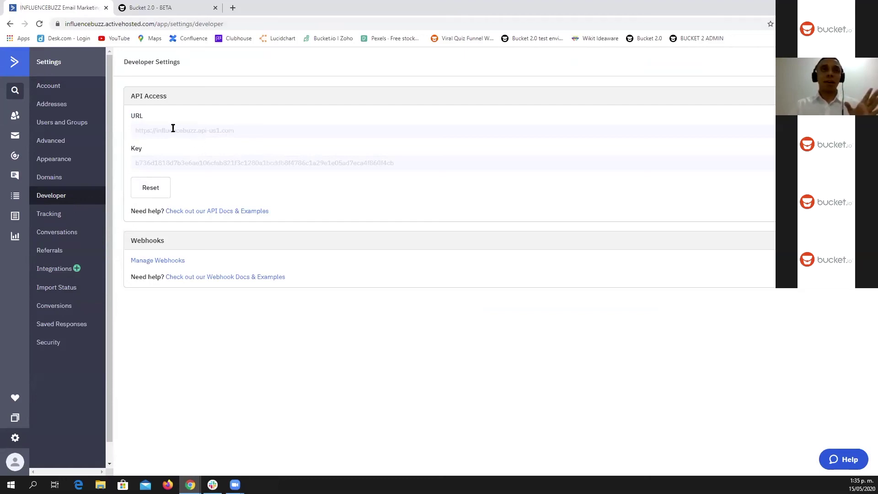
click(158, 9)
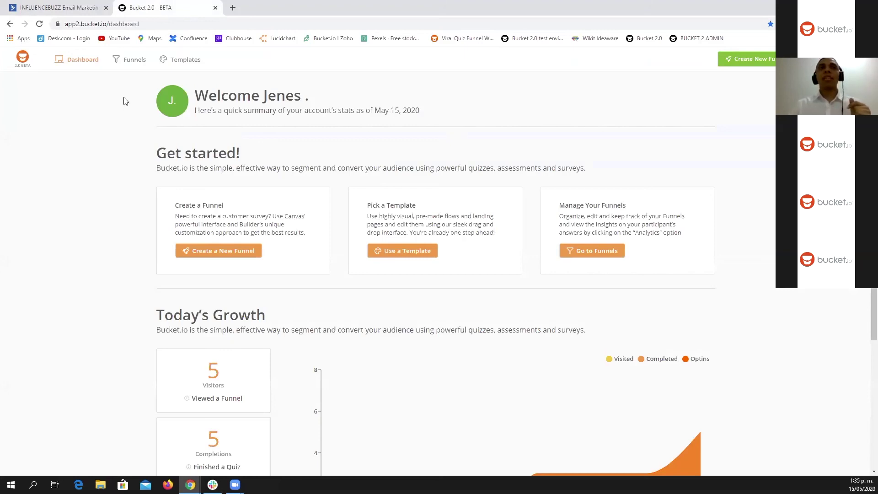
Step: Open the active Boost Your Online Traffic funnel for editing from the Funnels list
click(133, 64)
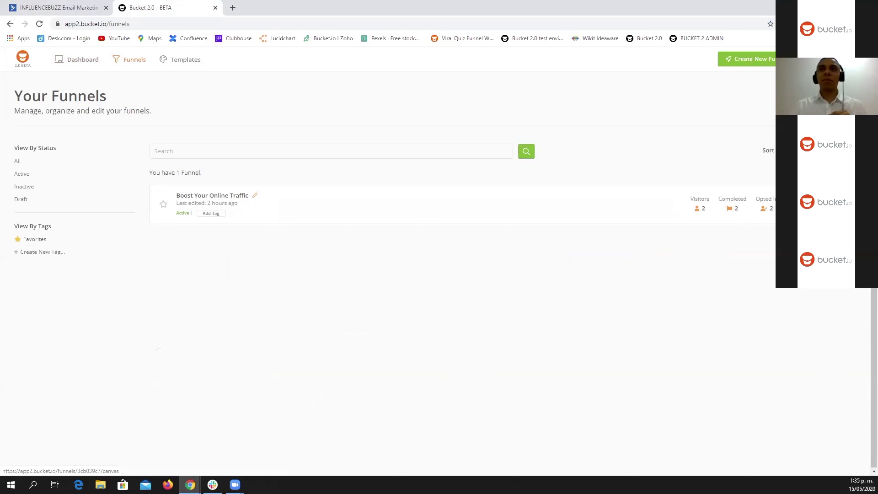
click(212, 196)
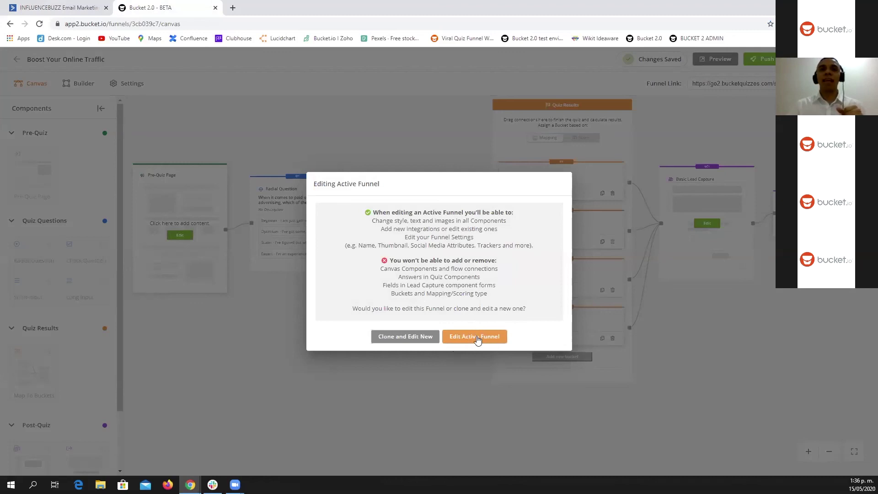
click(477, 338)
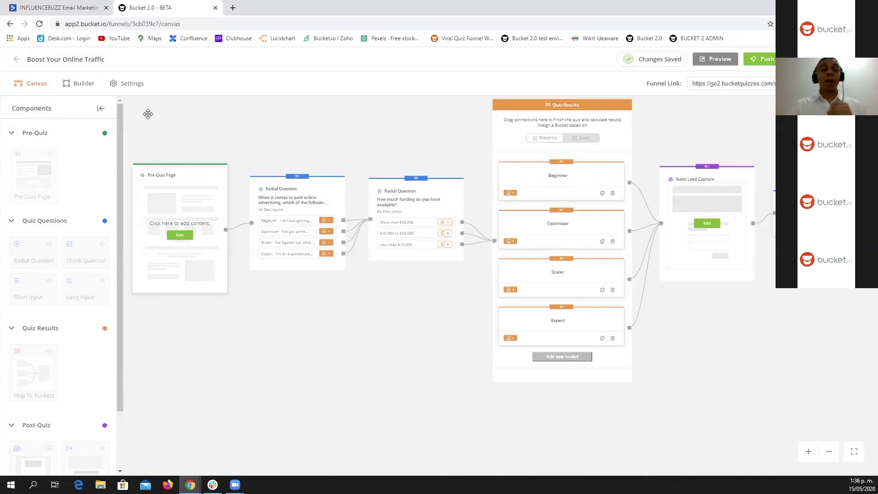
Step: Start adding a new ActiveCampaign account under the funnel's Settings → Integrations
click(131, 84)
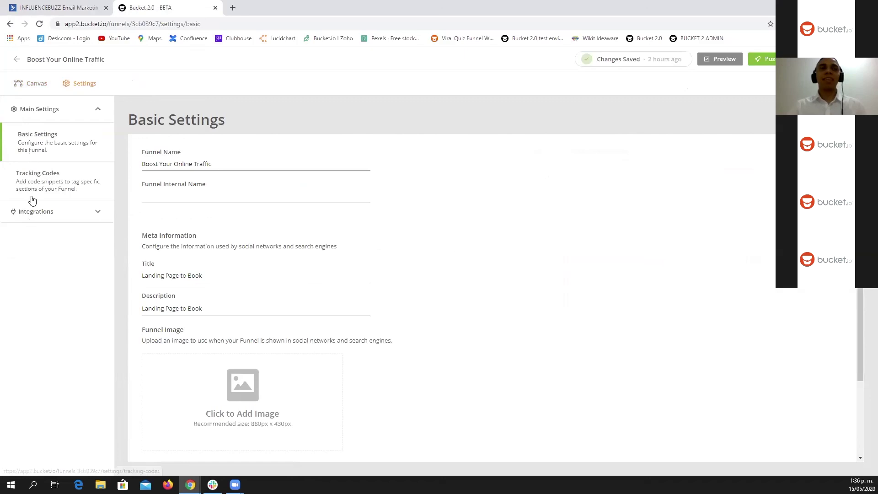
click(63, 215)
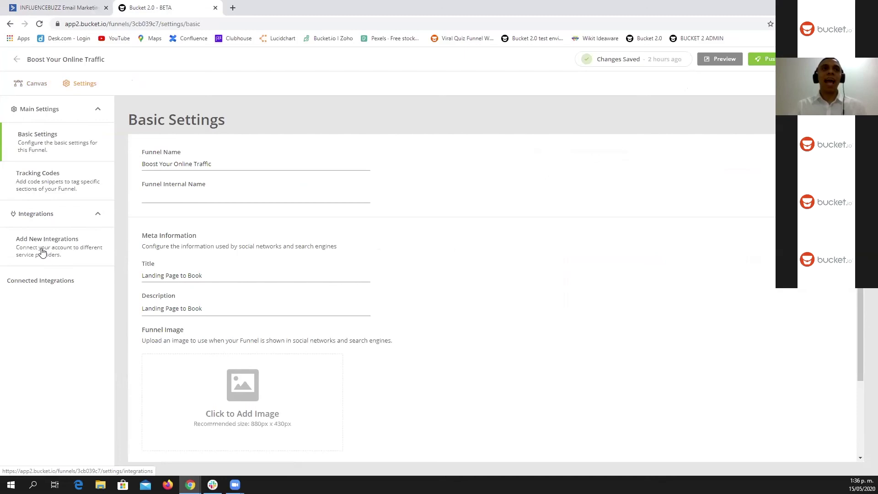
click(42, 252)
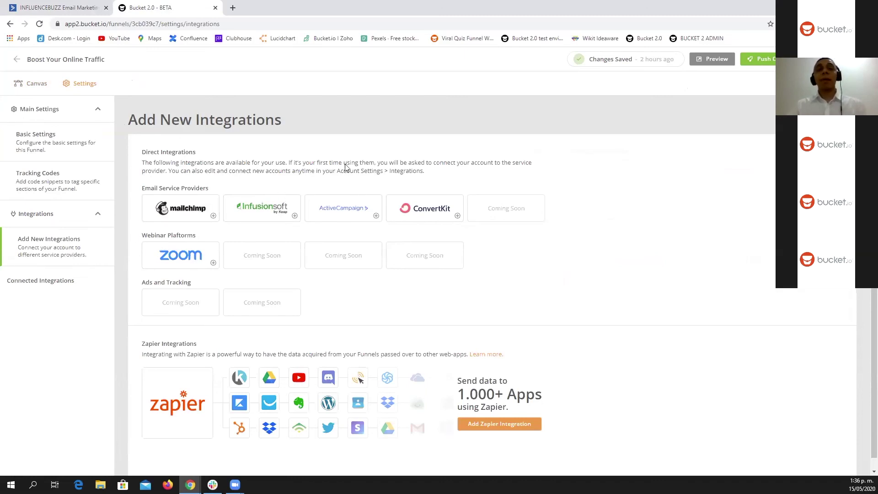
click(342, 210)
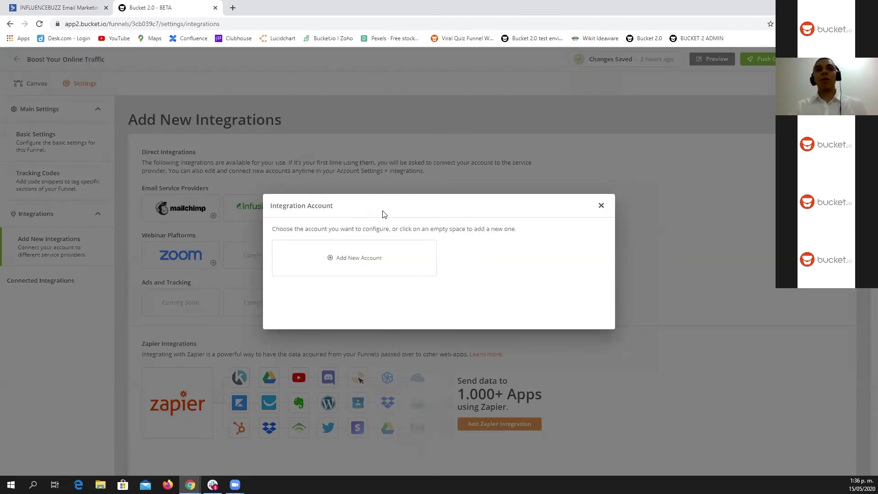
click(355, 260)
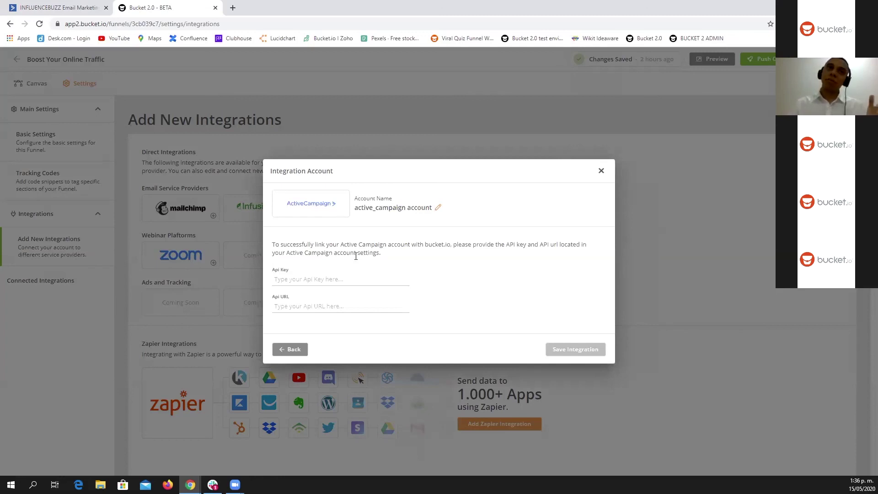
Step: Paste the ActiveCampaign API URL and API key into the integration form and save it
click(67, 13)
drag(241, 132, 124, 131)
key(ctrl+c)
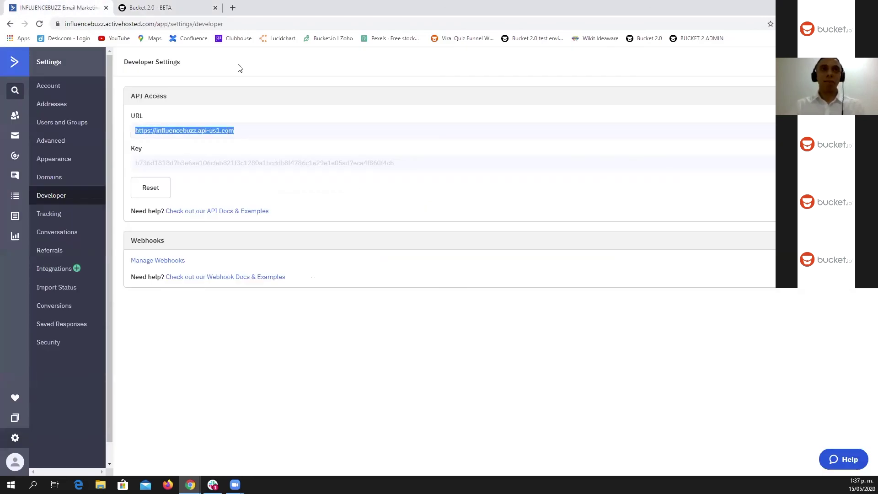
click(192, 10)
click(317, 306)
key(ctrl+v)
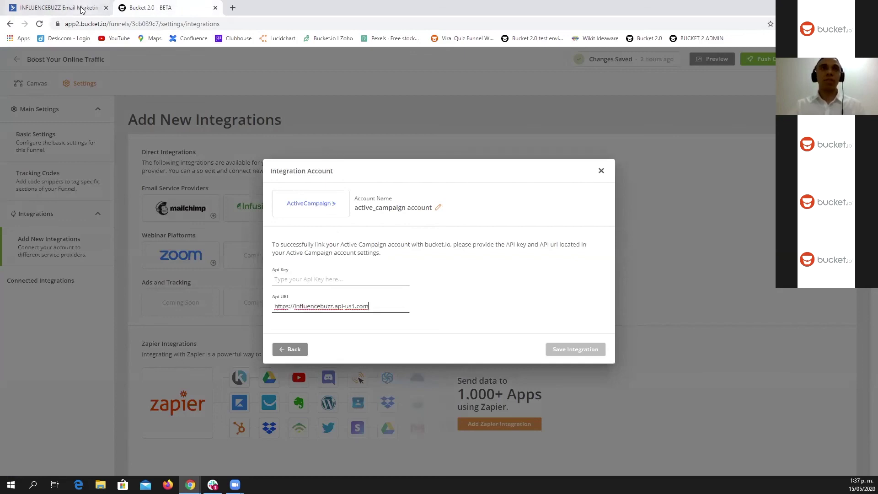
click(81, 10)
drag(396, 162, 129, 165)
key(ctrl+c)
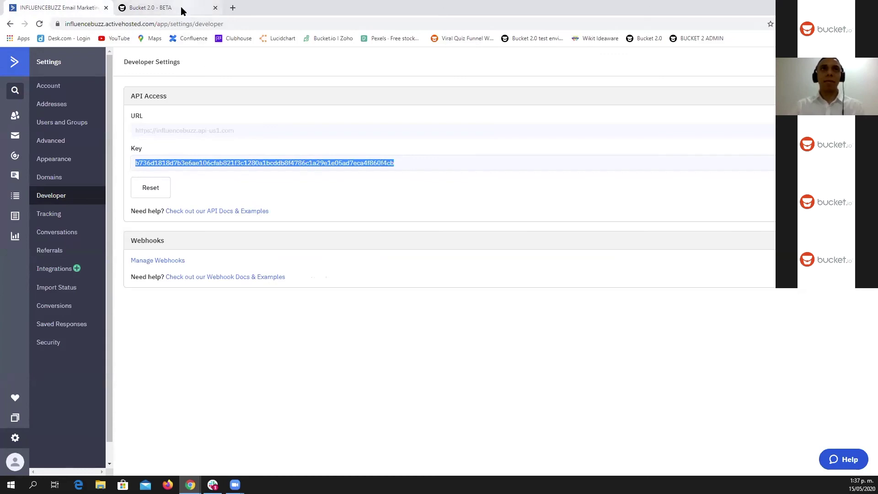
click(181, 10)
click(332, 280)
key(ctrl+v)
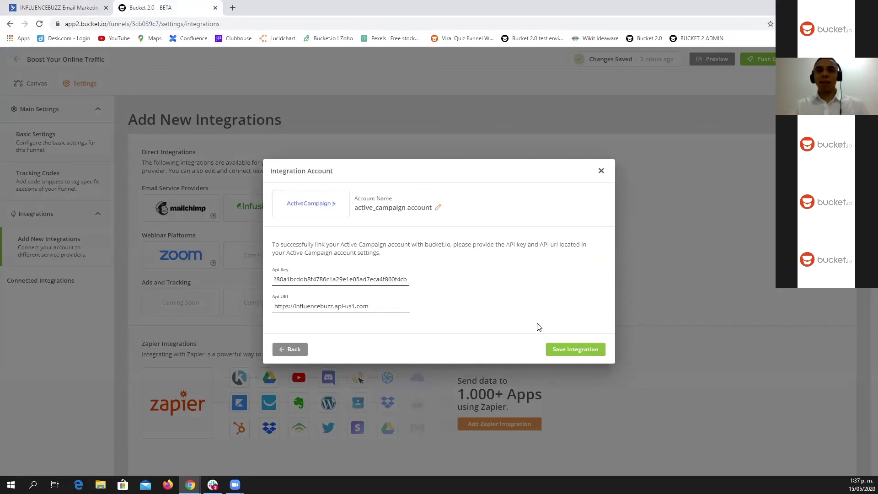
click(570, 351)
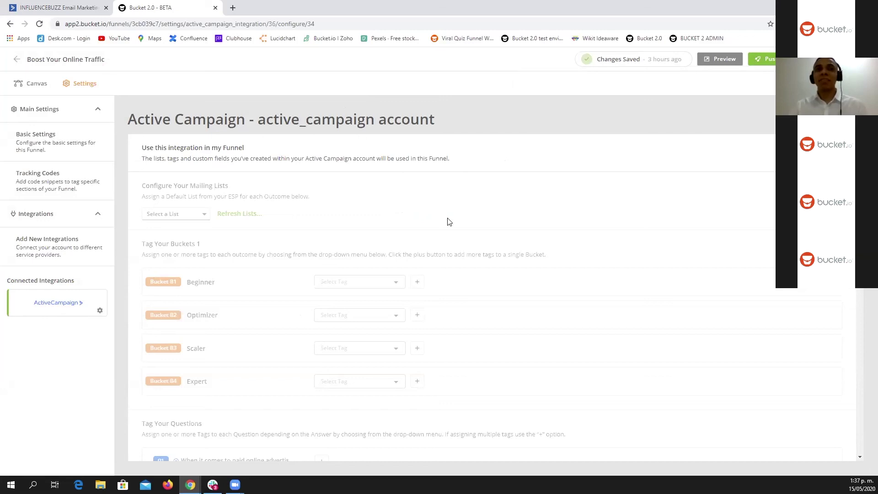
scroll(448, 222, down, 15)
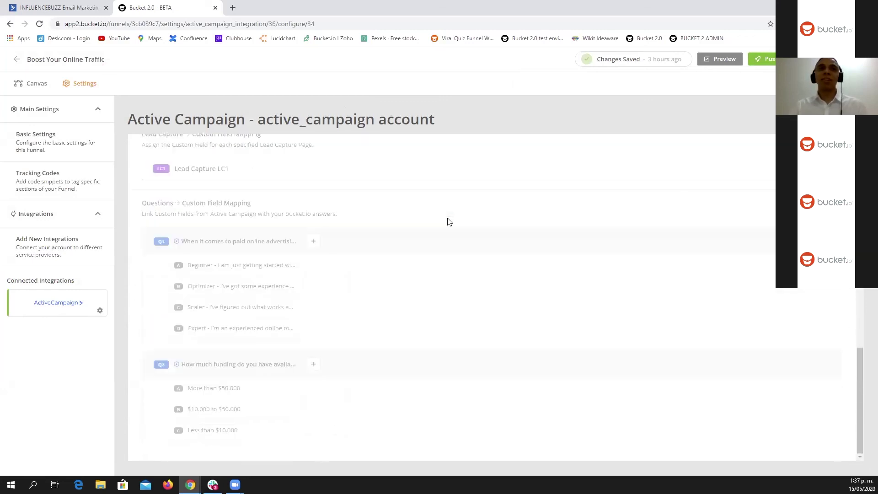
scroll(447, 222, up, 15)
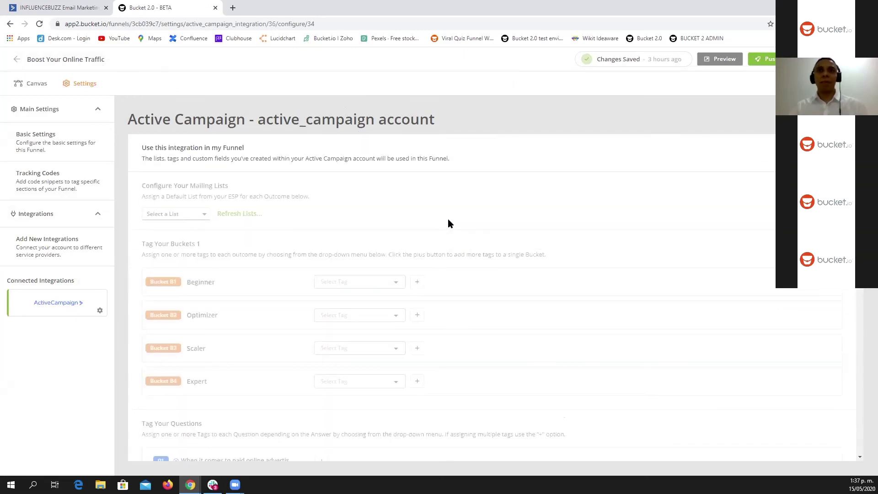
scroll(446, 224, down, 6)
scroll(445, 224, up, 6)
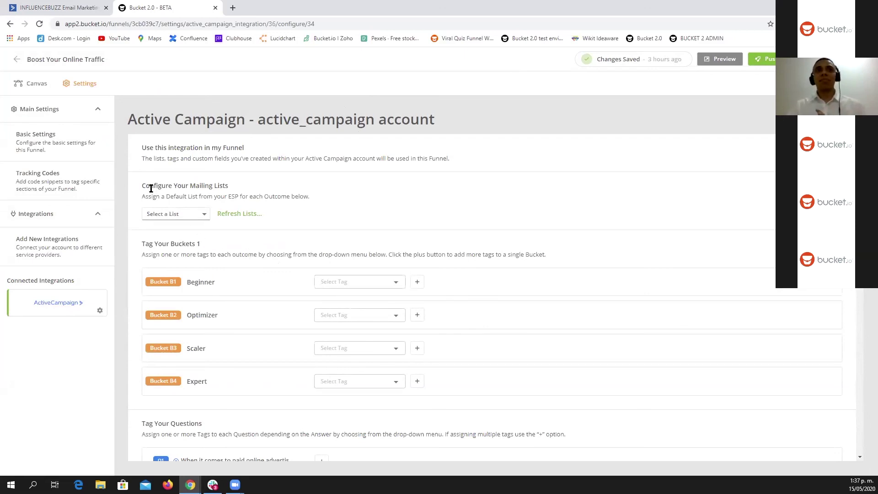
drag(147, 186, 215, 187)
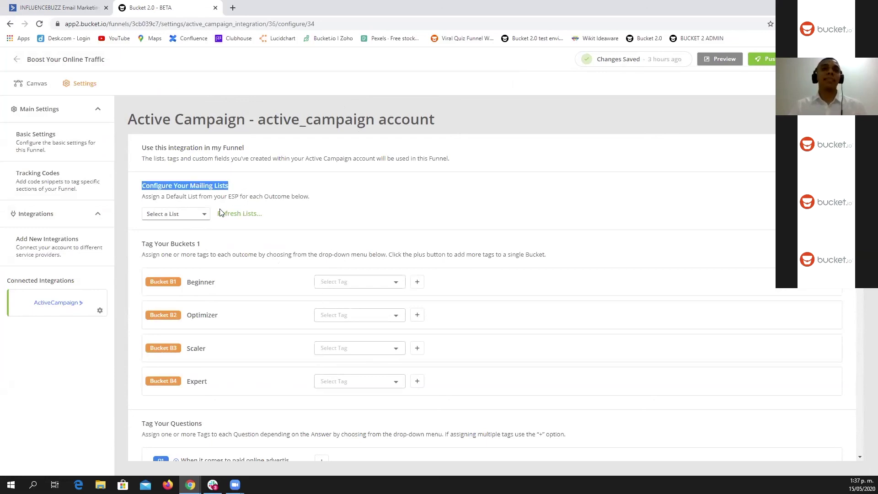
click(251, 188)
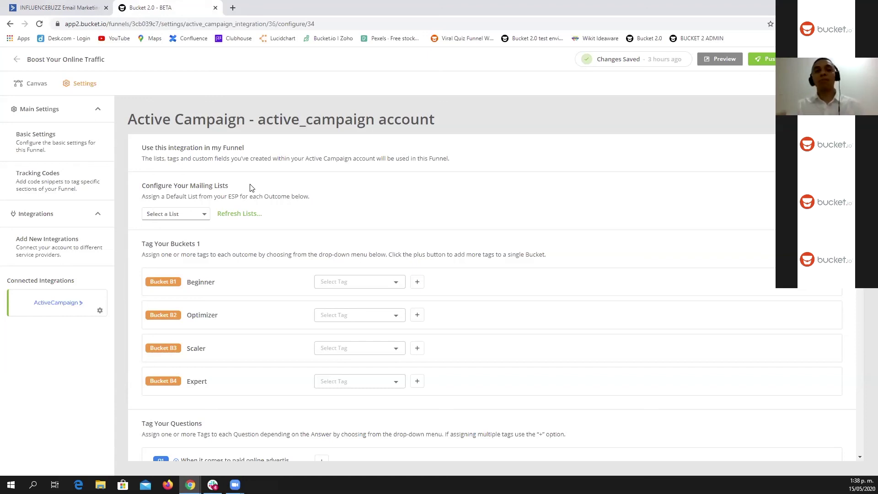
Step: Choose 'Boost Your Online Traffic [bucket 2.0 demo]' as the funnel's ActiveCampaign mailing list
click(205, 218)
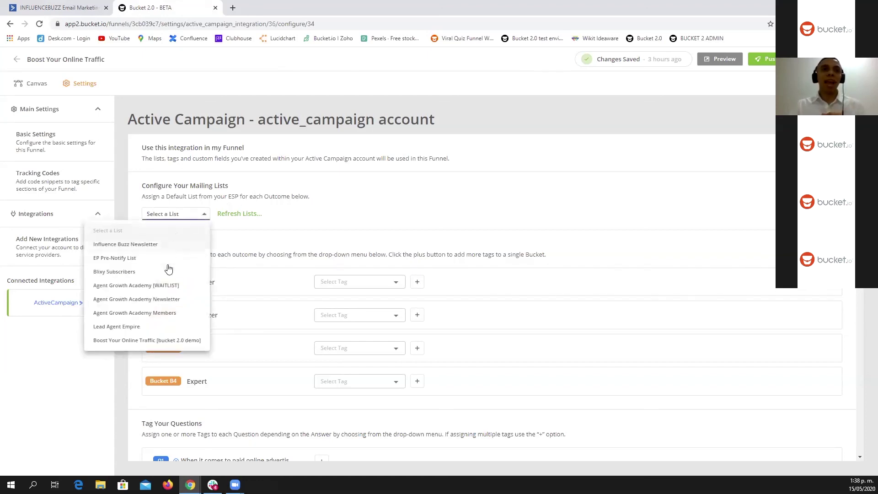
click(145, 341)
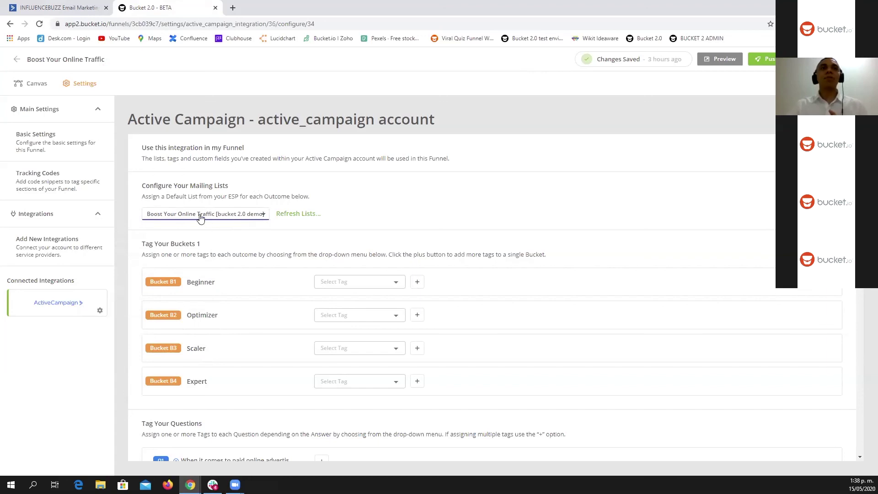
scroll(188, 255, down, 1)
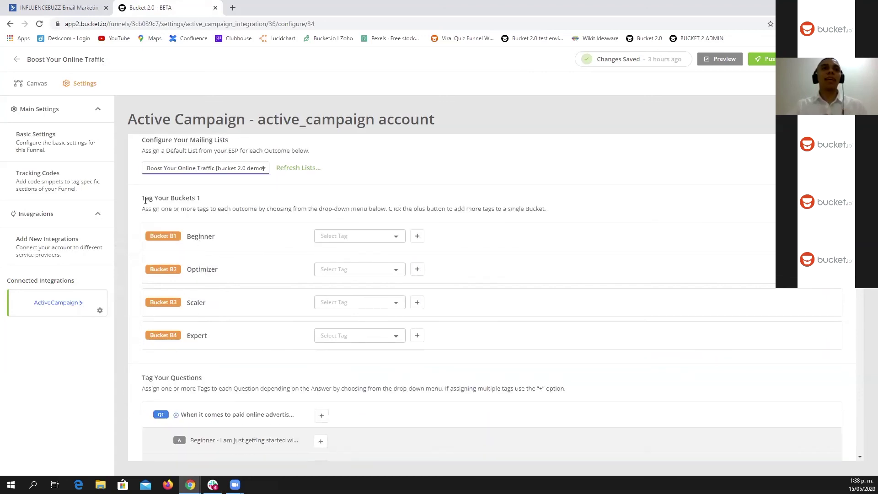
drag(146, 200, 212, 204)
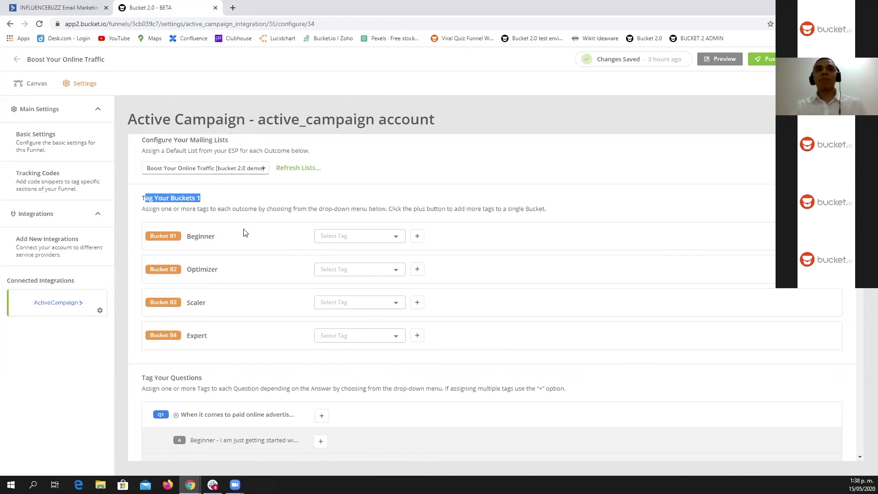
Step: Tag the Beginner and Optimizer buckets with their matching [bucket 2.0 demo] tags
click(397, 237)
click(397, 238)
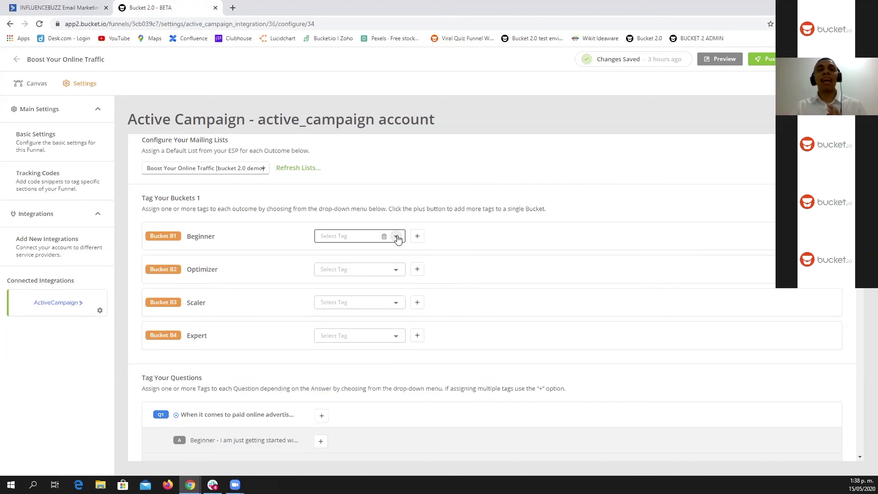
click(357, 236)
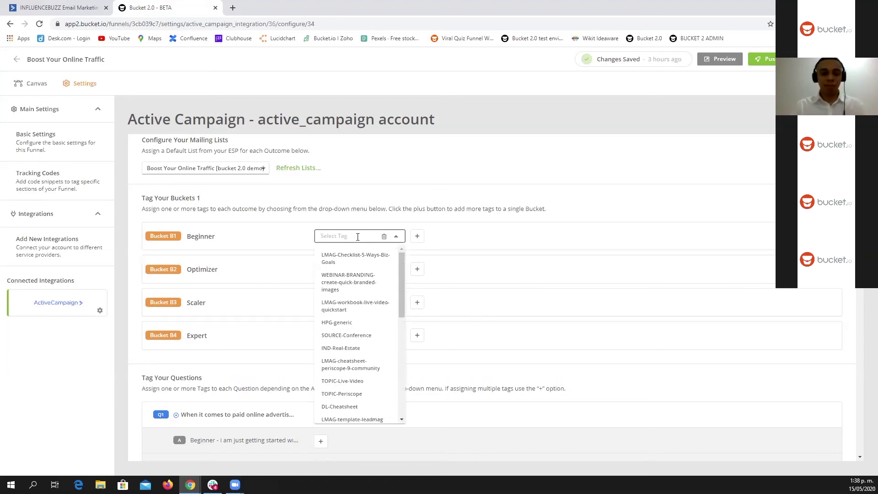
text(beg)
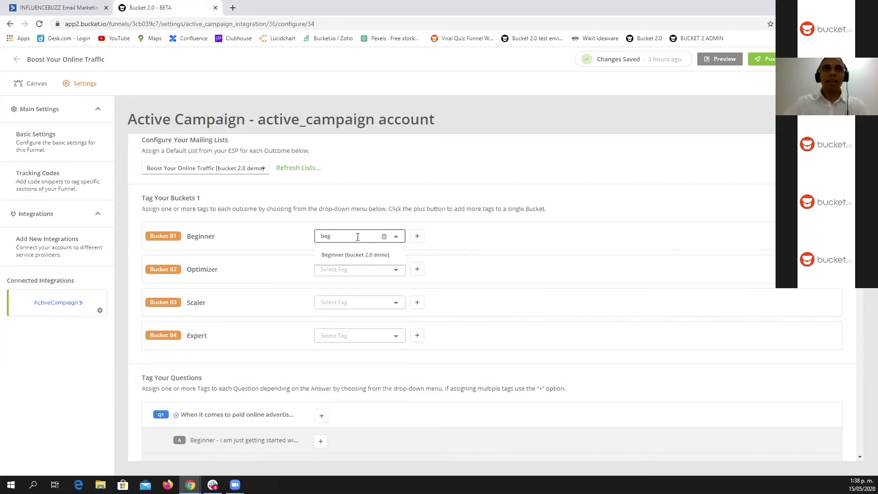
click(359, 255)
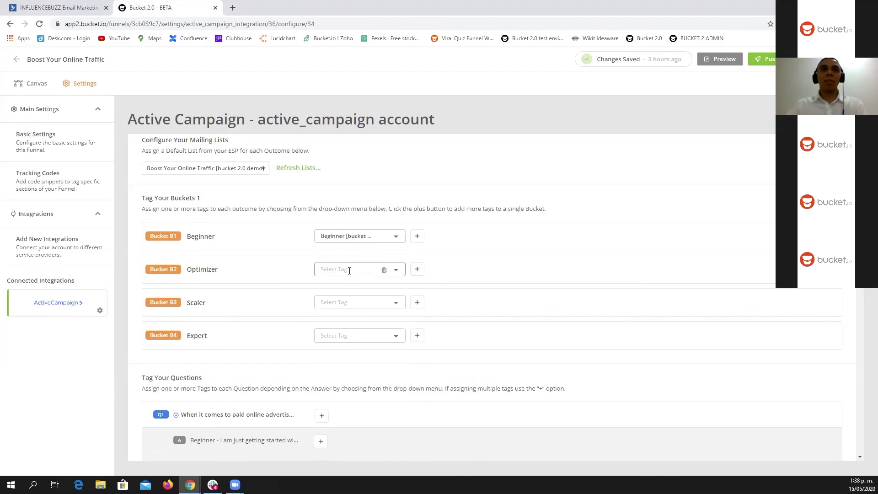
click(349, 270)
text(opt)
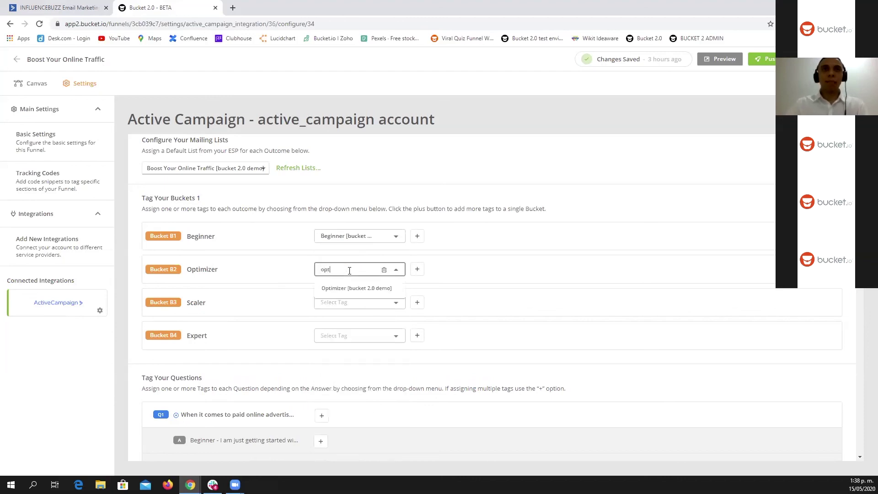
click(356, 289)
Step: Tag the Scaler and Expert buckets with their matching [bucket 2.0 demo] tags
click(357, 303)
text(sca)
click(352, 322)
click(347, 337)
text(exp)
click(356, 355)
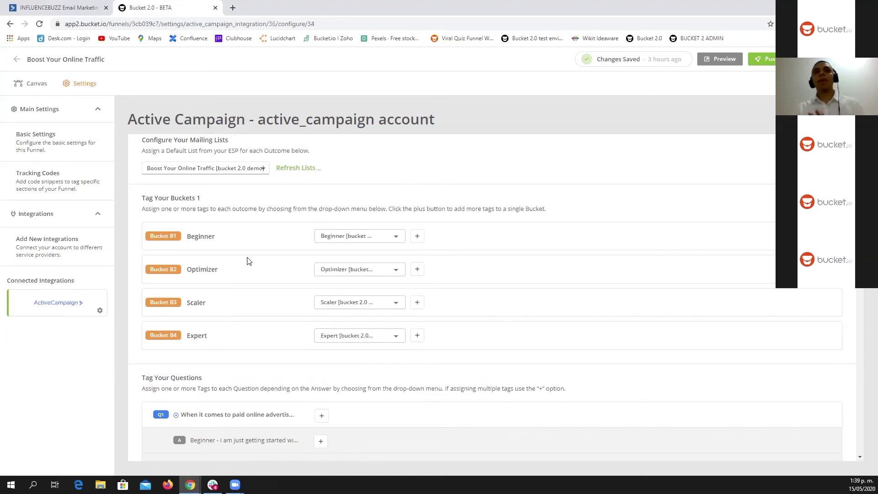
drag(142, 197, 171, 197)
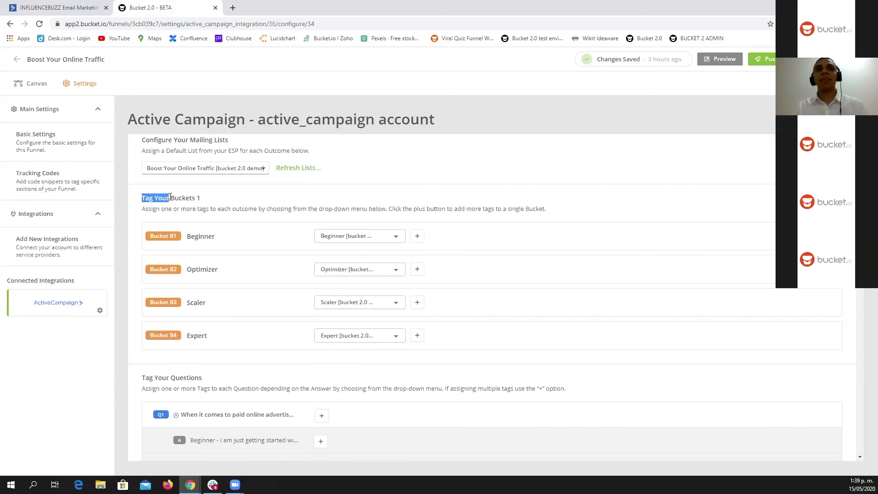
scroll(349, 251, down, 3)
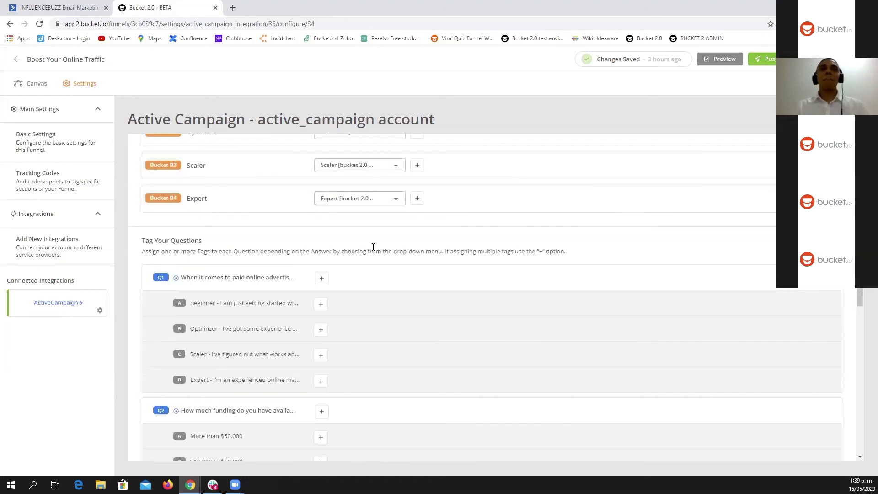
scroll(371, 246, down, 1)
drag(142, 195, 203, 198)
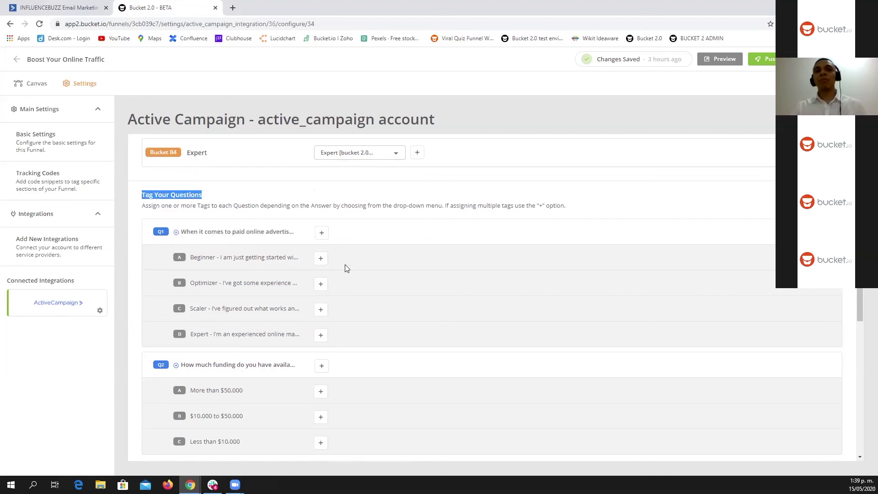
scroll(345, 330, up, 1)
scroll(345, 329, up, 1)
scroll(339, 326, up, 1)
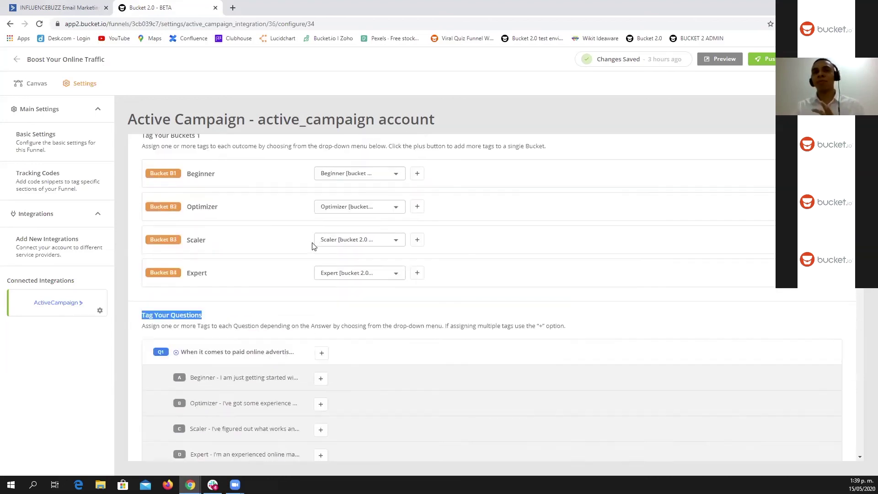
scroll(280, 274, down, 3)
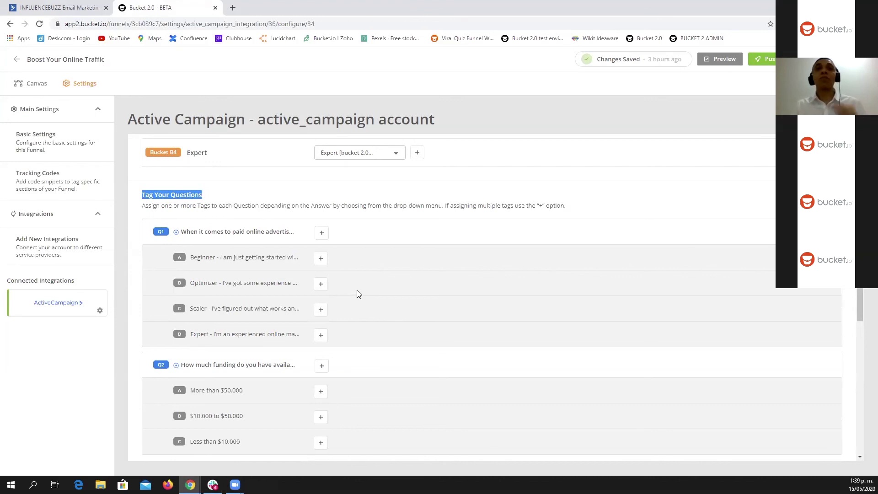
click(323, 234)
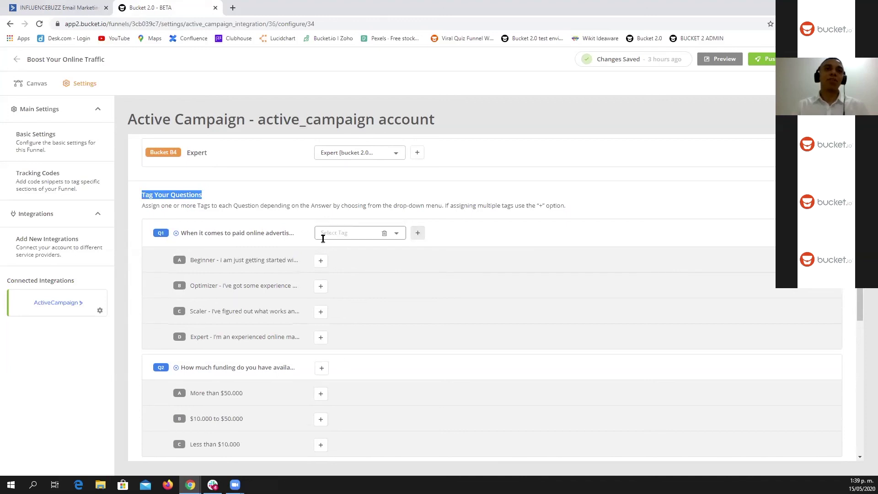
click(322, 260)
click(321, 290)
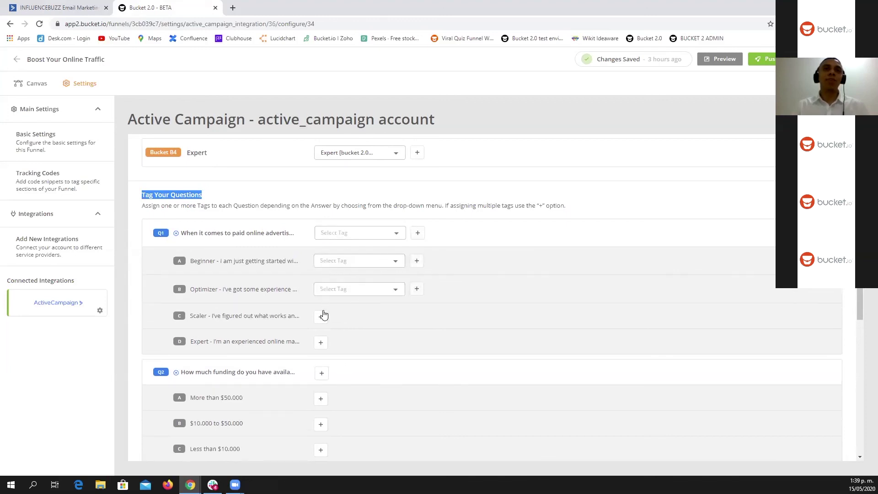
click(321, 316)
click(320, 342)
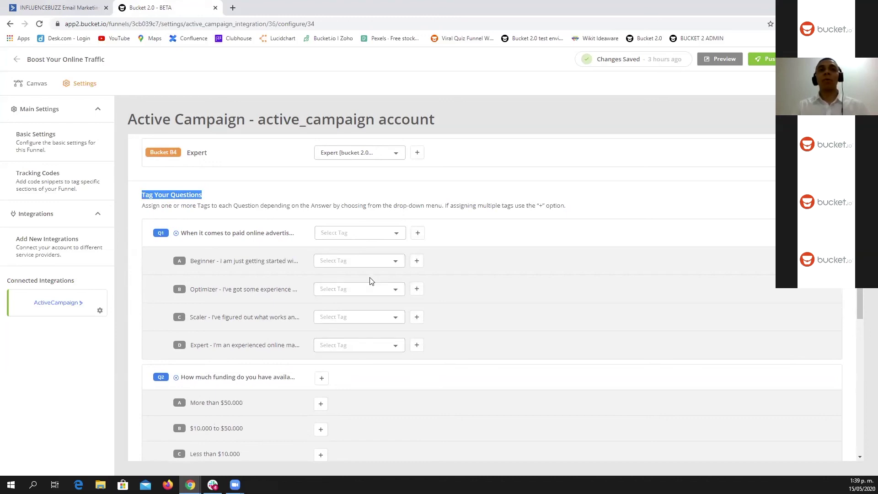
scroll(369, 277, up, 1)
click(393, 280)
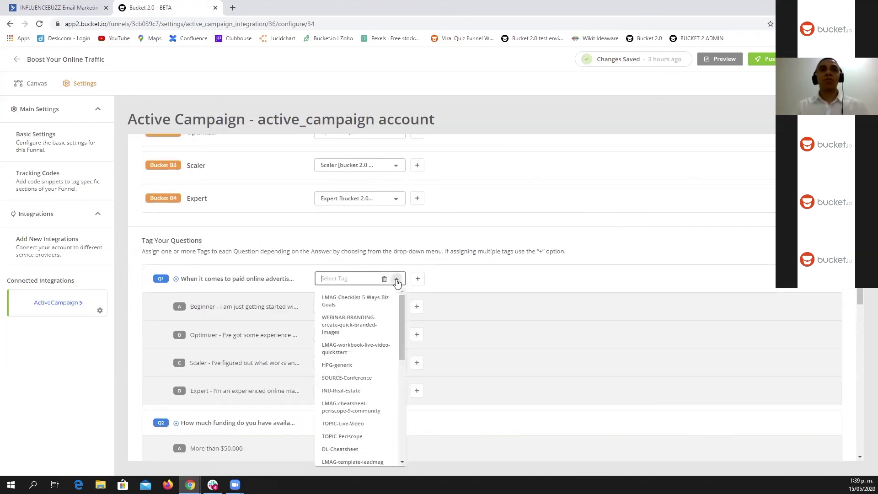
click(356, 278)
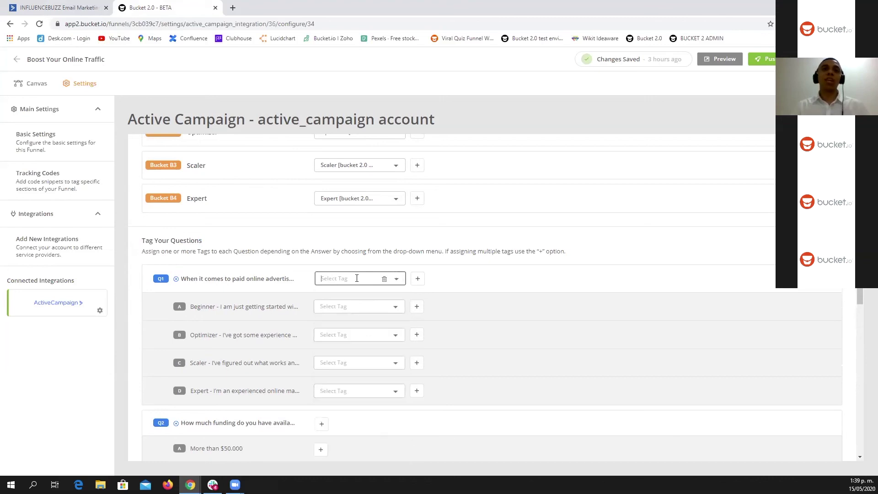
click(384, 279)
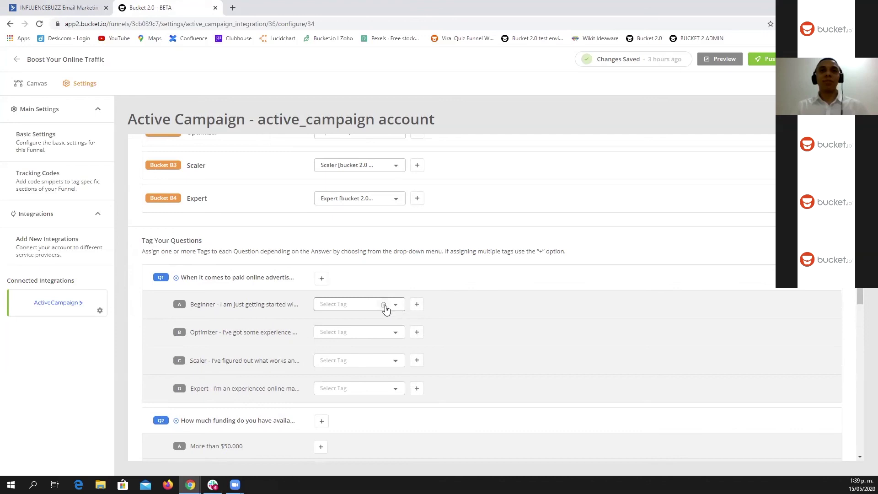
click(384, 304)
click(384, 332)
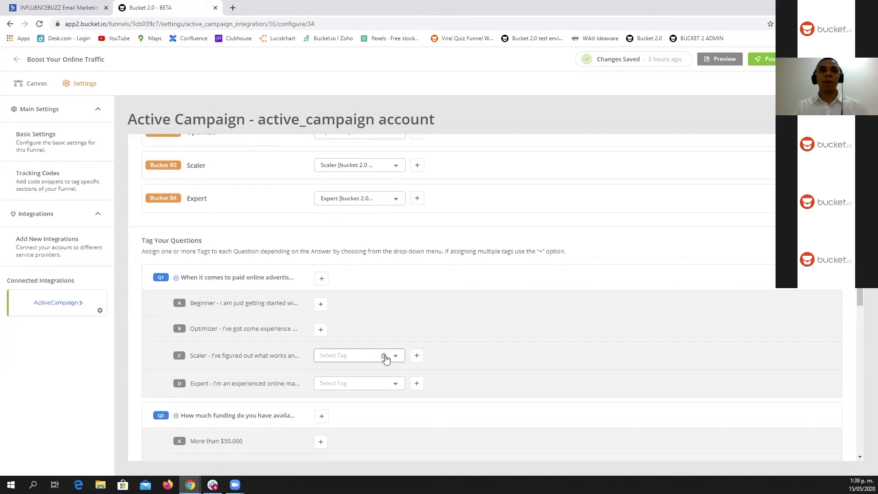
click(388, 360)
click(385, 383)
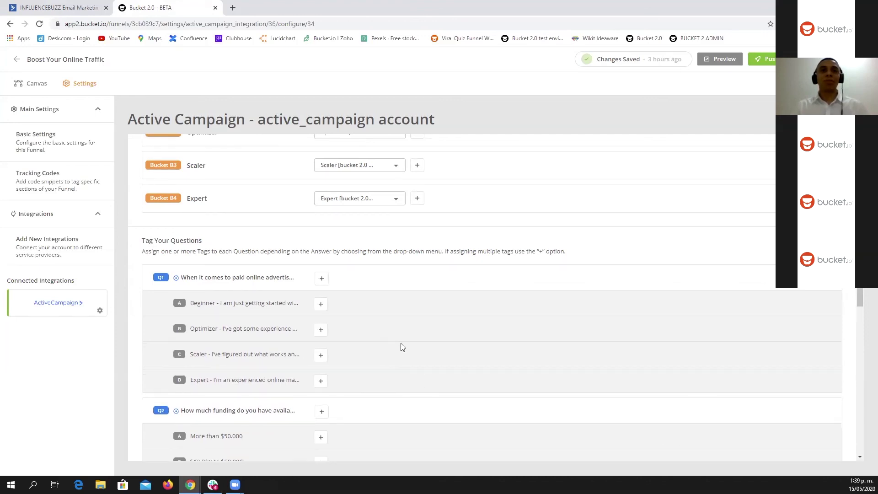
scroll(402, 347, down, 3)
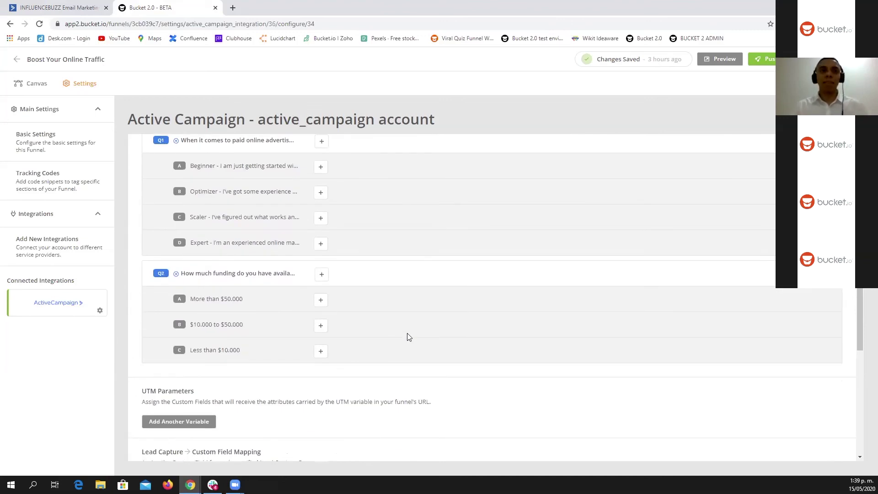
scroll(405, 340, down, 2)
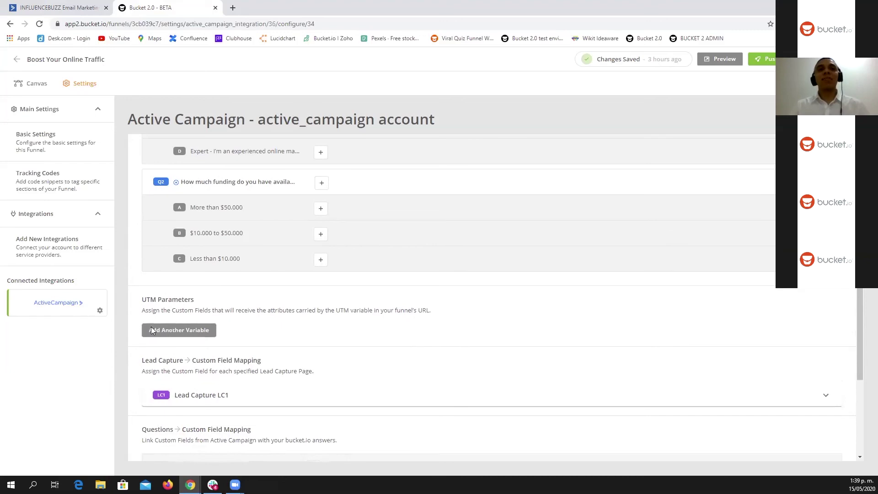
Step: Scroll past the UTM Parameters section to the Lead Capture LC1 Email field mapping
drag(142, 299, 196, 302)
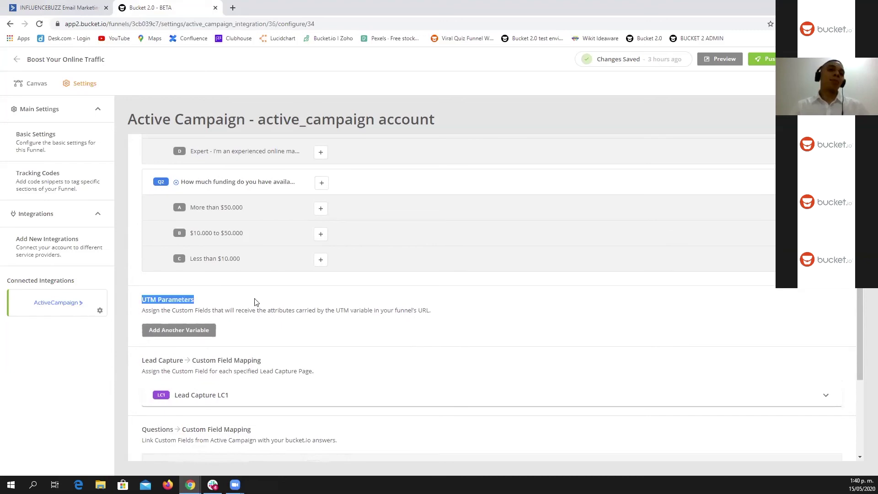
scroll(279, 292, down, 2)
scroll(270, 255, up, 1)
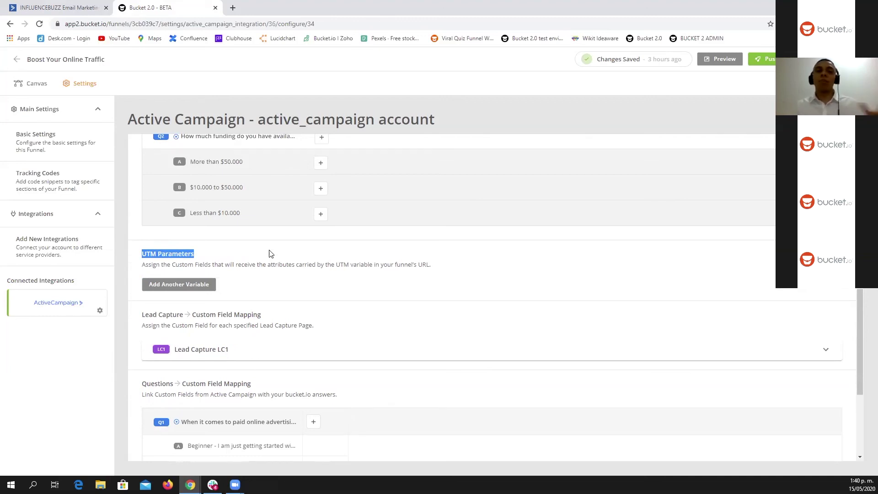
click(217, 252)
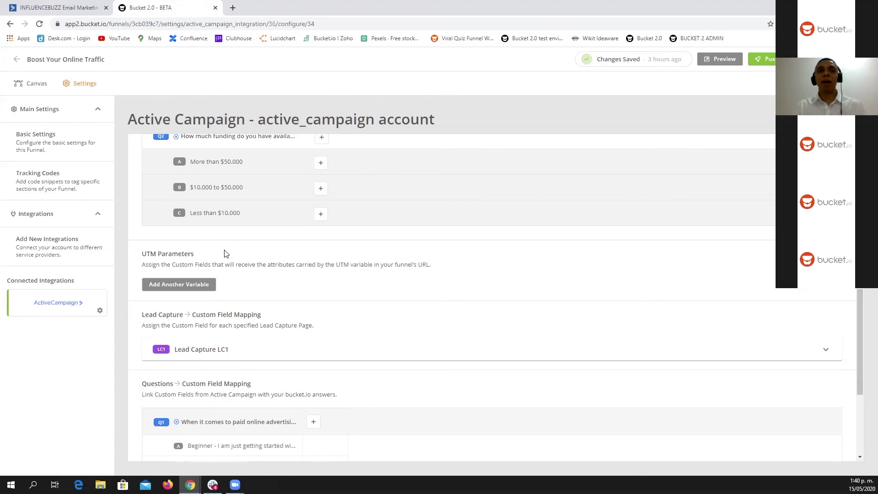
drag(146, 254, 190, 257)
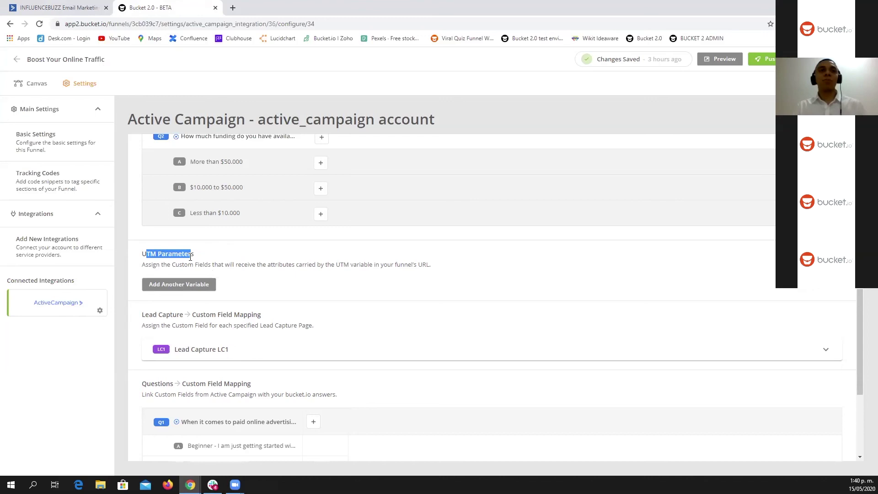
scroll(237, 284, down, 2)
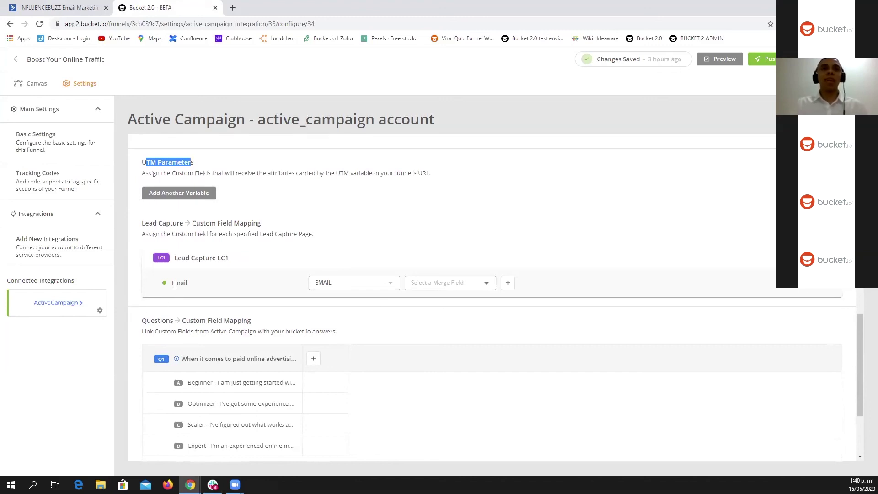
drag(172, 286, 191, 286)
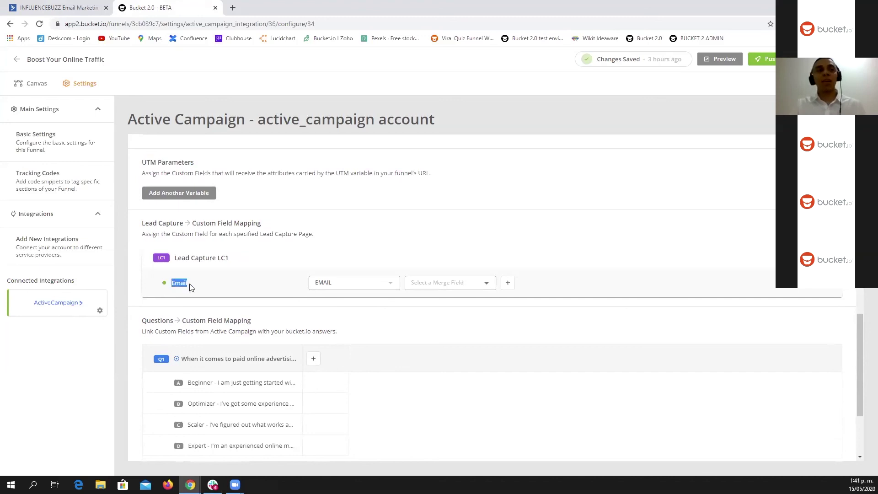
click(231, 288)
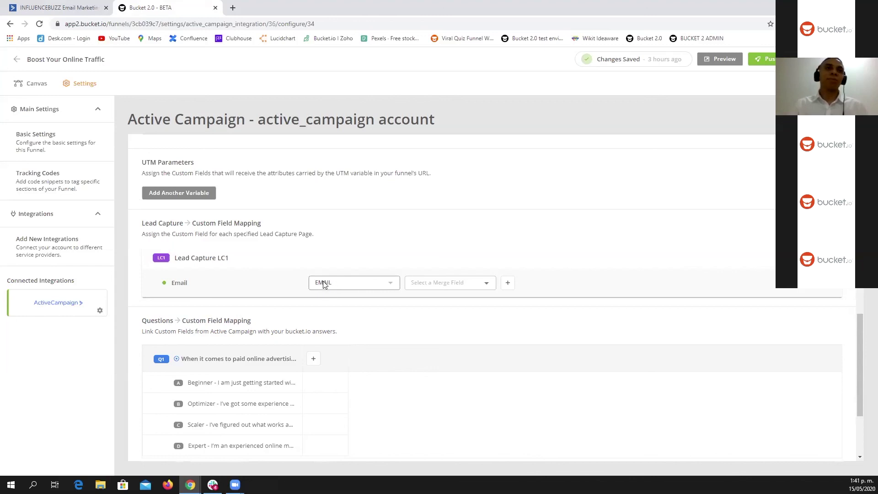
click(488, 283)
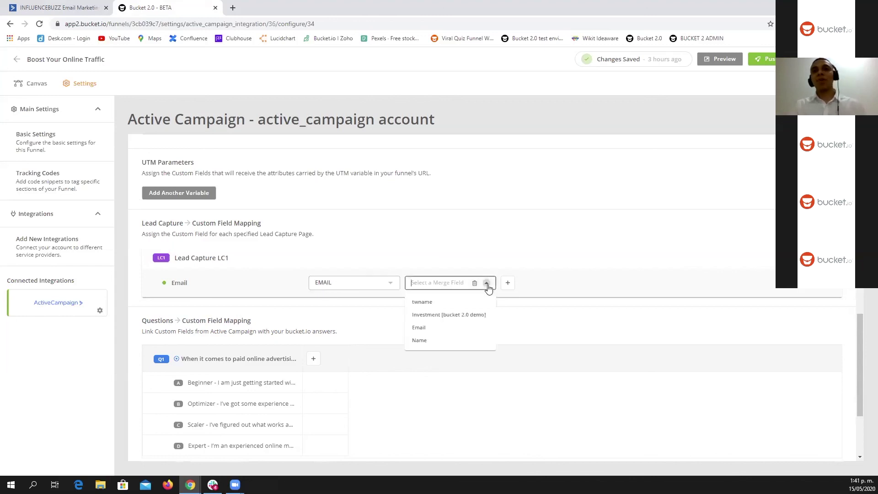
click(433, 329)
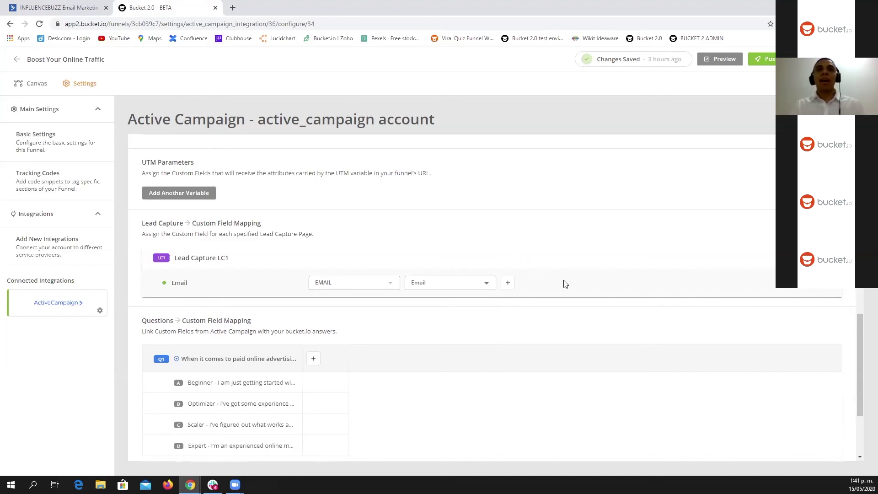
scroll(566, 284, down, 3)
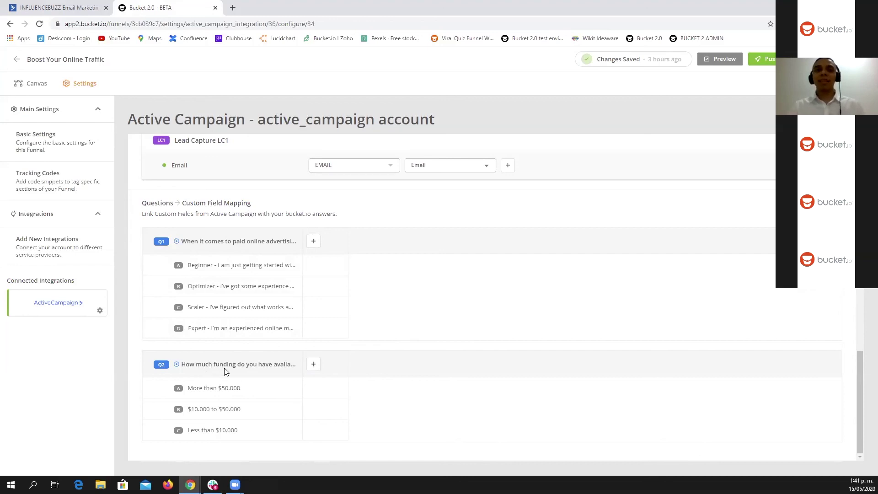
Step: Map Q2 to Investment [bucket 2.0 demo] and give answer A the value 'More than $50.000'
click(315, 367)
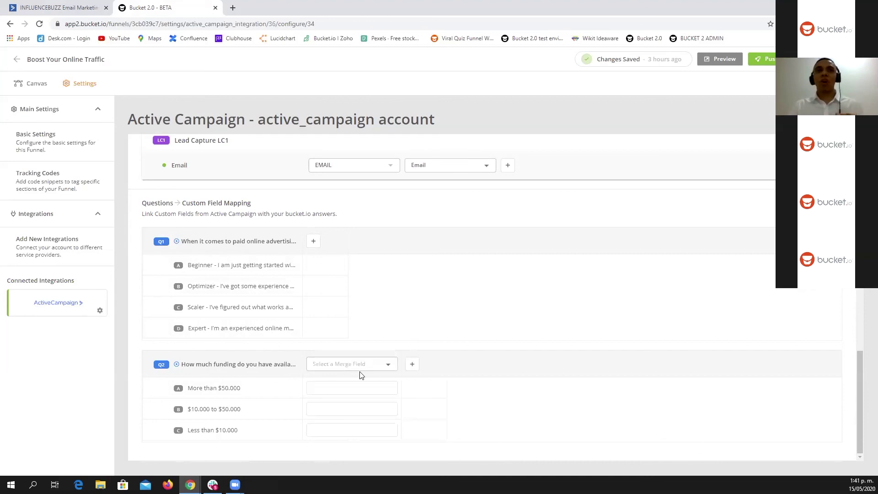
click(389, 365)
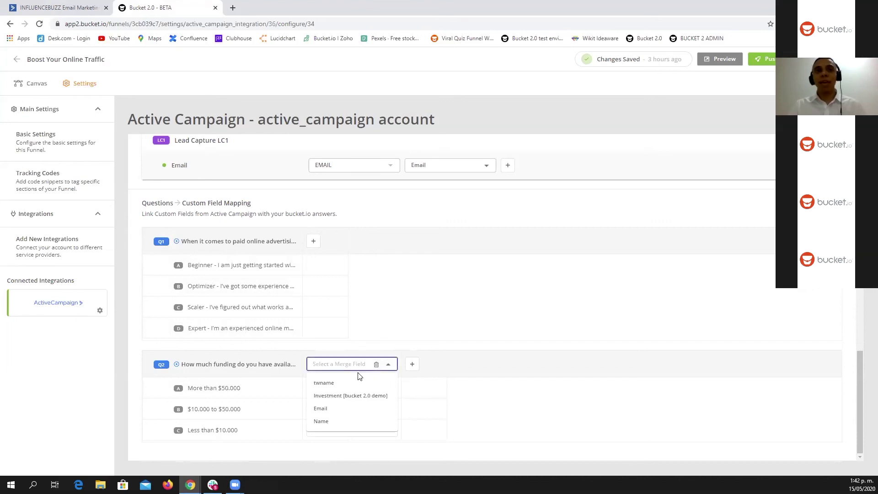
click(337, 396)
drag(248, 390, 187, 389)
key(ctrl+c)
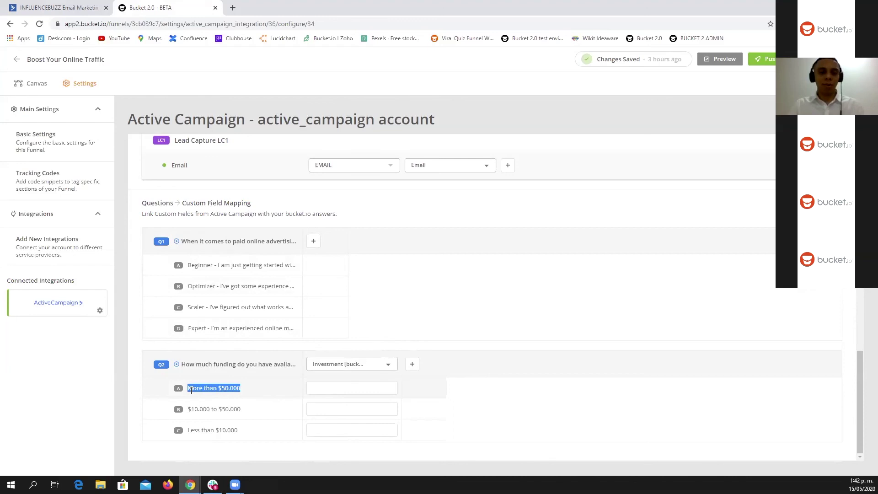
click(352, 388)
key(ctrl+v)
Step: Set answers B and C to '$10.000 to $50.000' and 'Less than $10.000'
drag(246, 409, 191, 410)
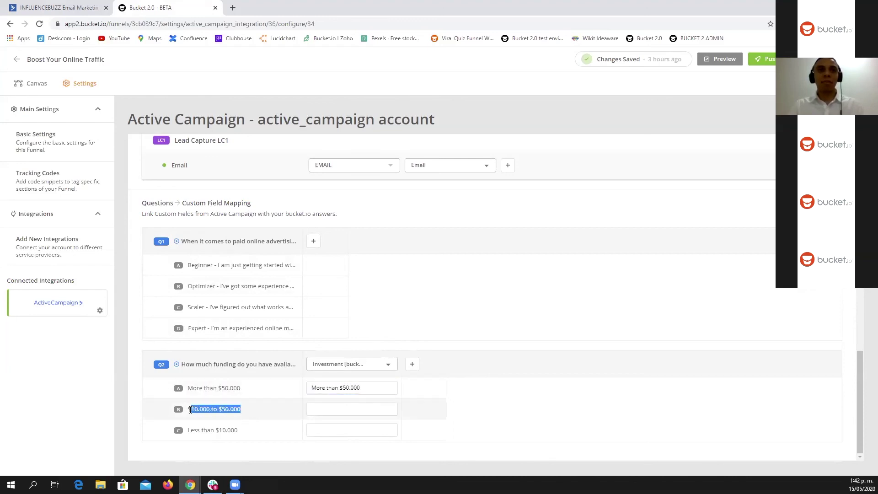
click(356, 411)
text($10.000 to $50.000)
drag(242, 431, 187, 433)
key(ctrl+c)
click(348, 432)
key(ctrl+v)
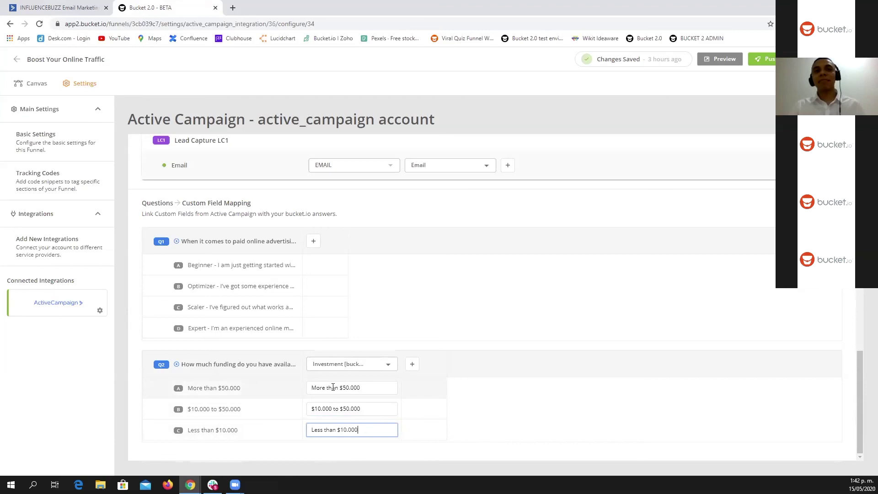
click(377, 409)
click(373, 387)
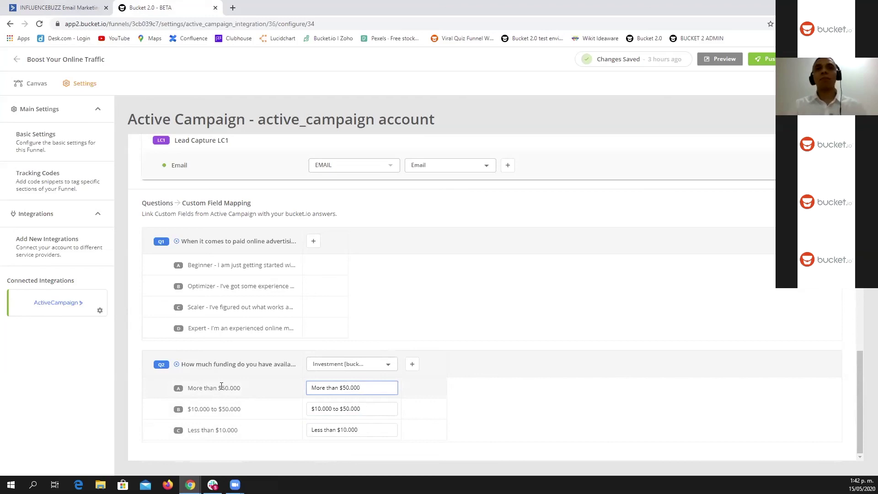
click(575, 413)
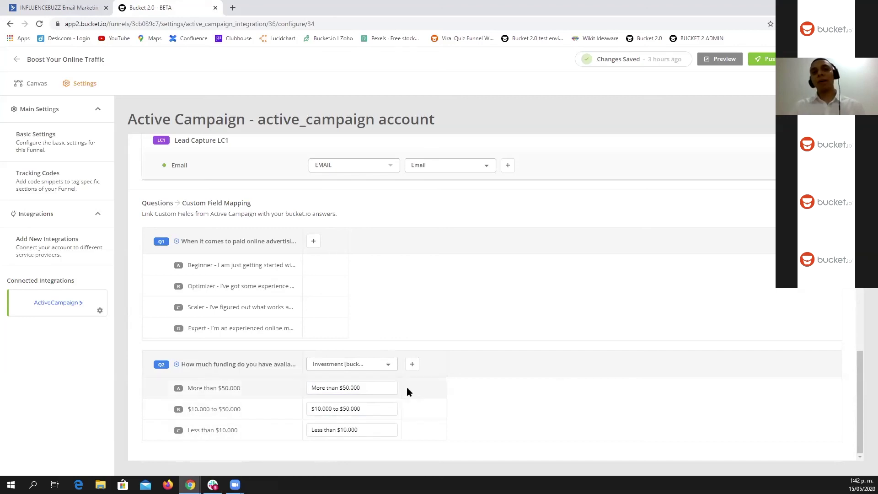
scroll(510, 407, up, 3)
scroll(511, 407, up, 8)
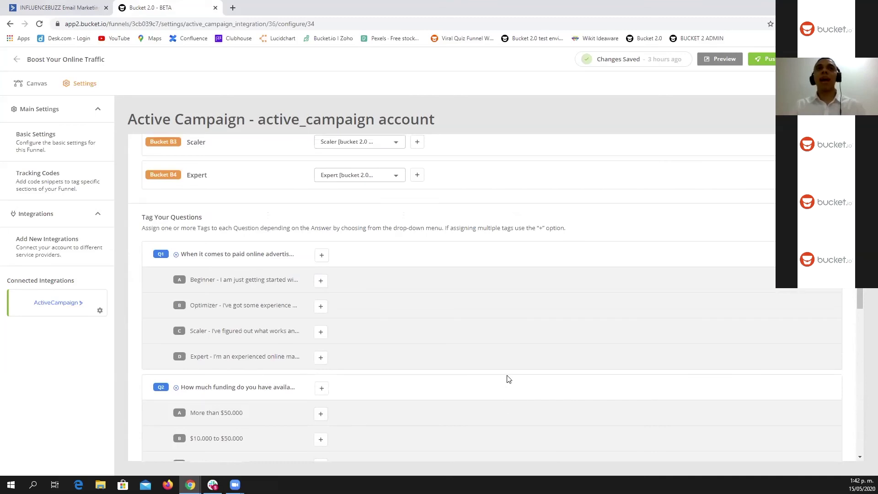
scroll(508, 379, up, 5)
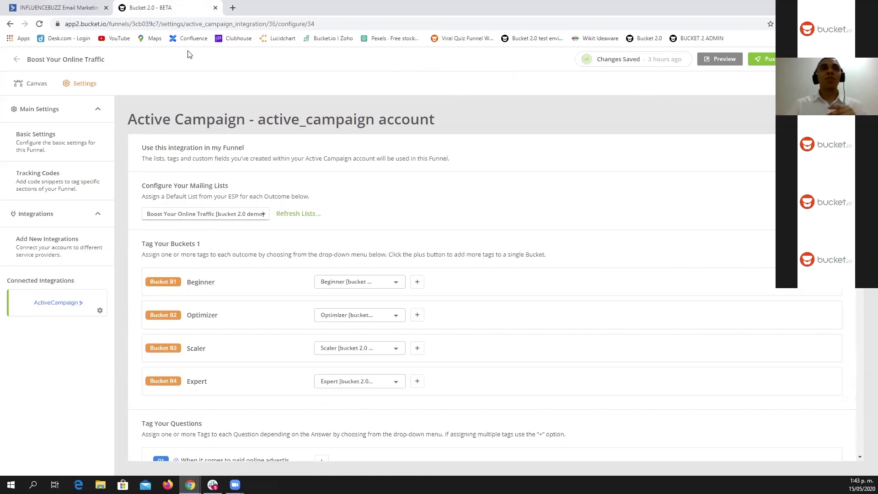
Step: Copy the active funnel's public link and load it in a new browser tab
click(37, 84)
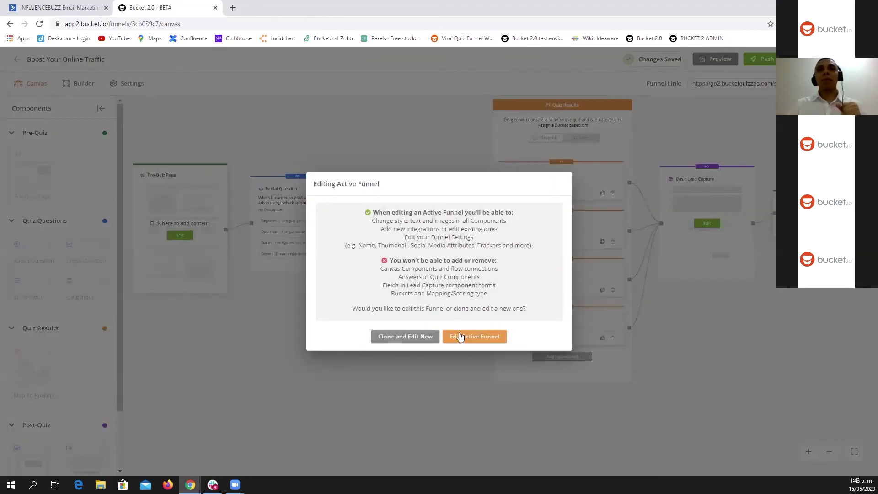
click(463, 337)
drag(647, 84, 680, 84)
key(ctrl+c)
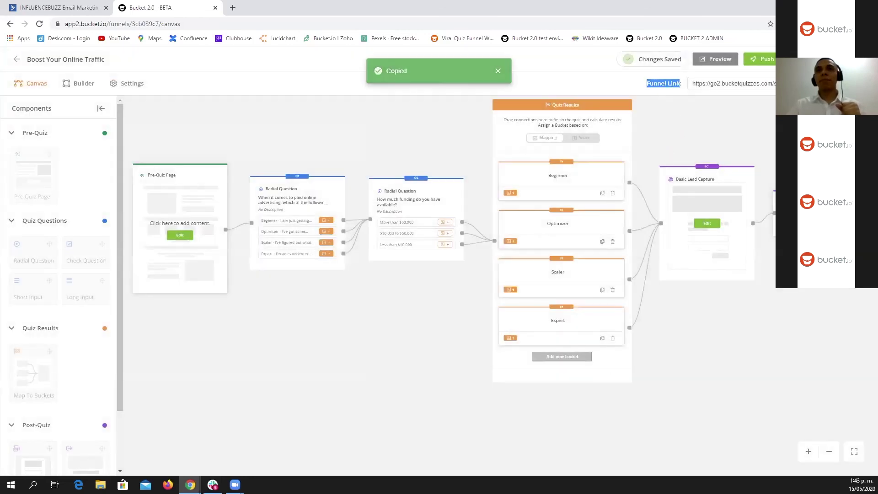
click(234, 8)
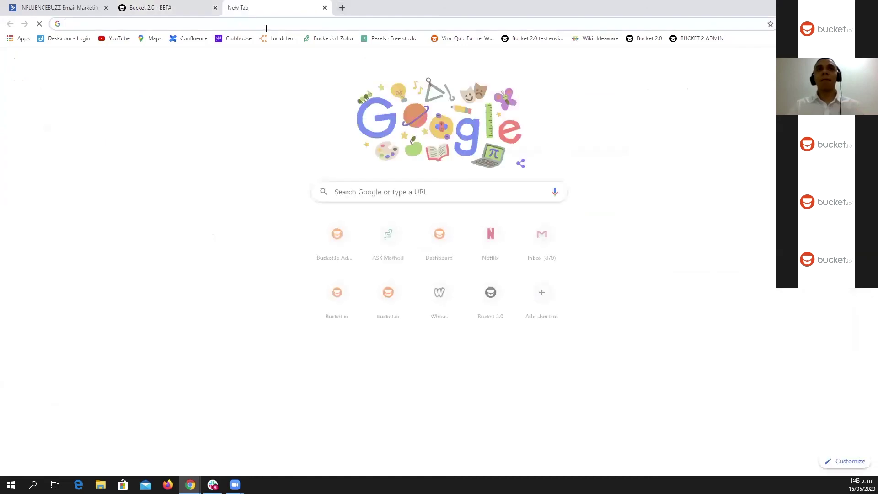
click(265, 24)
key(ctrl+v)
key(Return)
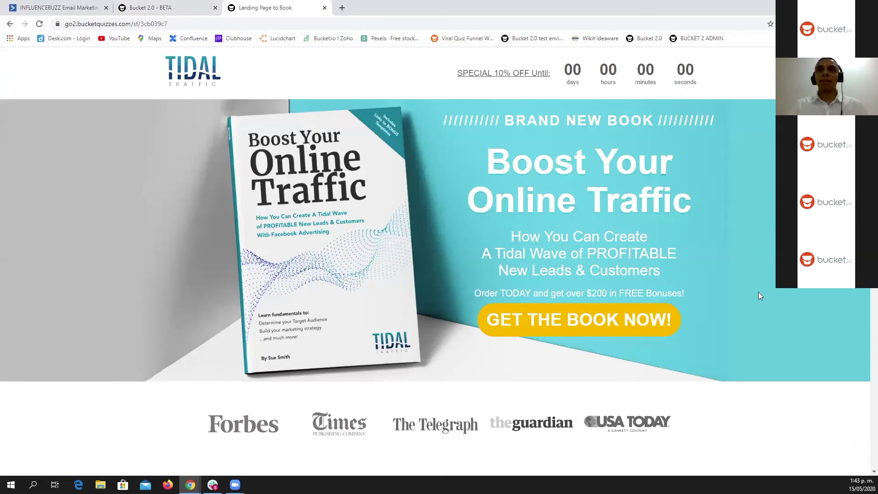
Step: Take the quiz answering Optimizer and $10.000 to $50.000, then submit a test email address
click(593, 323)
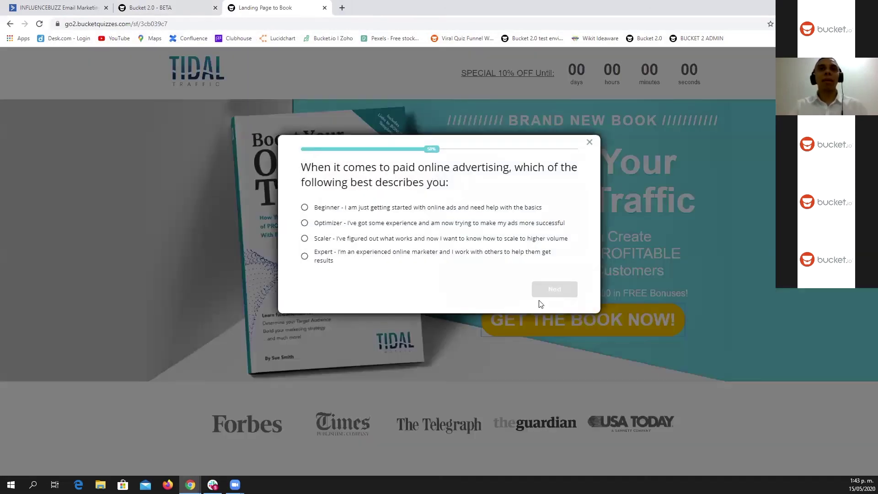
click(334, 223)
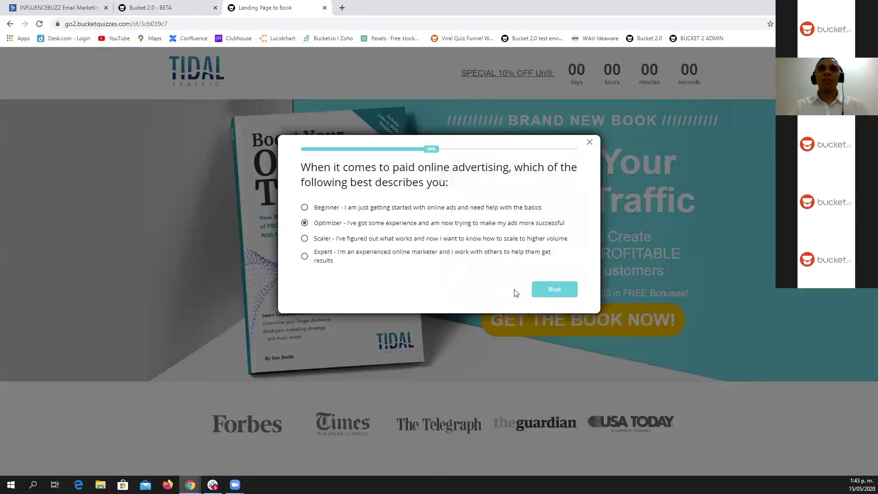
click(559, 290)
click(334, 202)
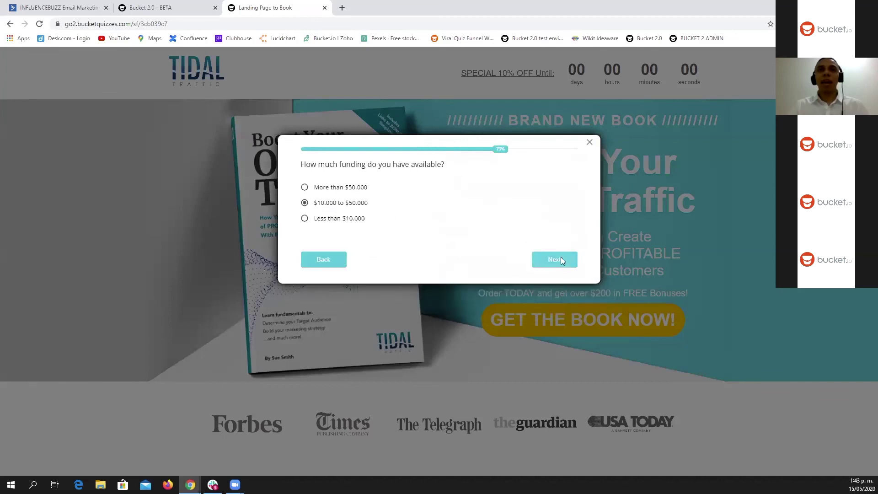
click(561, 257)
click(521, 249)
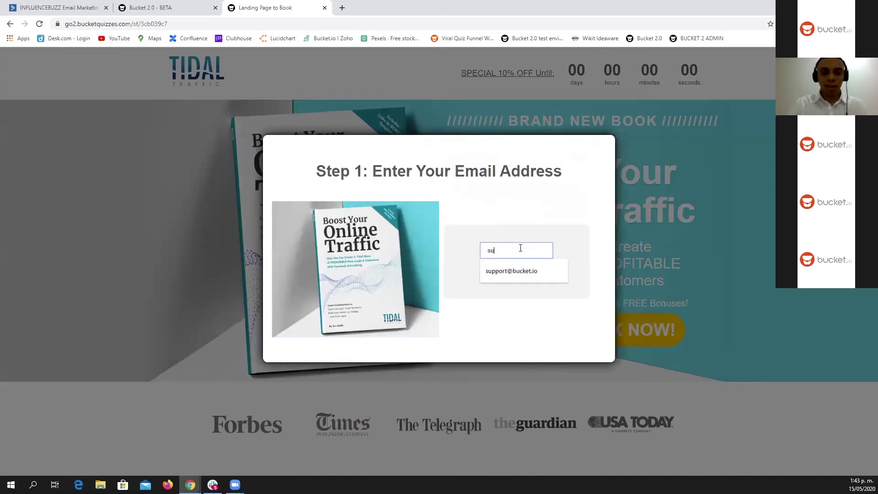
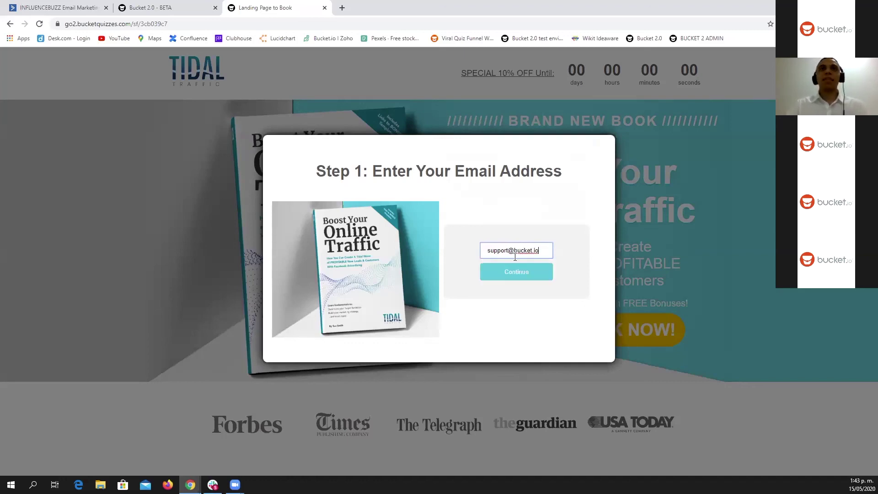
click(520, 273)
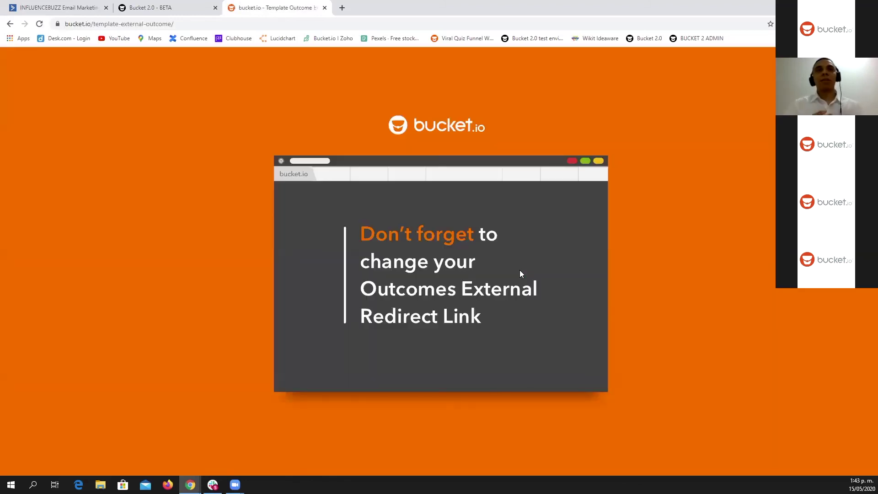
click(184, 12)
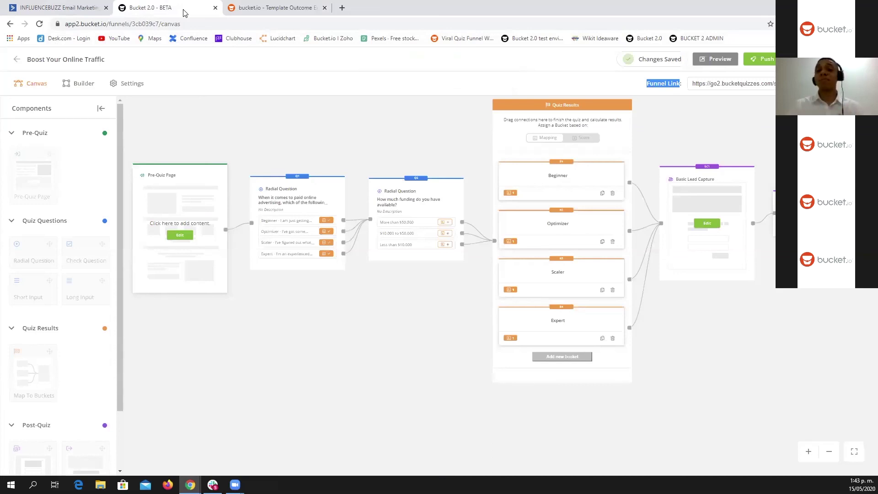
Step: Switch to ActiveCampaign and open its Overview dashboard showing 321 contacts
click(86, 9)
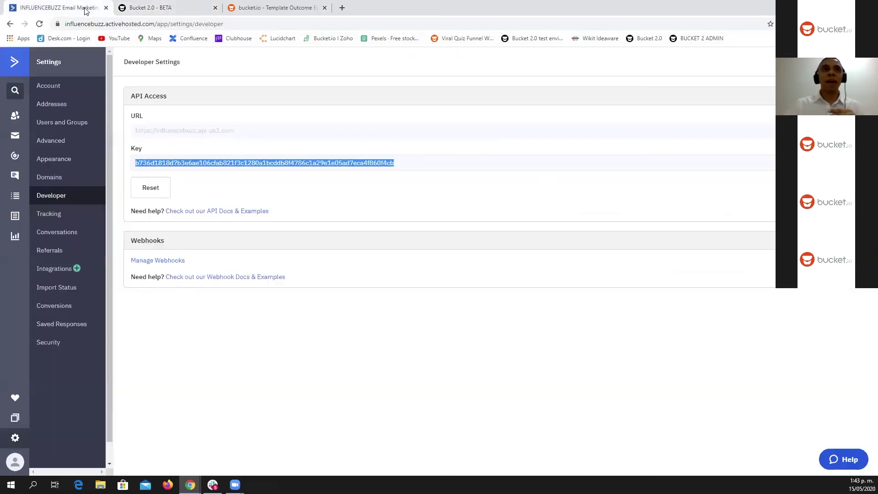
click(15, 66)
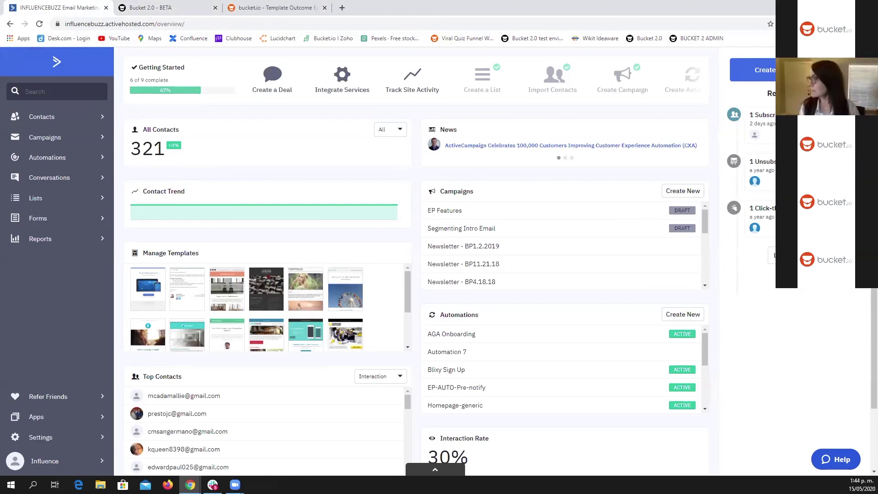
key(alt+Tab)
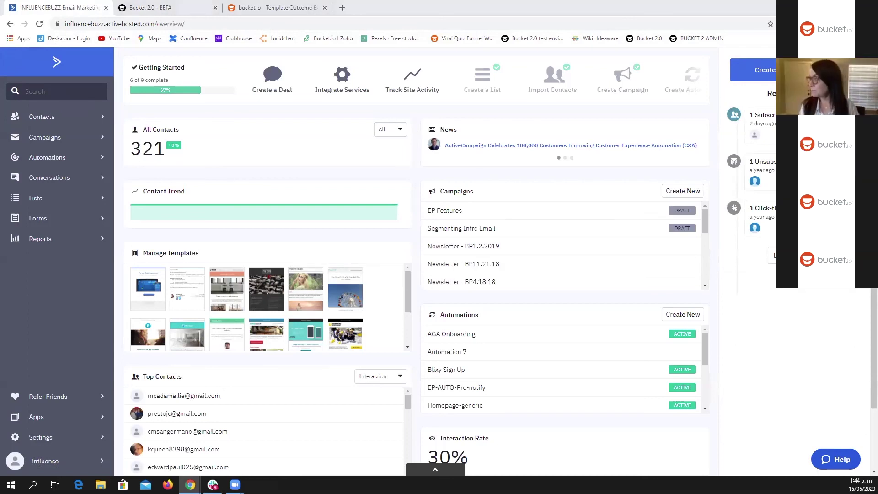
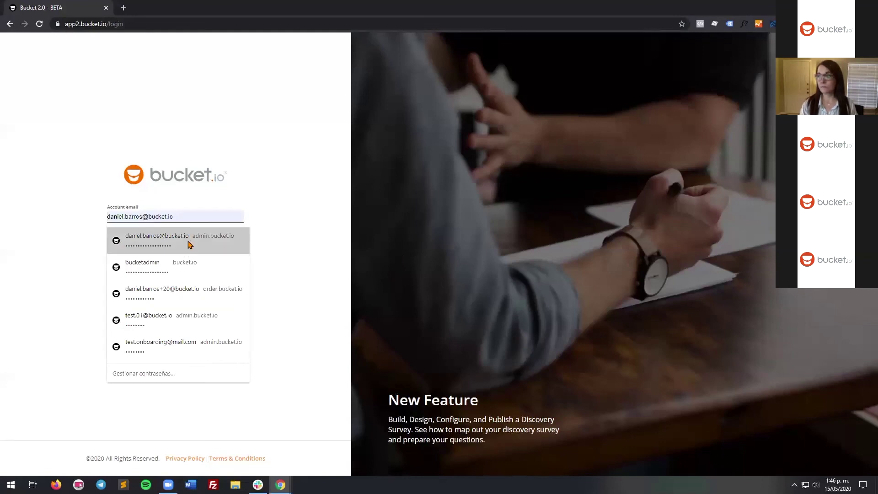
Step: Log in to Bucket.io with the saved account, re-entering its password
click(189, 244)
double_click(181, 250)
text(••••••••)
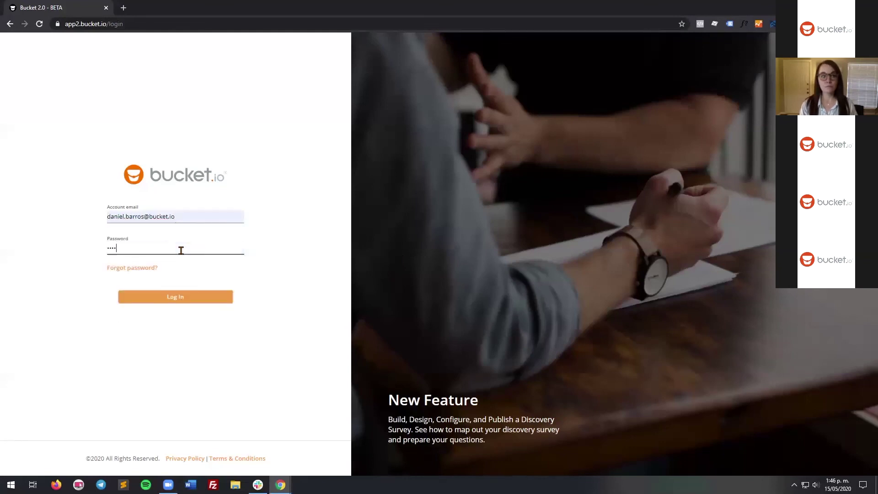
key(Return)
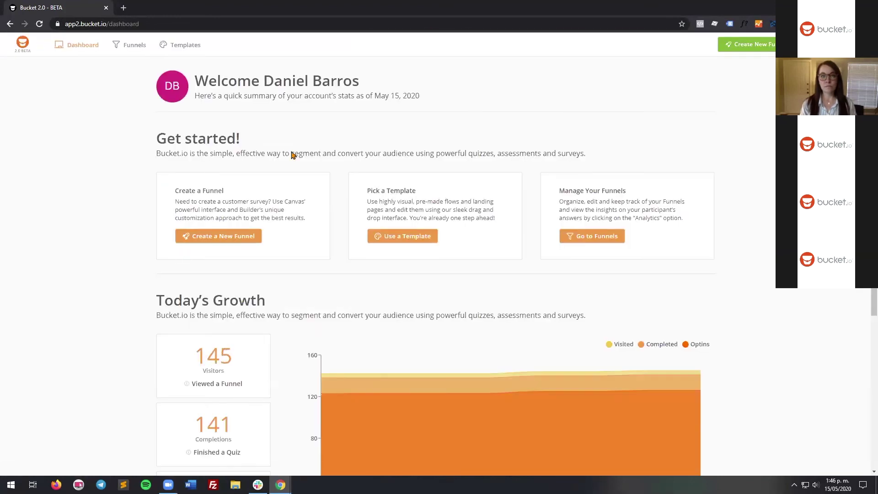
Step: Preview the free quiz template from Templates and open the copy's Pre-Quiz page for editing
click(185, 45)
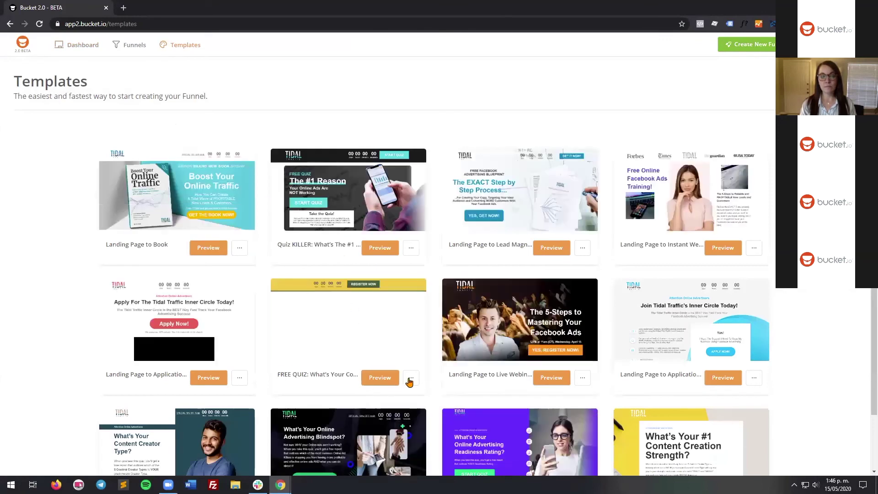
click(388, 378)
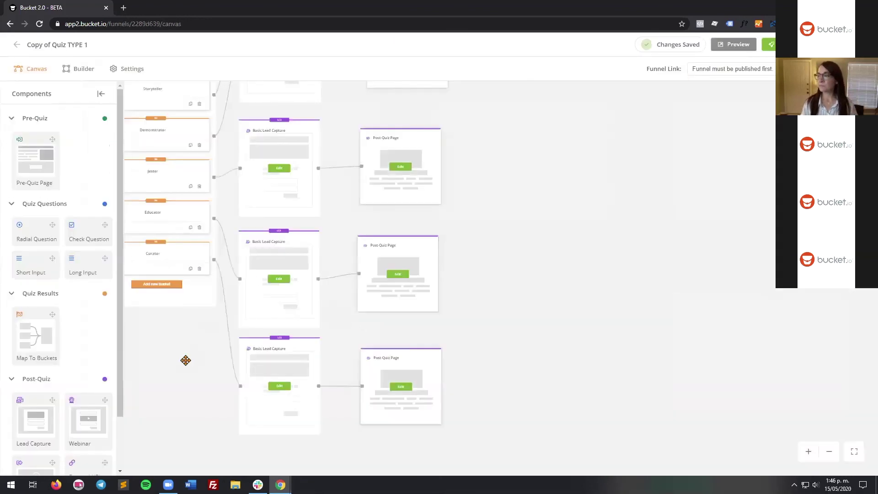
drag(186, 359, 460, 332)
scroll(373, 317, up, 3)
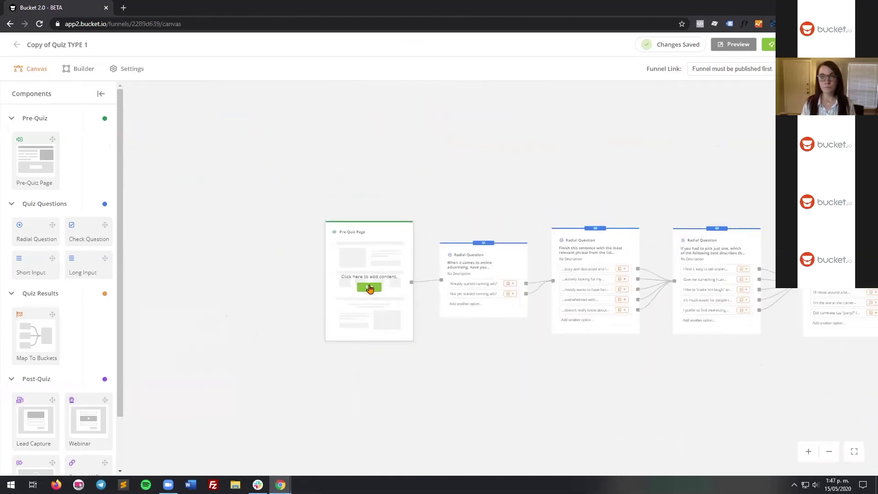
click(370, 287)
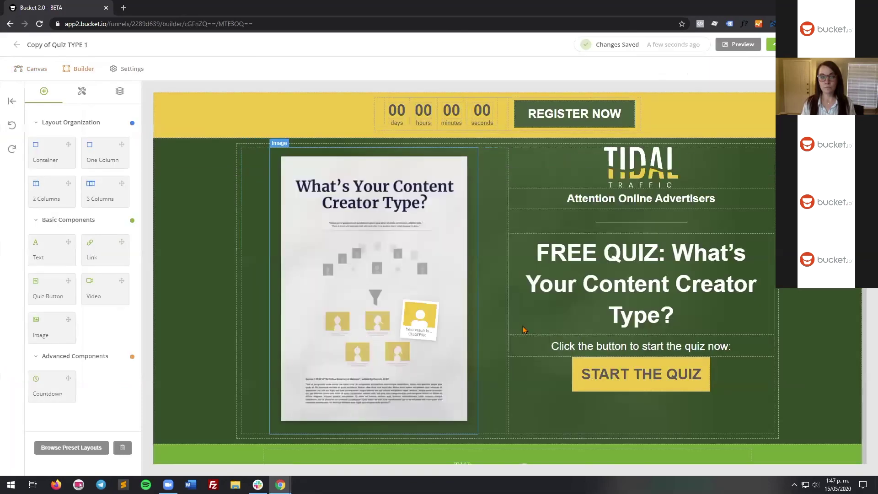
Step: Change the footer link text 'About US' to 'About test' and open its Settings panel
scroll(515, 342, down, 15)
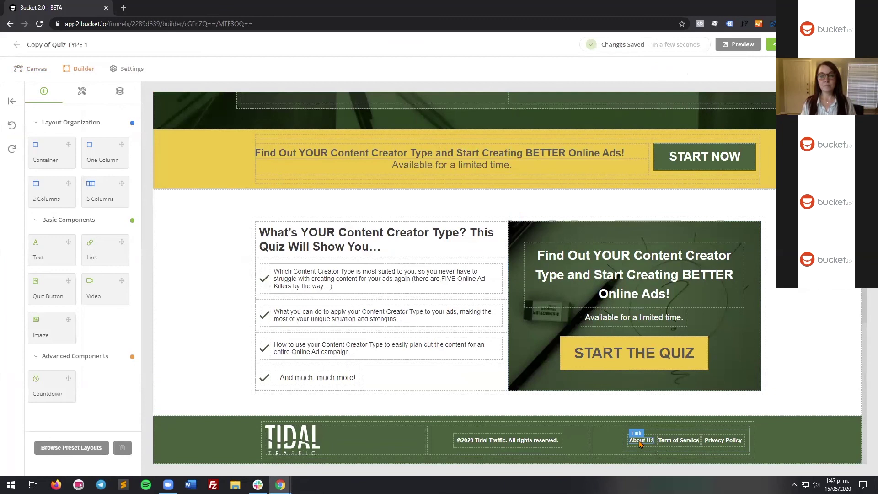
click(639, 441)
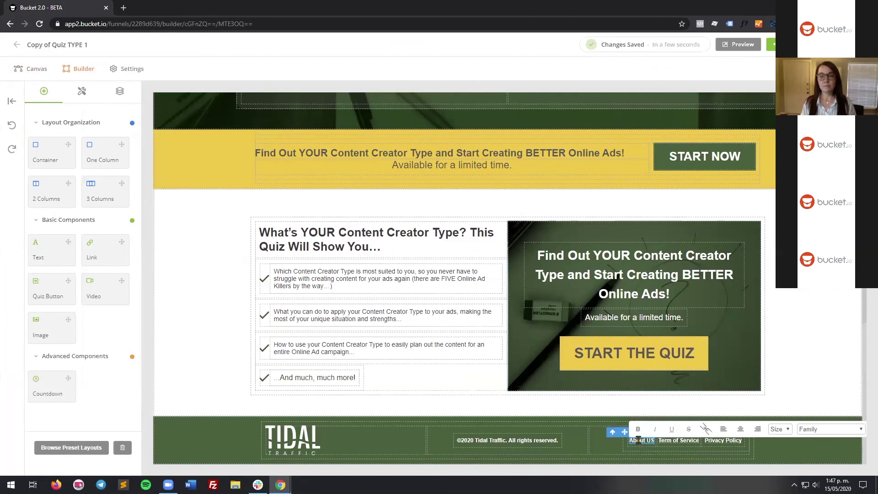
double_click(638, 441)
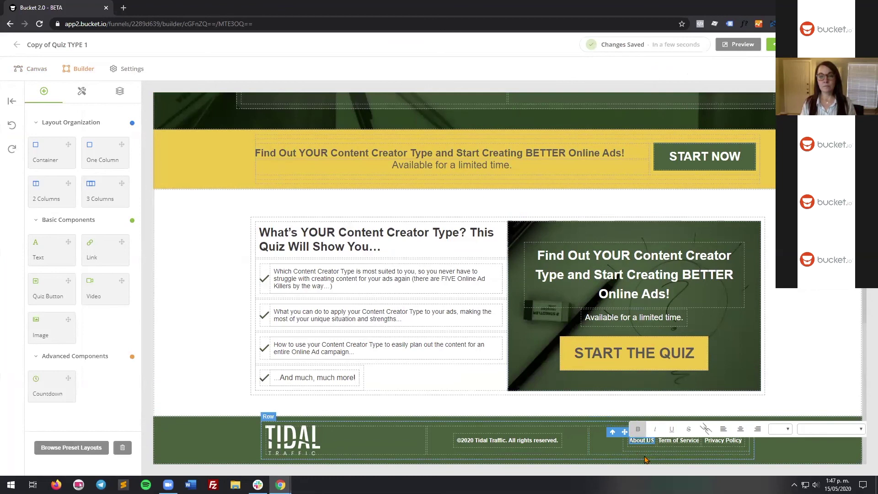
text(test)
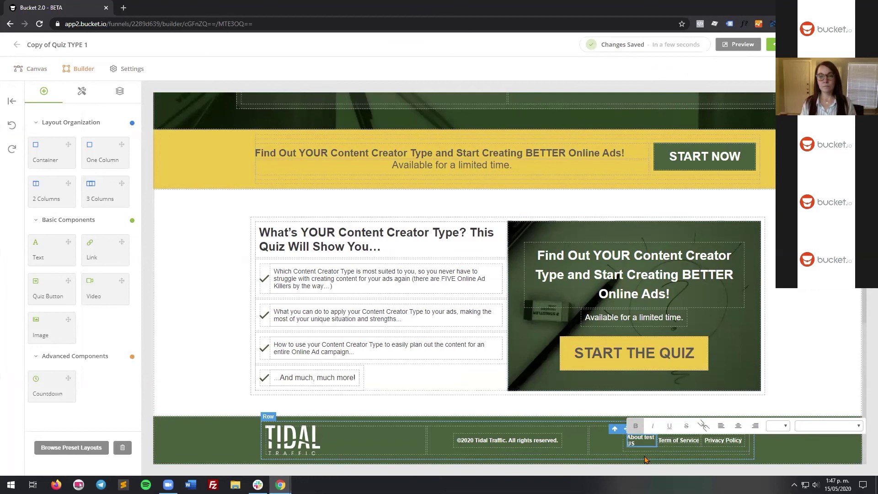
drag(635, 444, 624, 443)
key(BackSpace)
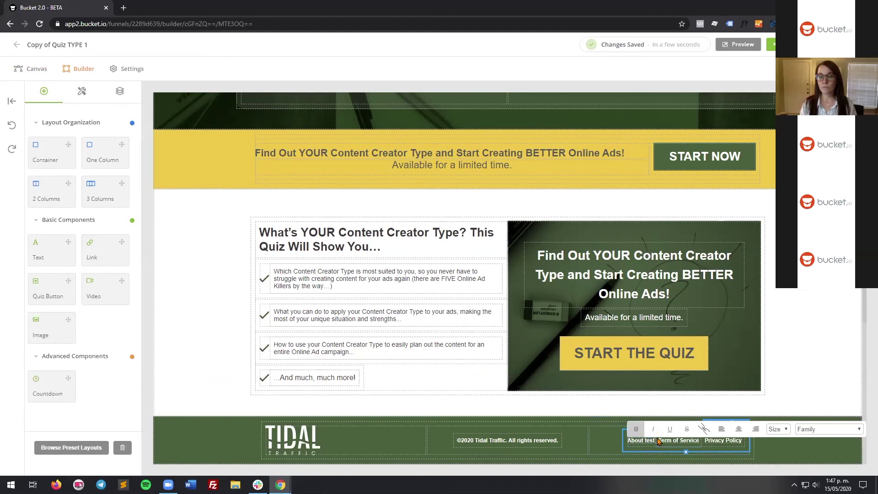
click(650, 442)
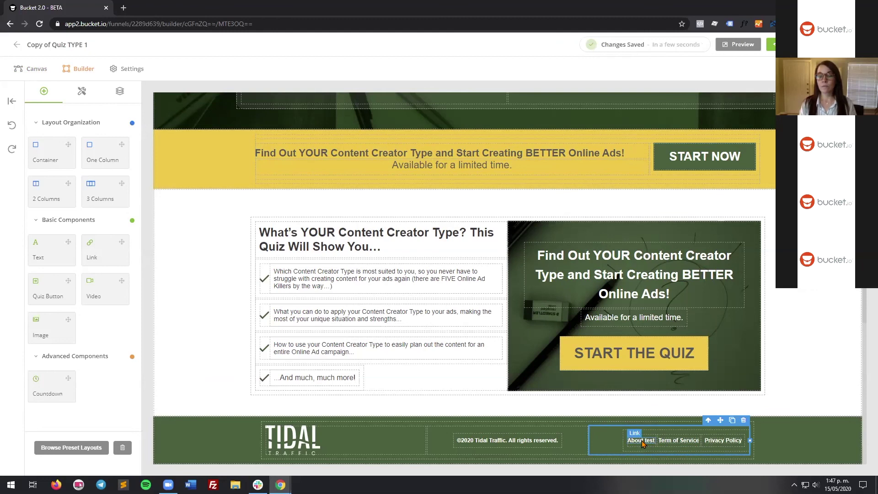
click(641, 442)
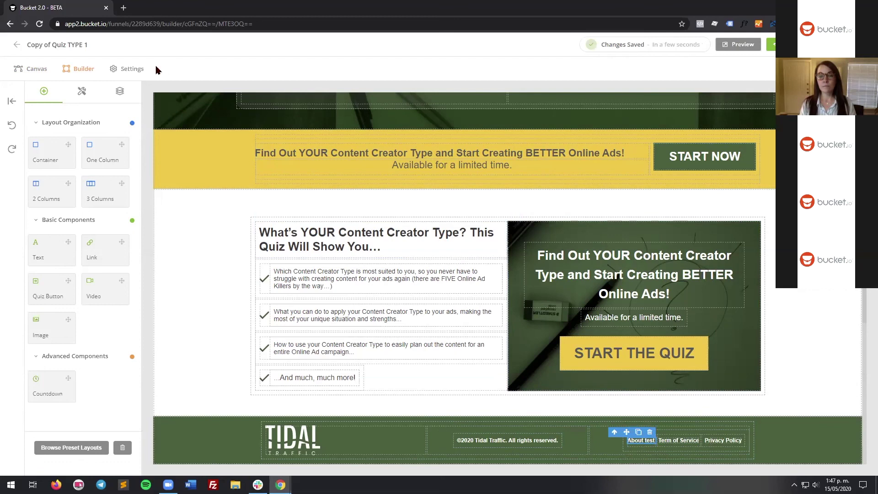
click(82, 92)
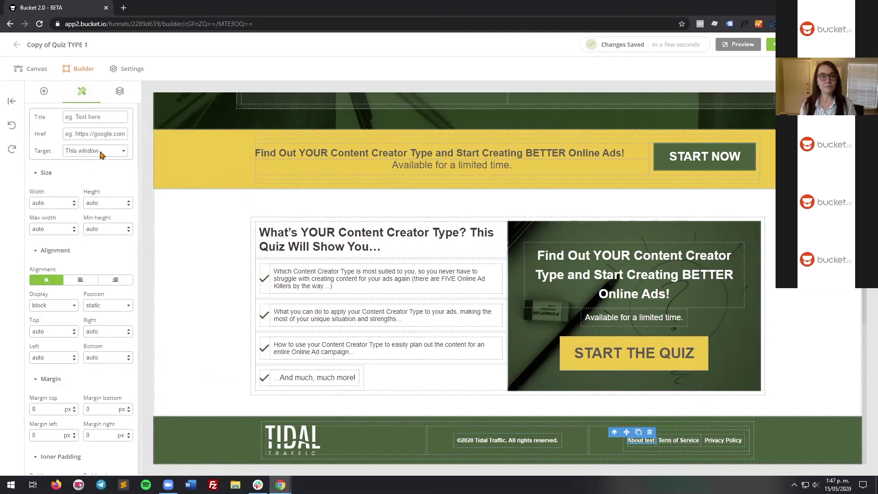
Step: Dismiss the link-target choices and select the countdown timer to view its Start and End settings
click(102, 156)
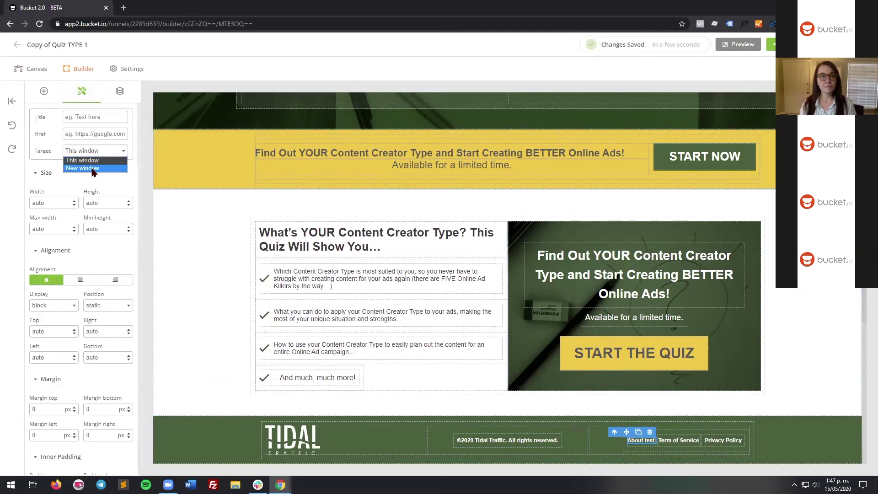
click(241, 158)
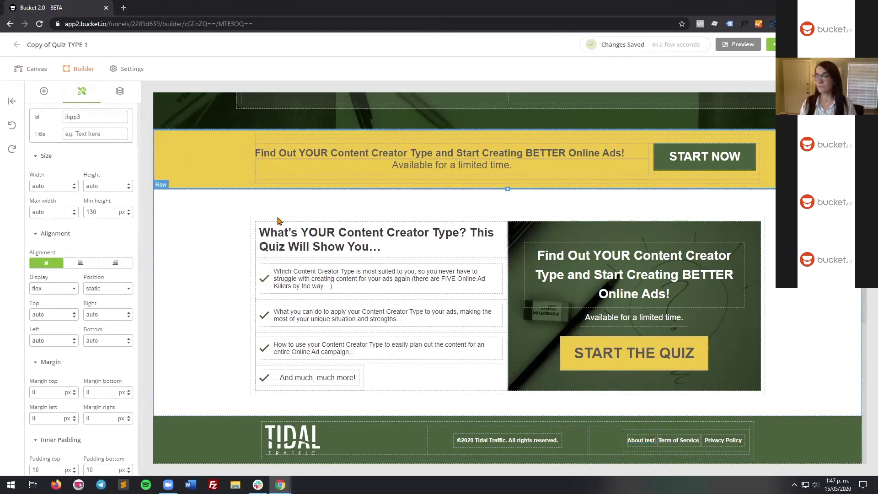
scroll(344, 273, up, 6)
scroll(345, 270, up, 7)
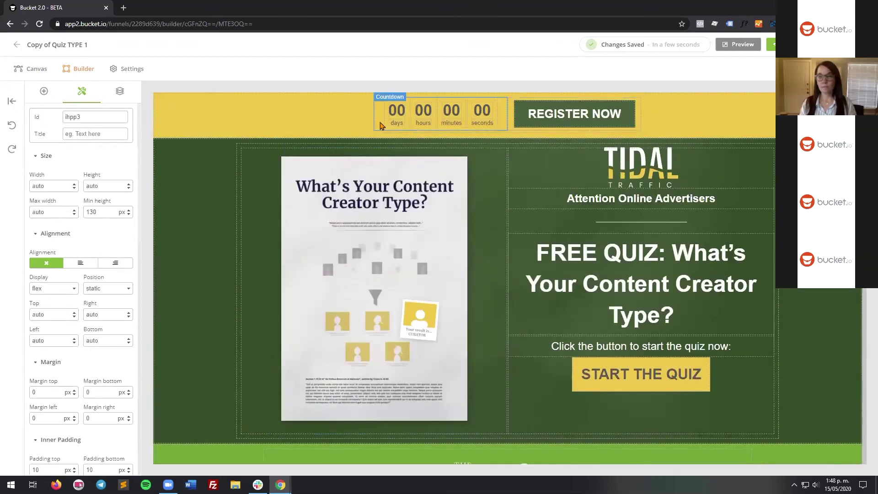
click(381, 125)
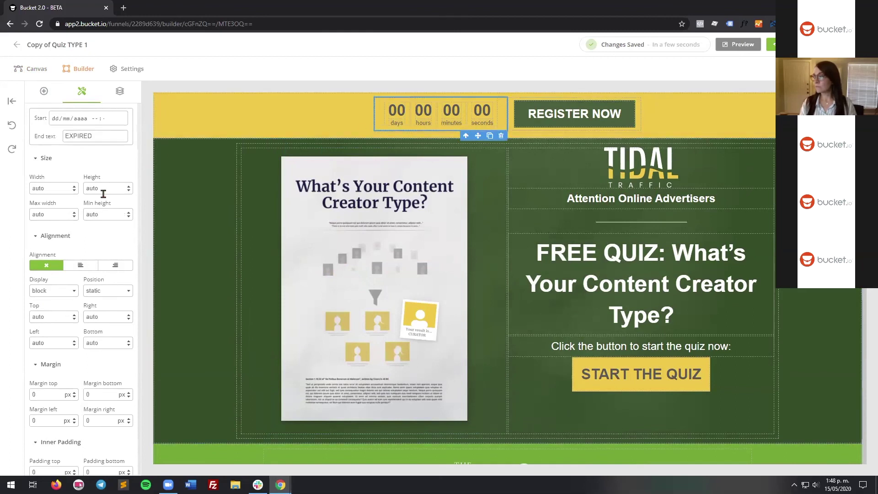
scroll(47, 295, down, 5)
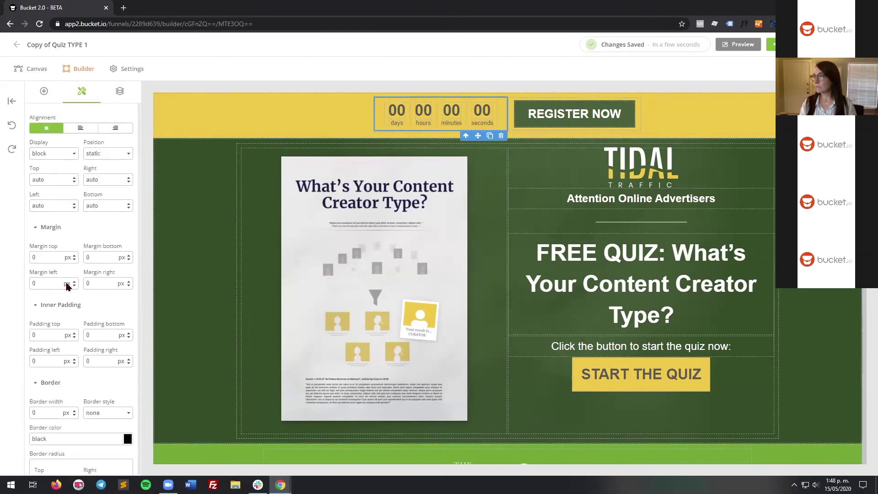
scroll(76, 266, down, 4)
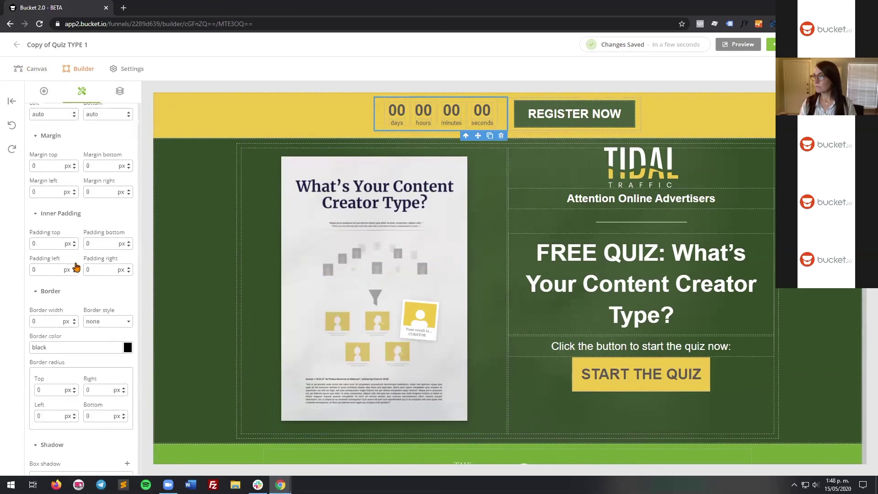
scroll(78, 265, up, 2)
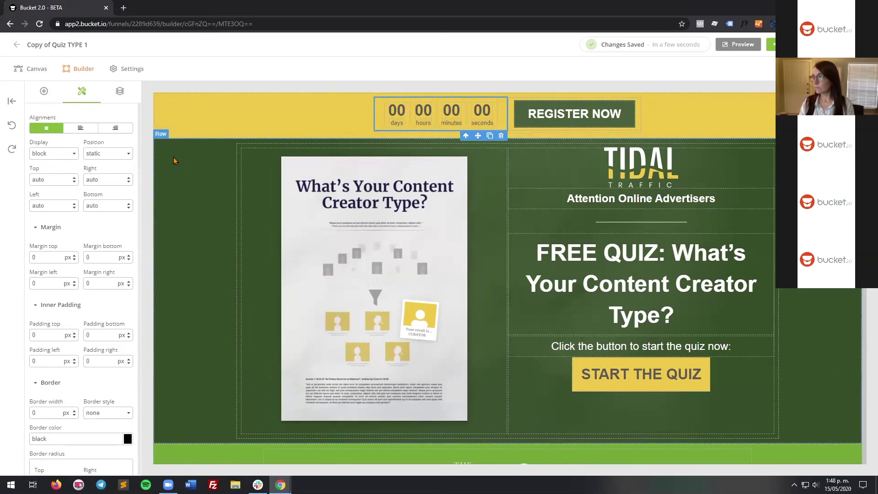
scroll(93, 177, up, 3)
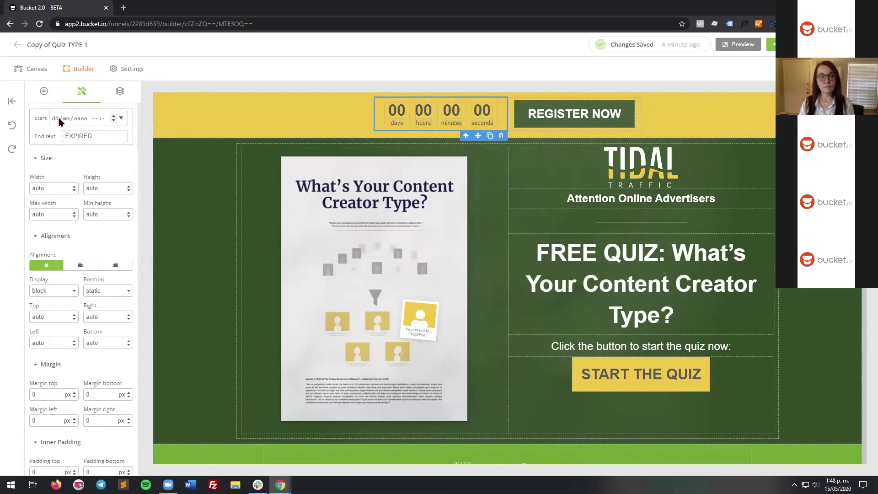
Step: Enter 12 as the countdown start month and 12:00 a as its start time
click(60, 120)
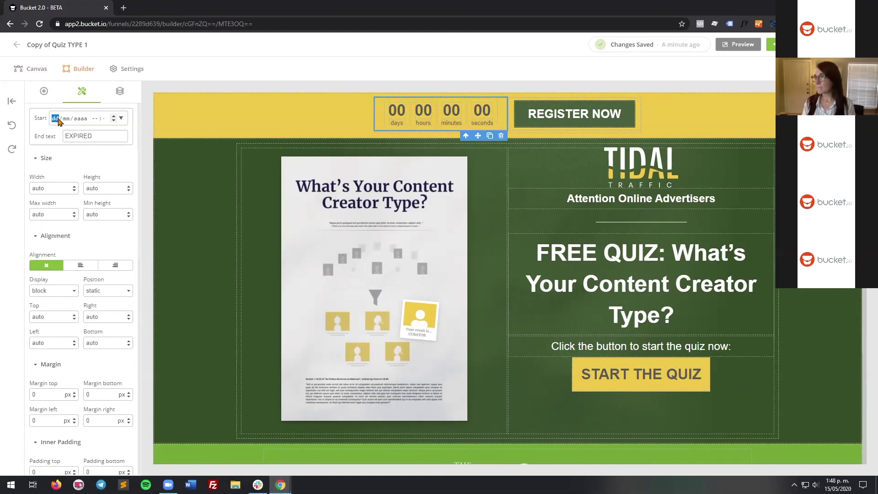
click(67, 119)
text(12/2020 --:--)
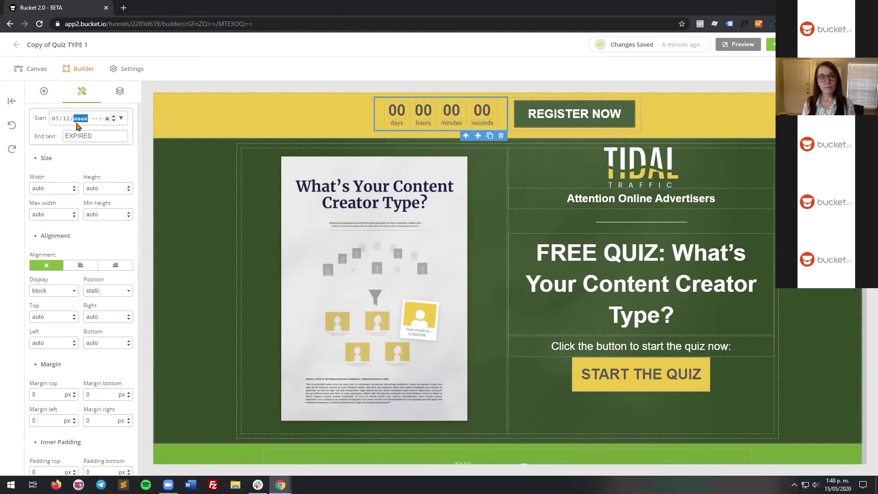
click(130, 134)
click(117, 153)
click(101, 121)
click(95, 119)
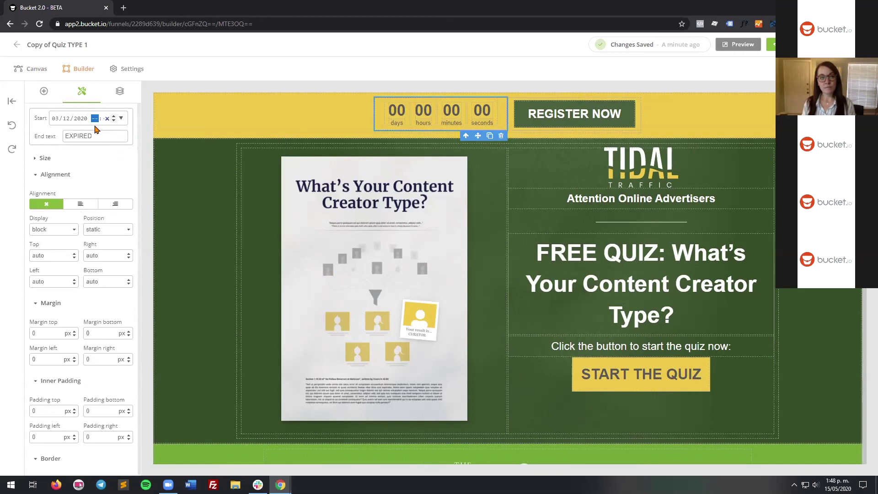
text(12:00 a. m.)
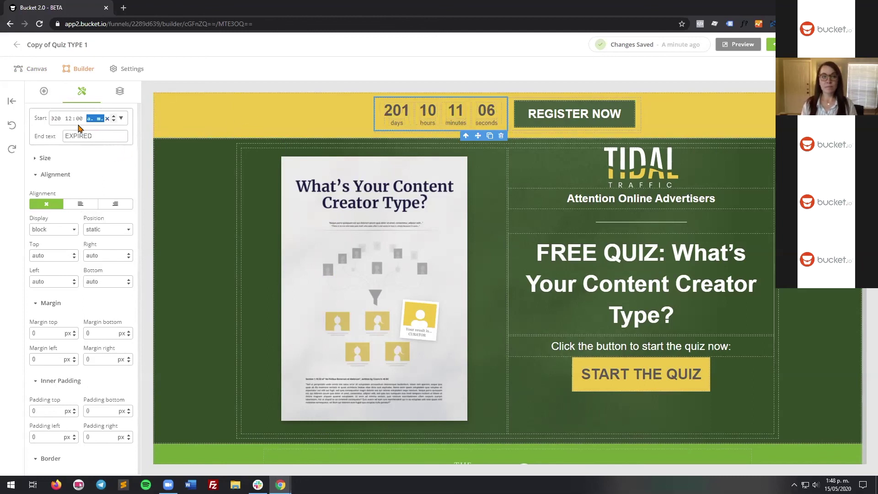
click(57, 119)
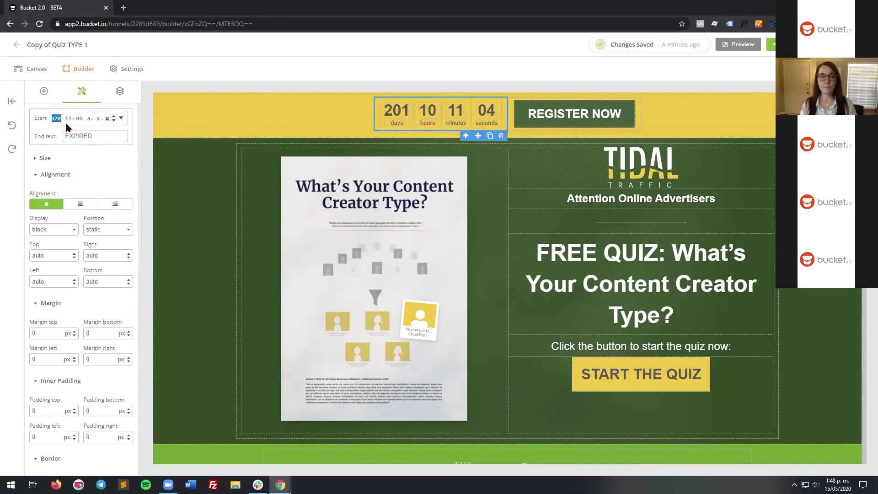
key(Left)
key(Left)
key(Right)
key(Right)
key(Right)
key(Left)
key(Left)
key(Left)
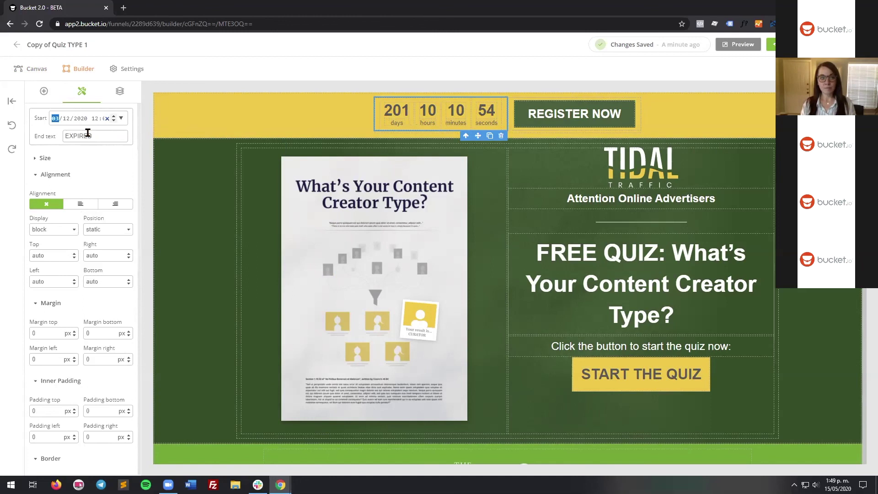
text(12)
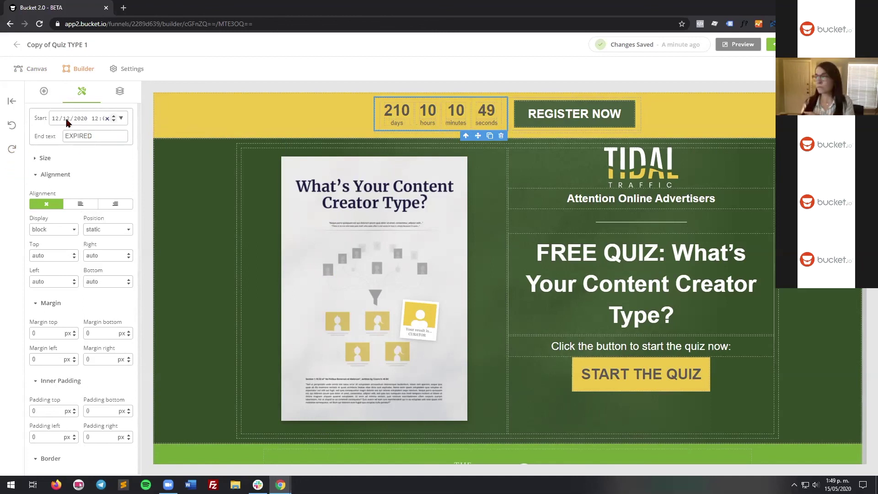
Step: Reselect the countdown and change its start hour from 12 to 11
click(360, 126)
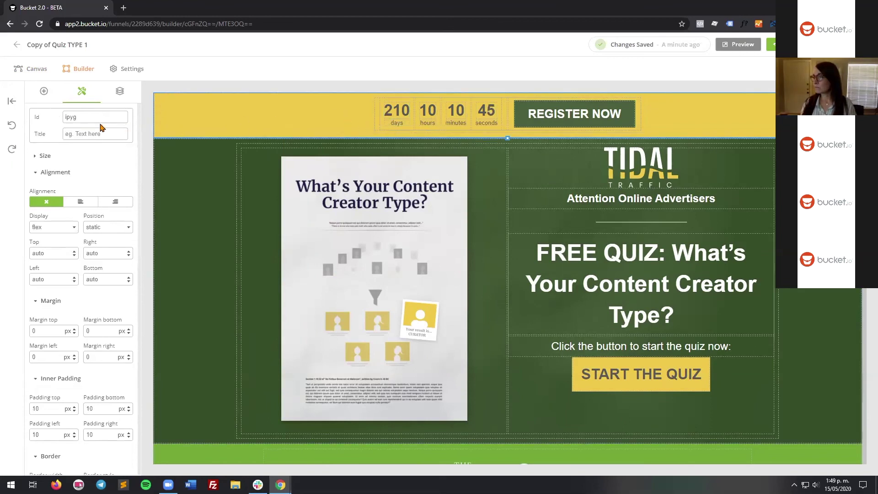
click(378, 124)
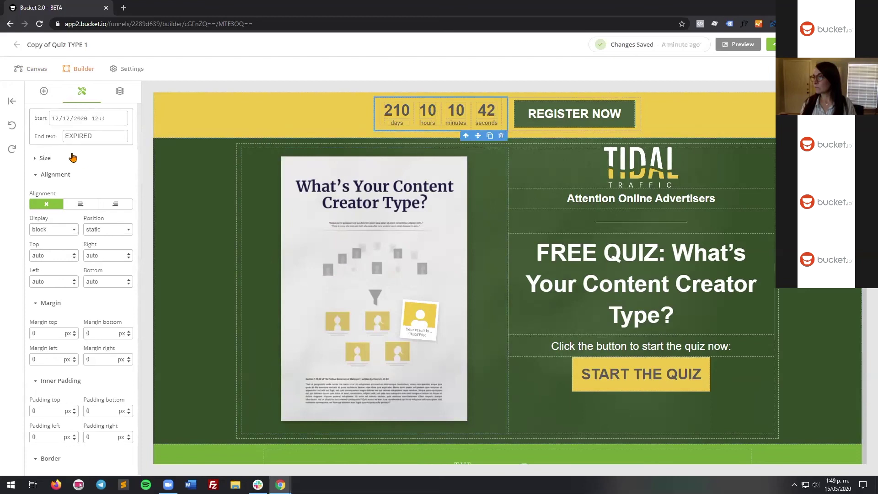
click(102, 119)
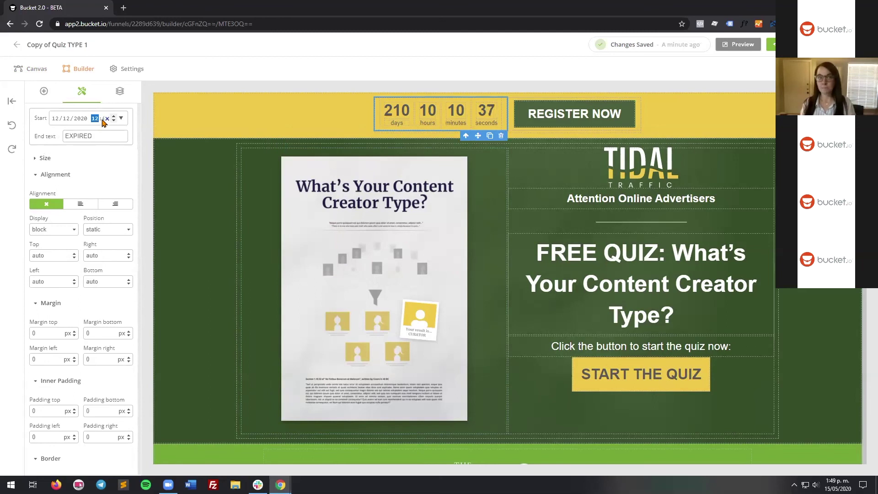
click(93, 119)
text(11)
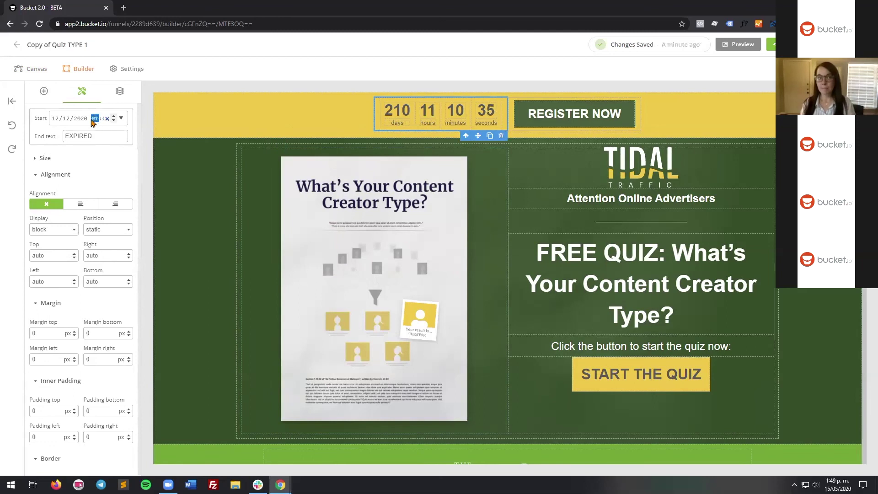
click(278, 125)
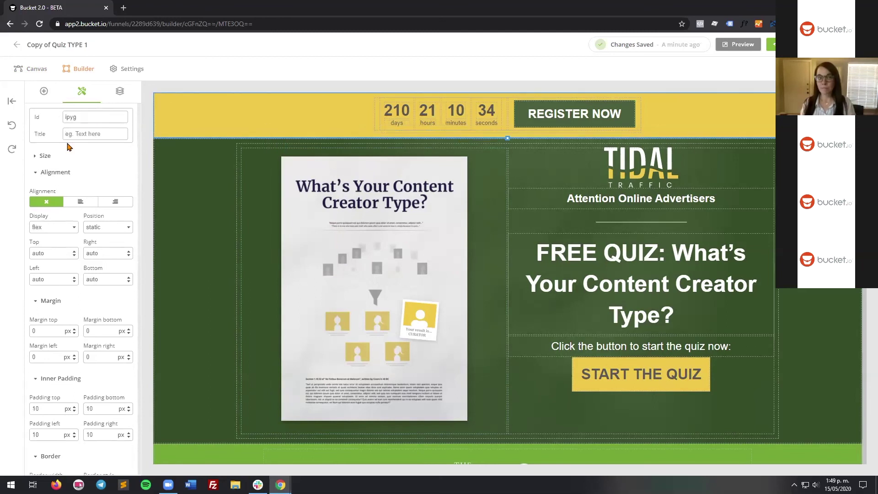
click(380, 114)
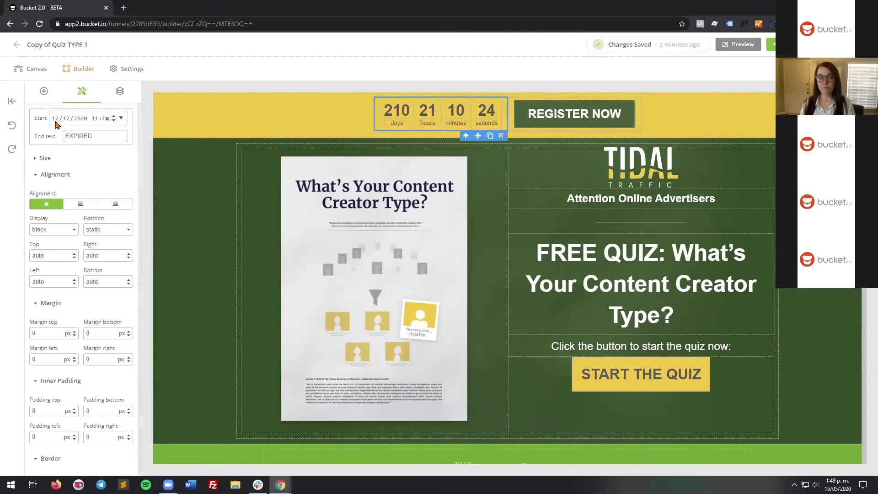
Step: Set the countdown start date to 01/01/2021 and reselect the timer
click(67, 118)
text(01)
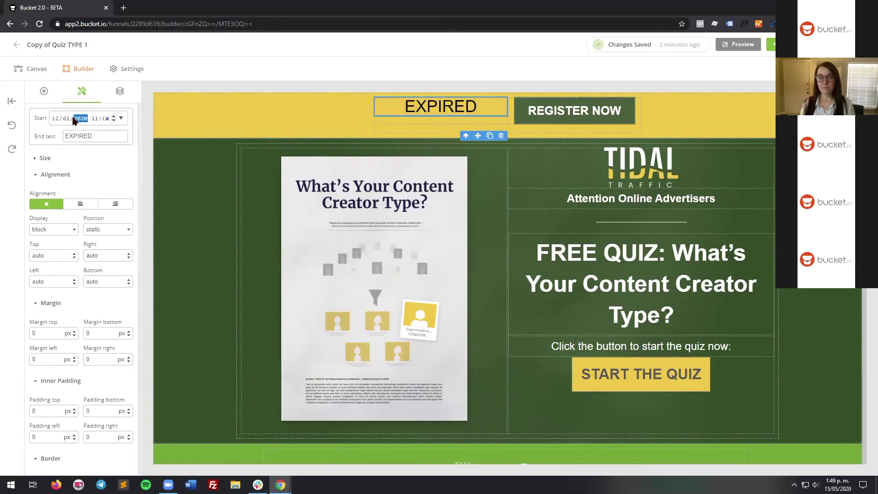
click(56, 118)
text(01)
click(84, 118)
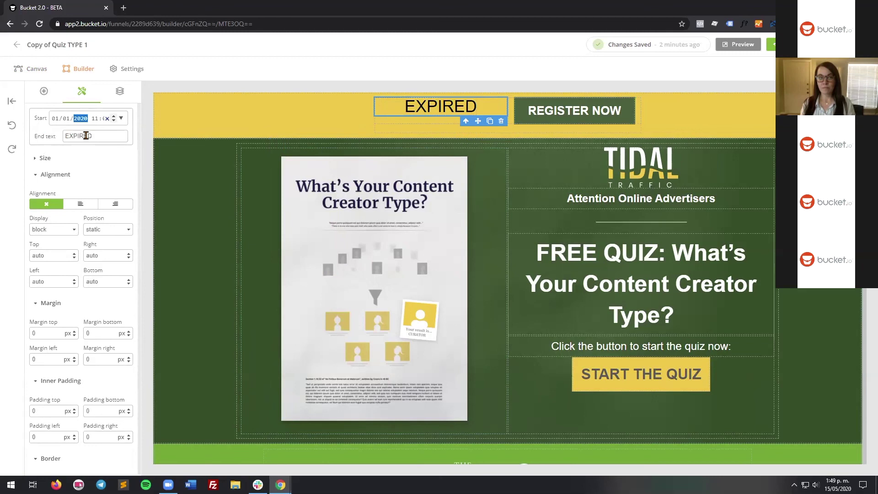
text(2021)
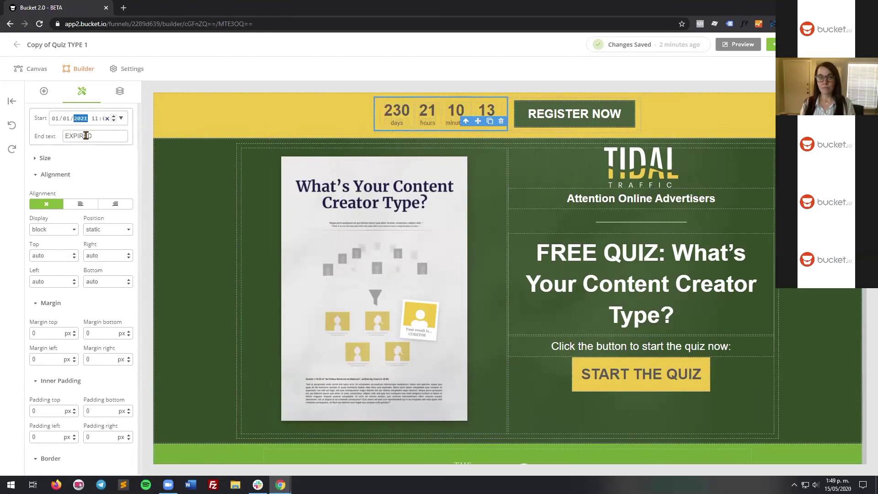
click(389, 118)
click(389, 115)
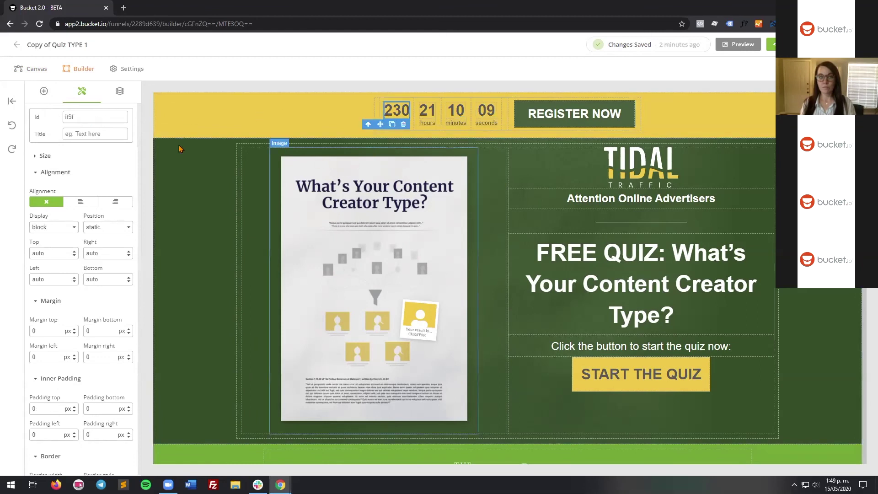
click(378, 115)
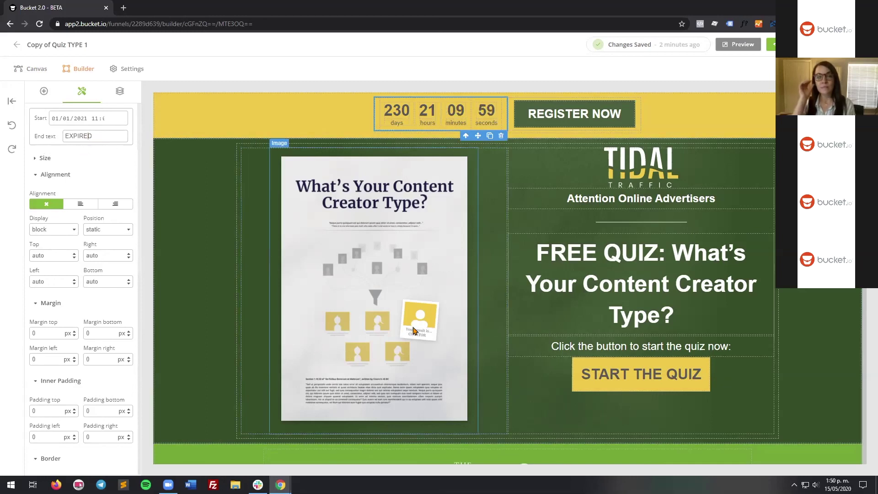
Step: Minimize the browser to show the Windows desktop
key(super+d)
key(super+d)
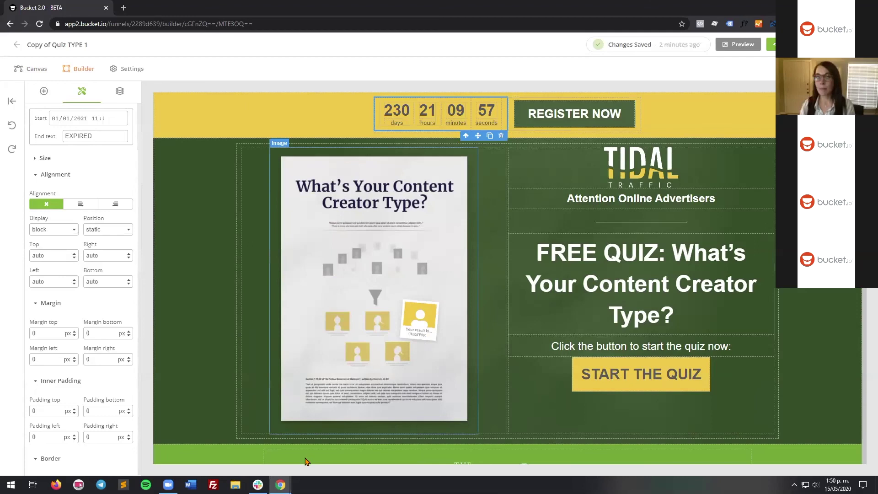
scroll(362, 410, down, 2)
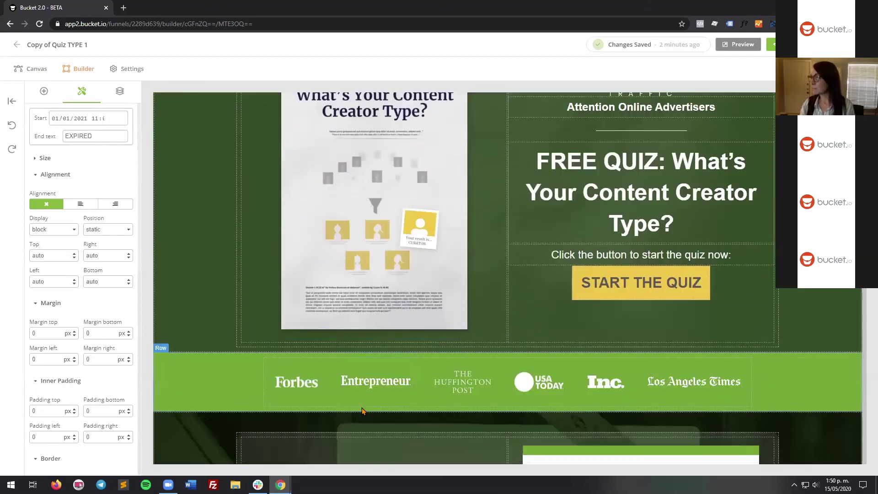
scroll(365, 410, down, 2)
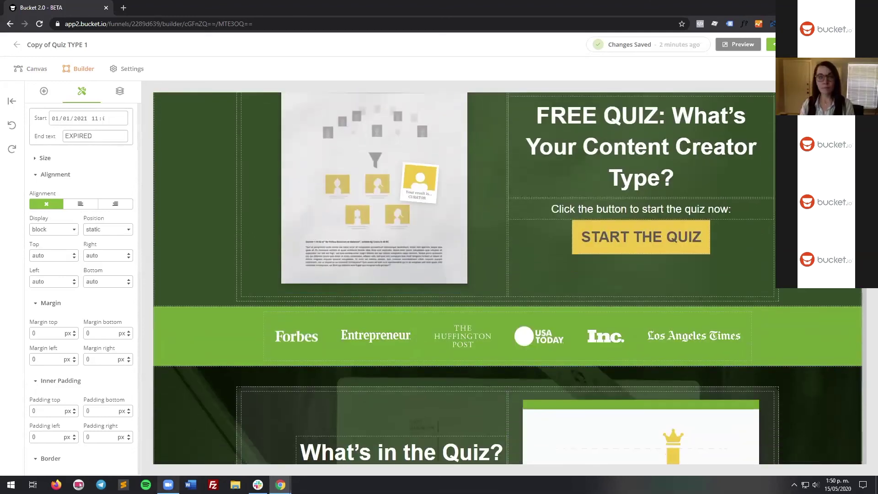
key(super+d)
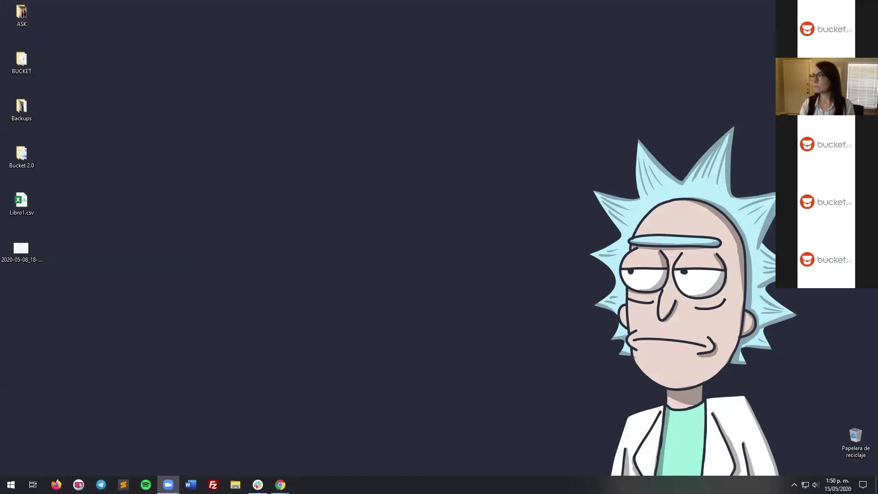
Step: Return to the Bucket 2.0 - BETA builder window, now showing the countdown at 230 days
key(alt+Tab)
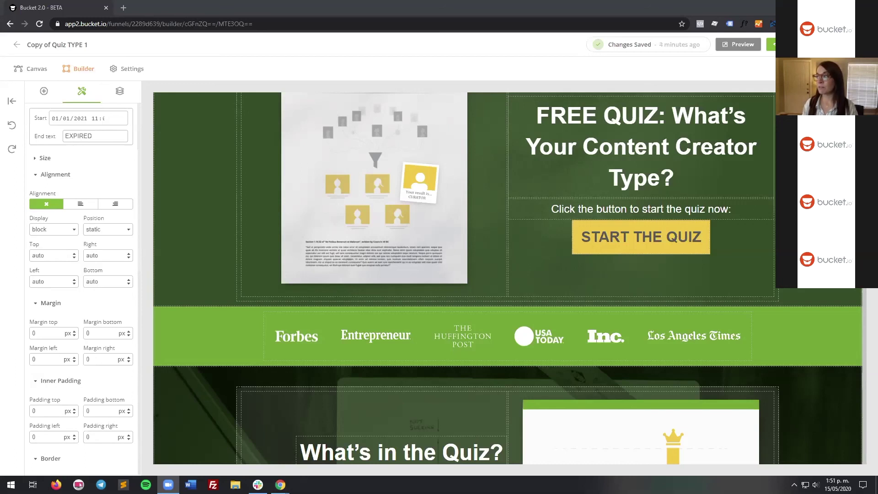
key(super+d)
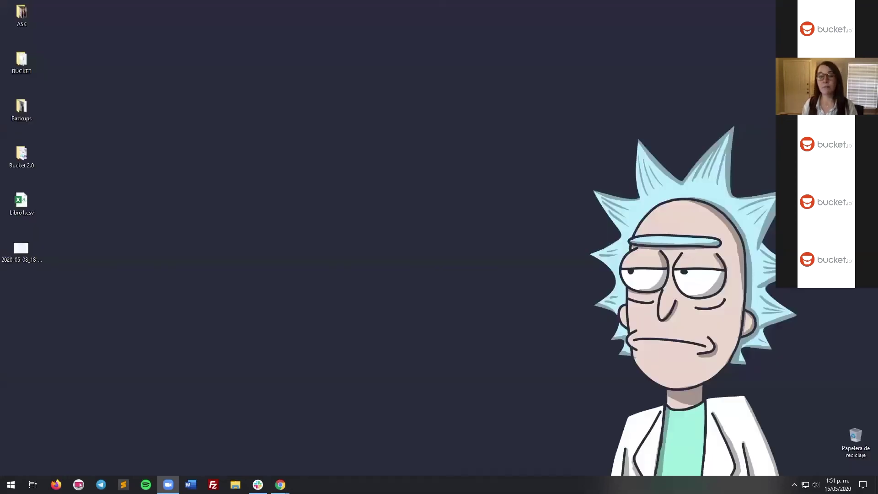
key(alt+Tab)
key(alt+Tab)
key(alt+Tab)
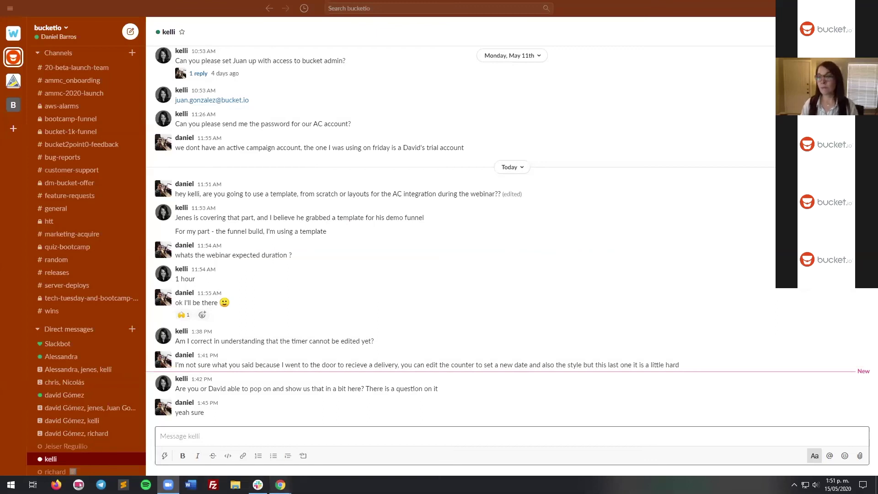
click(358, 440)
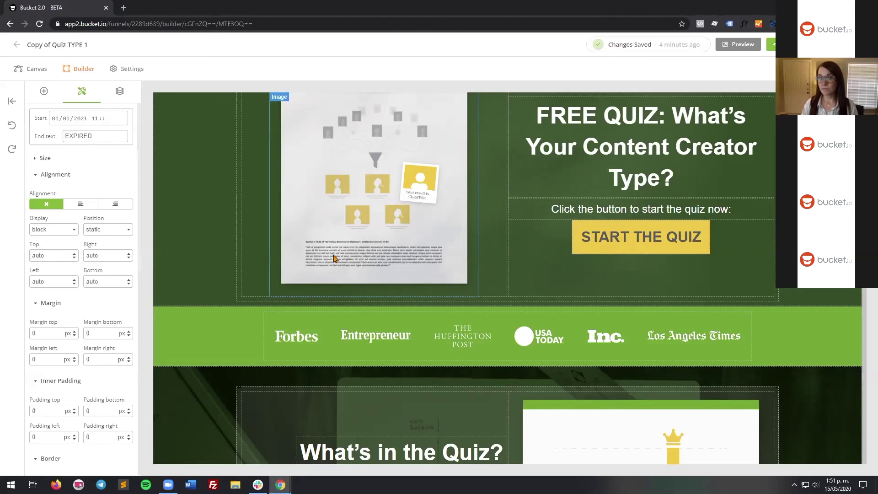
scroll(284, 249, up, 3)
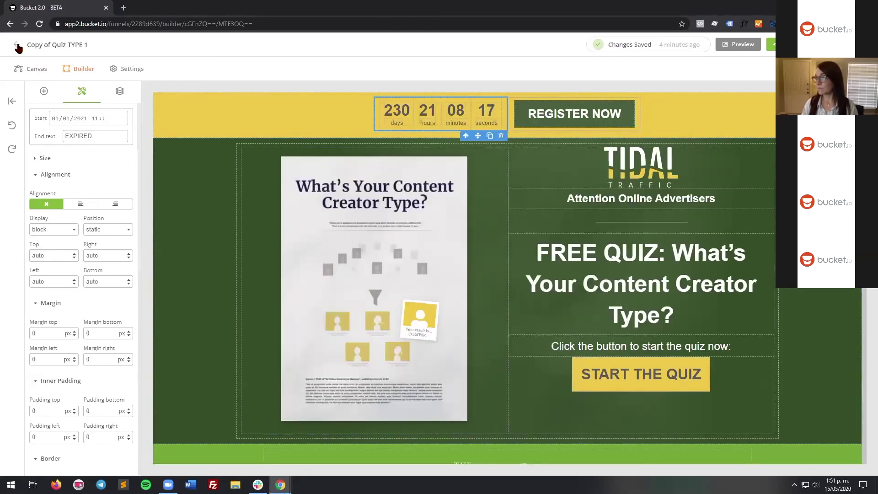
Step: Go back to the funnel canvas, pan to question Q1 and open it in the builder
click(17, 45)
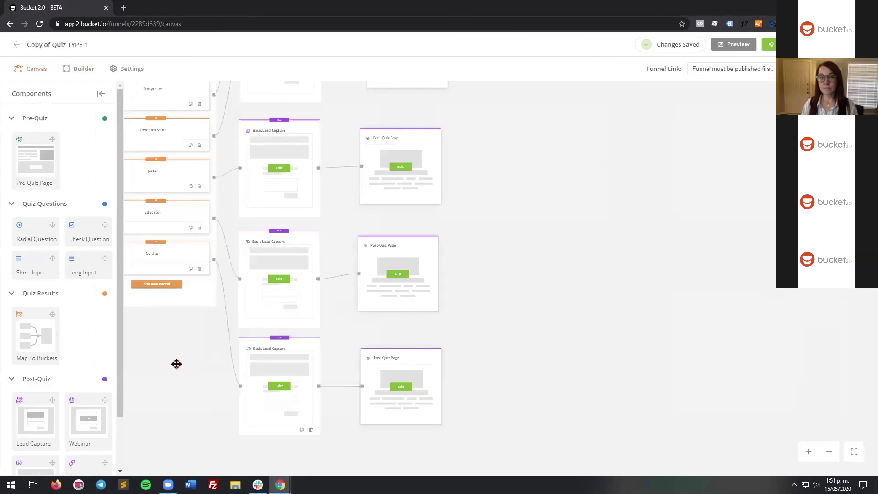
drag(176, 363, 513, 434)
drag(215, 273, 673, 325)
drag(315, 302, 405, 305)
scroll(406, 306, up, 4)
scroll(405, 306, up, 3)
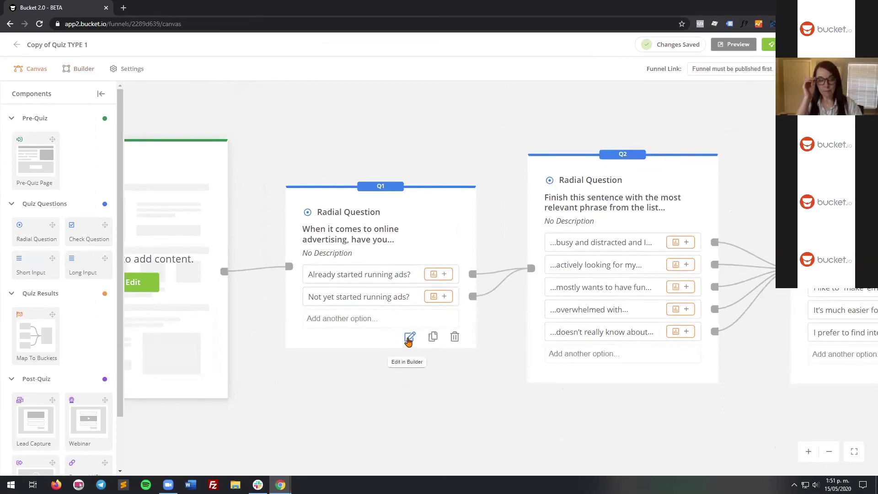
click(409, 339)
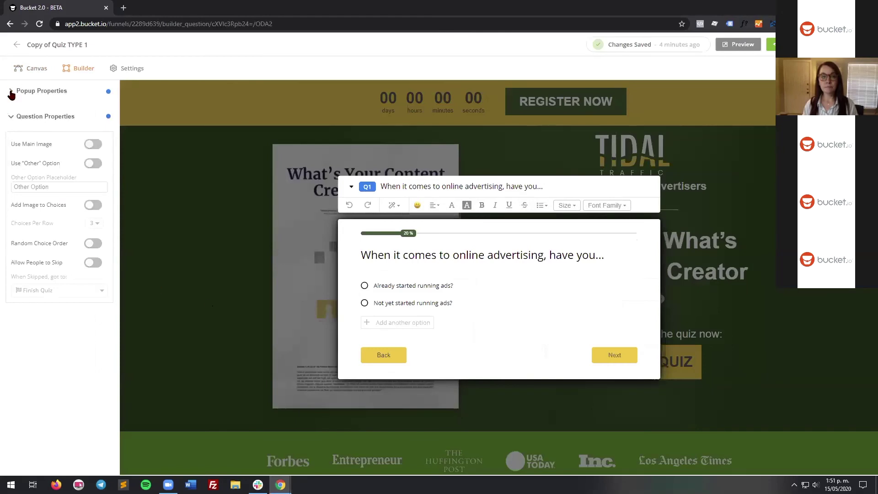
Step: Expand Q1's Popup Properties and select its 705 px width value
click(37, 93)
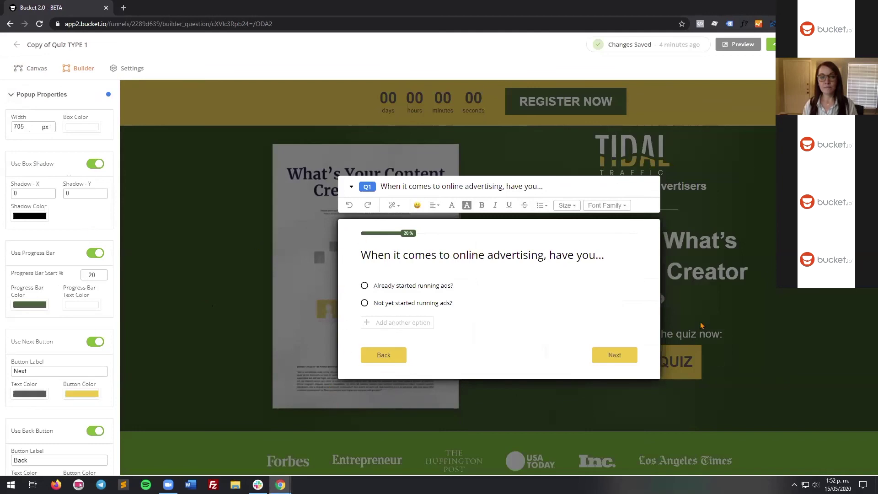
scroll(91, 285, down, 5)
scroll(90, 286, up, 5)
scroll(90, 286, down, 3)
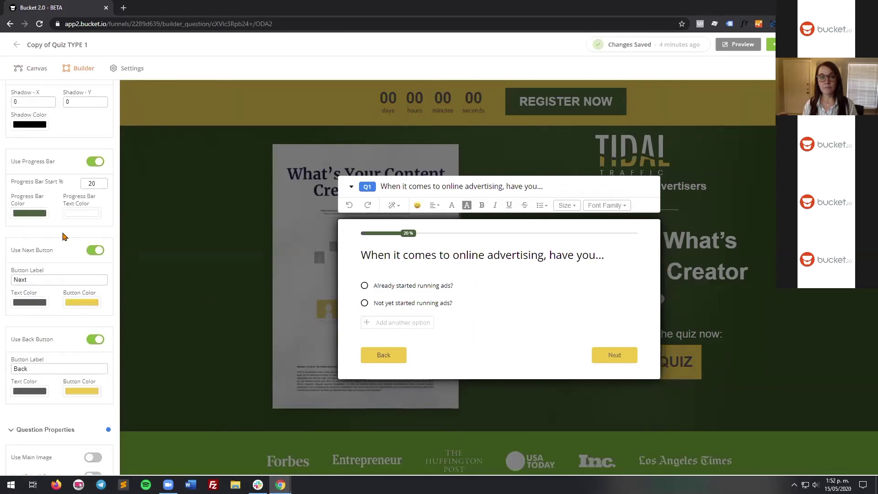
scroll(30, 250, up, 2)
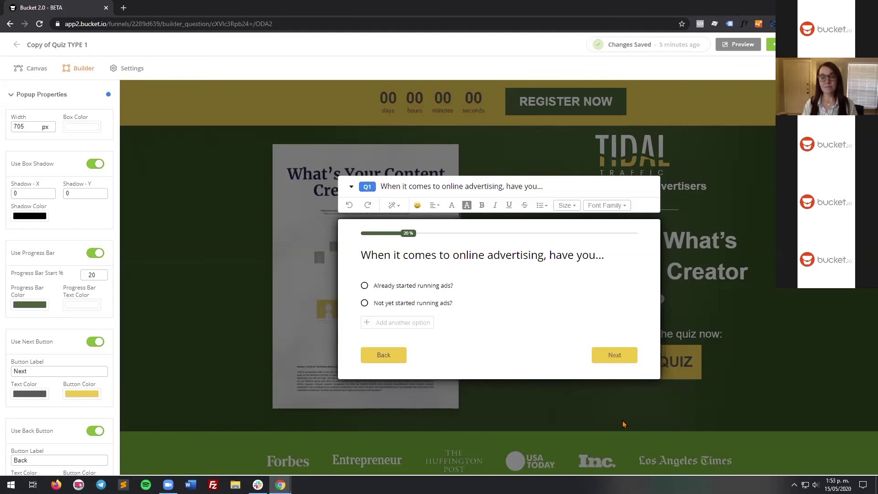
drag(26, 127, 11, 126)
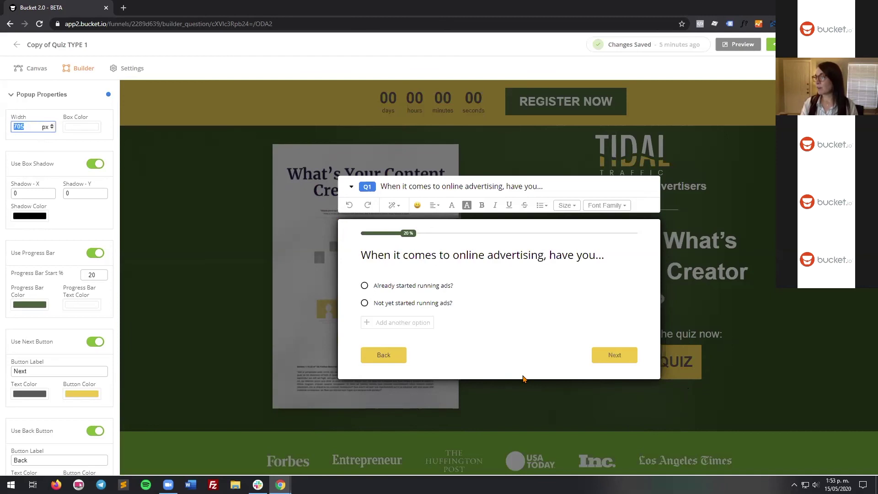
Step: Toggle between the desktop and the editor, ending with the desktop showing
key(super+d)
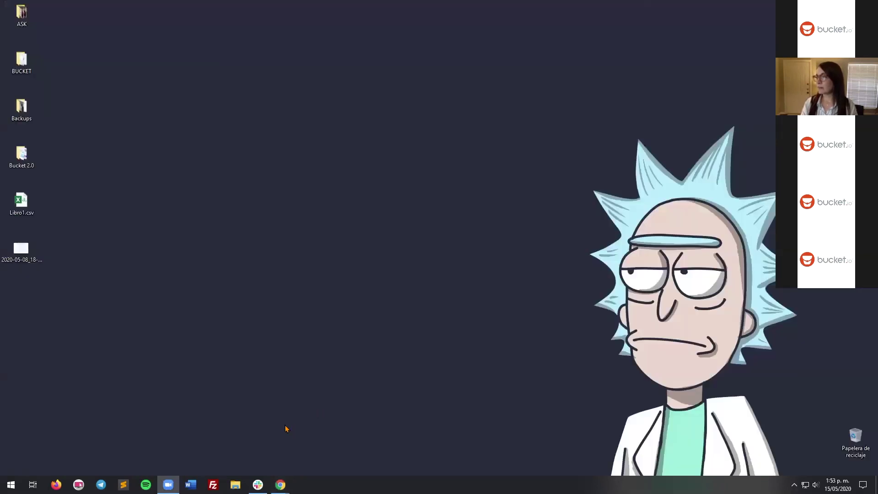
key(super+d)
key(super+d)
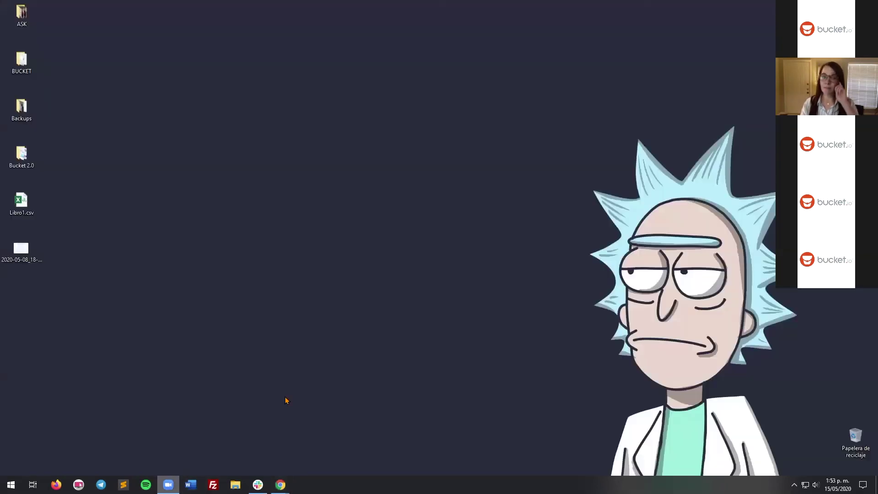
key(super+d)
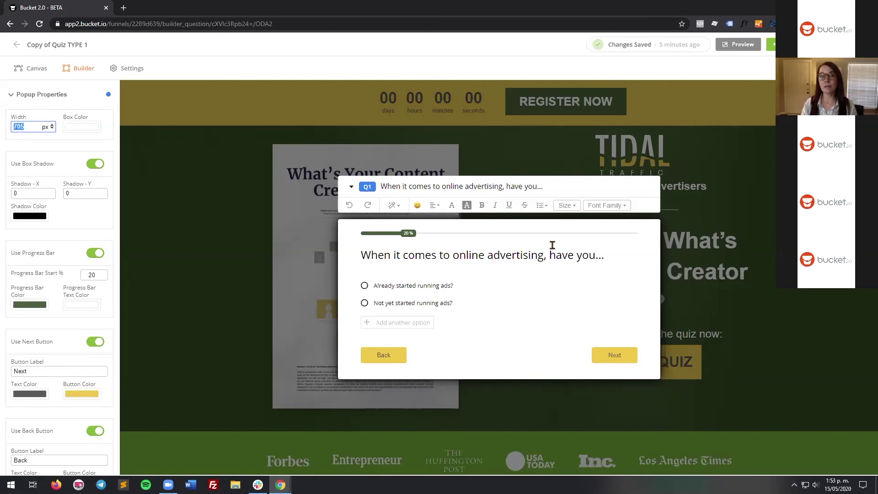
click(132, 68)
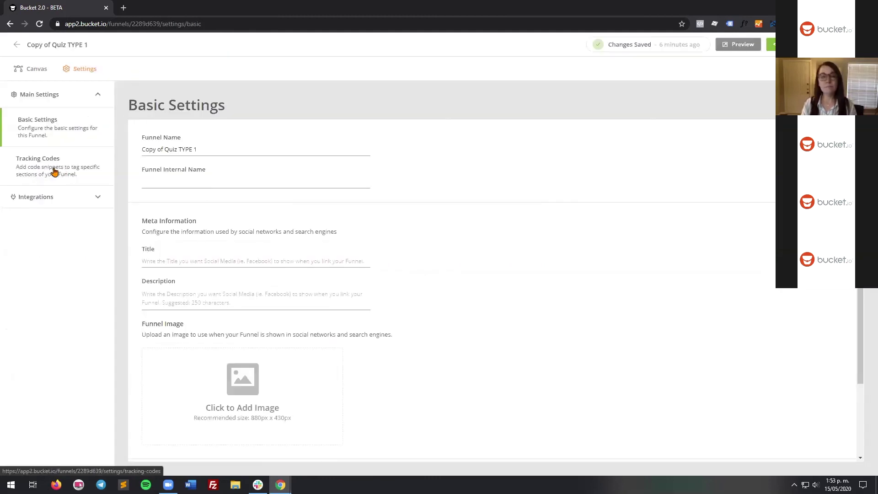
click(48, 169)
click(169, 180)
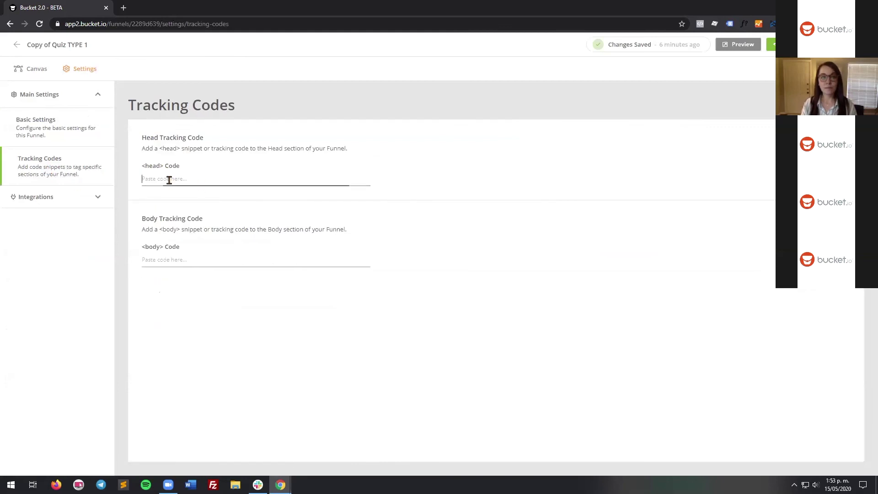
click(51, 126)
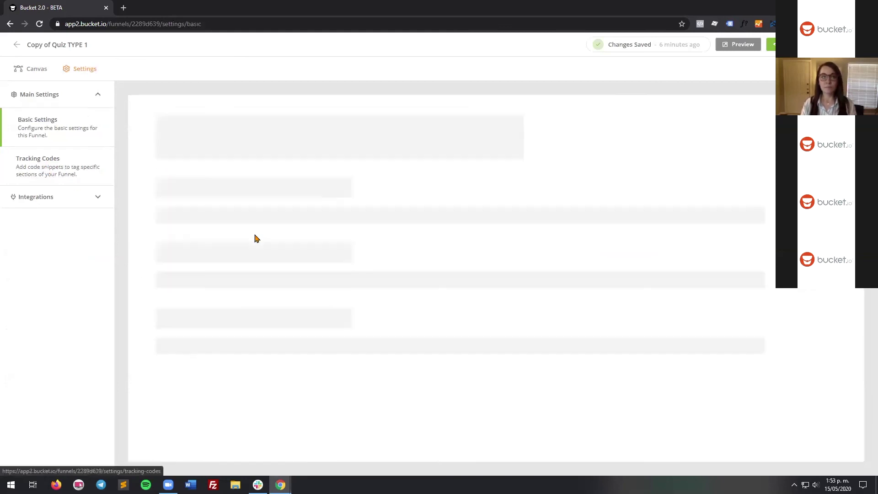
scroll(294, 261, down, 1)
scroll(204, 278, up, 1)
scroll(204, 278, down, 2)
scroll(183, 265, up, 2)
click(169, 260)
click(172, 295)
click(166, 259)
click(171, 281)
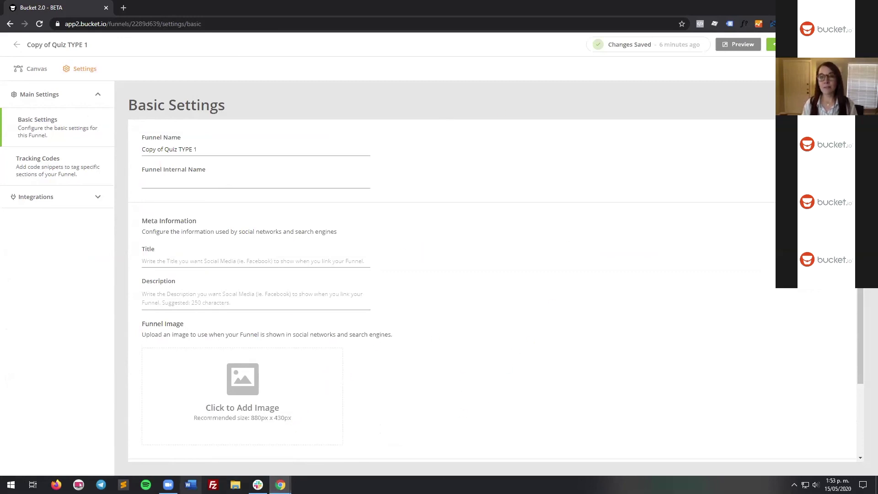
click(169, 485)
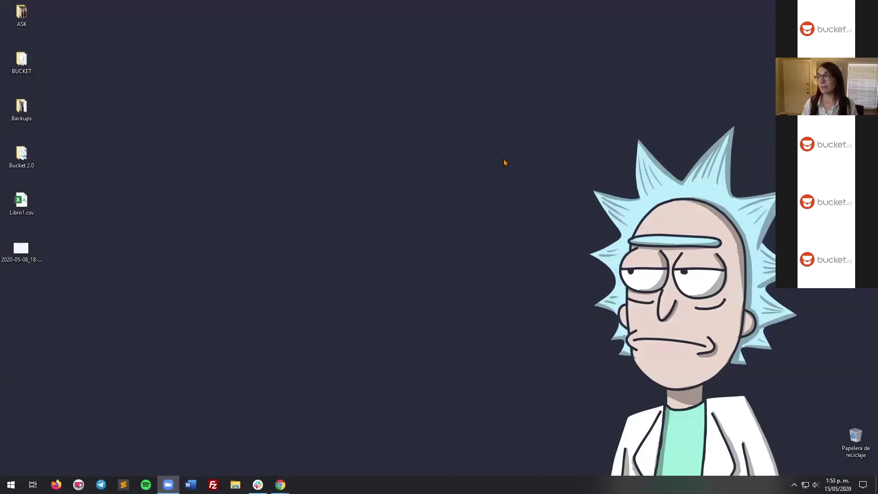
key(alt+Tab)
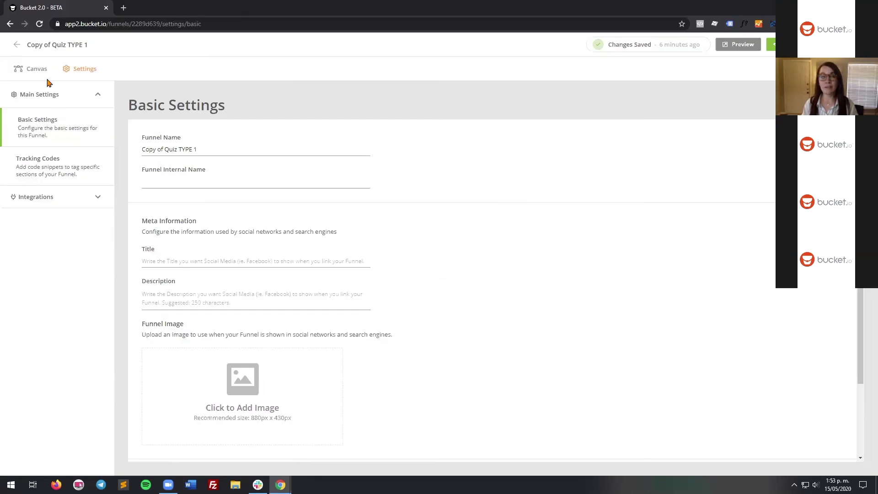
Step: Return to the Canvas, pan to the Pre-Quiz Page and open it in the builder
click(38, 68)
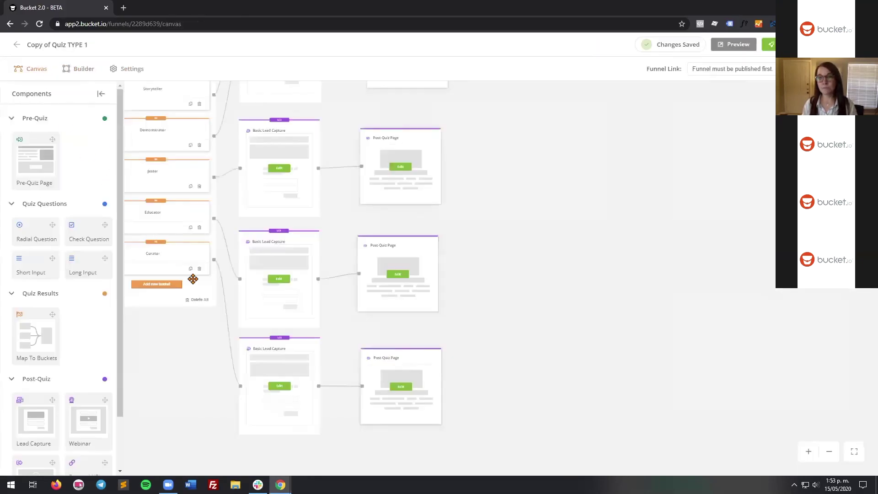
drag(176, 340, 484, 324)
drag(229, 248, 607, 384)
drag(206, 322, 588, 323)
drag(297, 327, 321, 327)
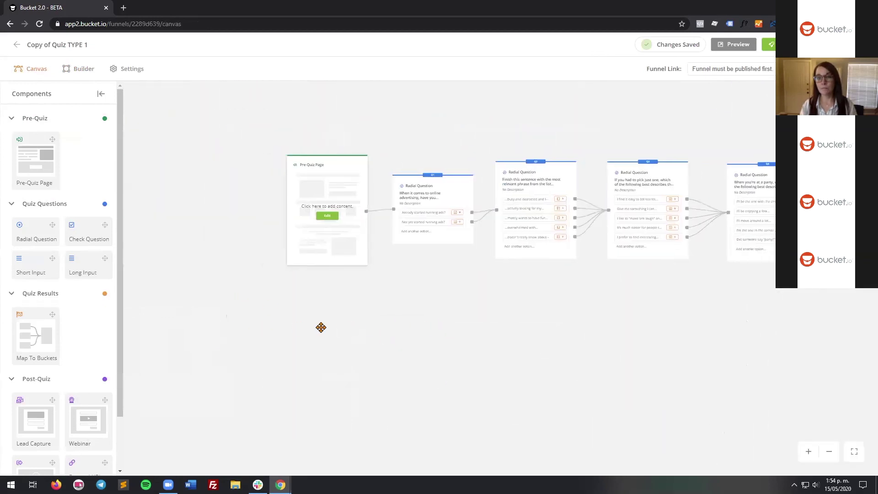
click(327, 216)
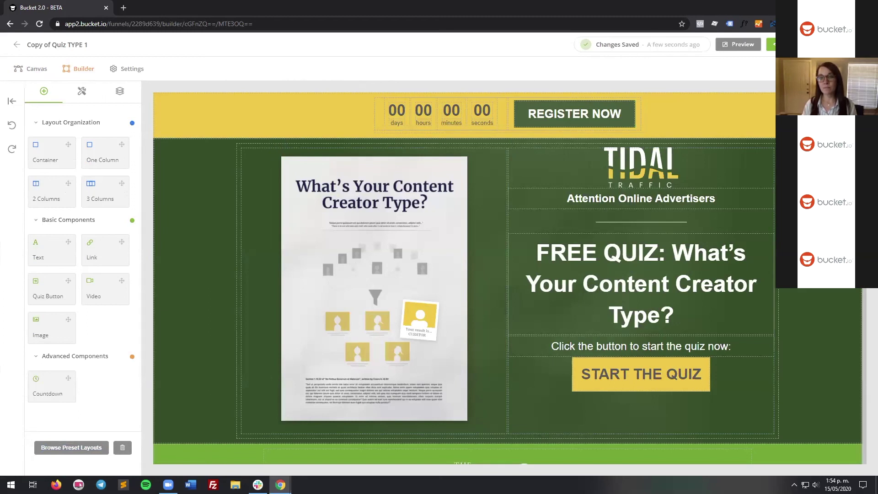
Step: Preview the Pre-Quiz landing page at tablet and then mobile width
click(826, 68)
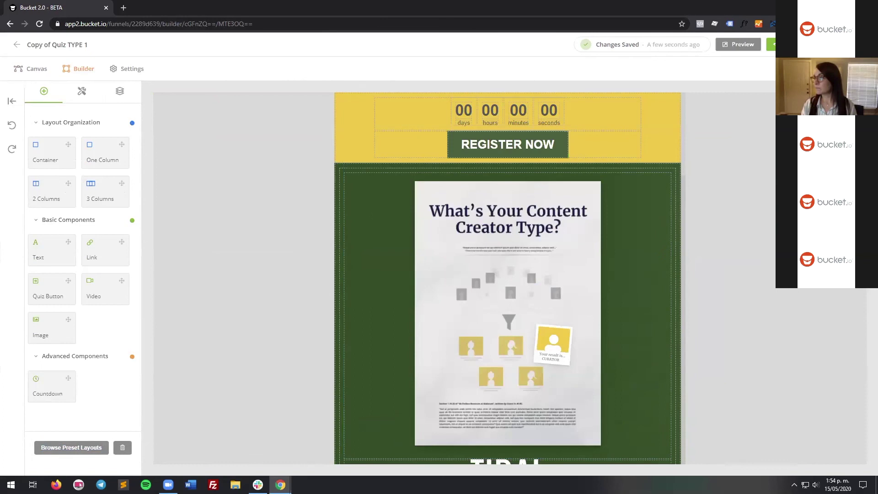
click(845, 69)
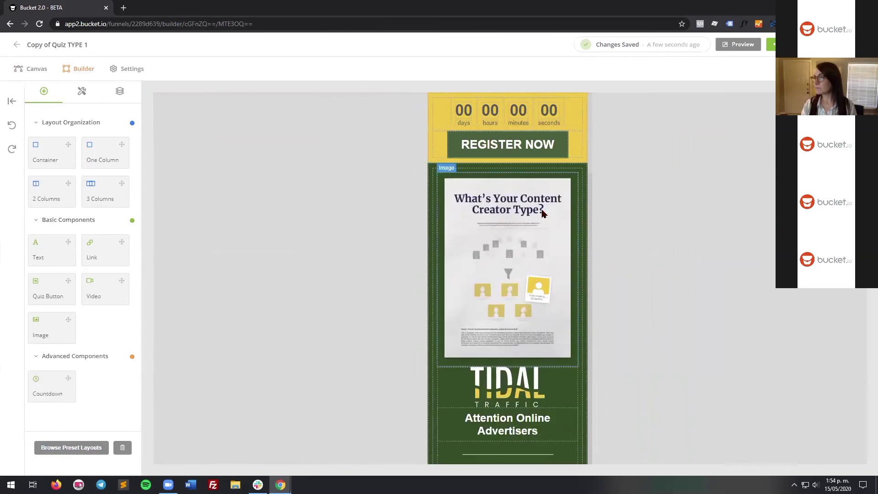
scroll(553, 232, down, 3)
scroll(553, 232, up, 3)
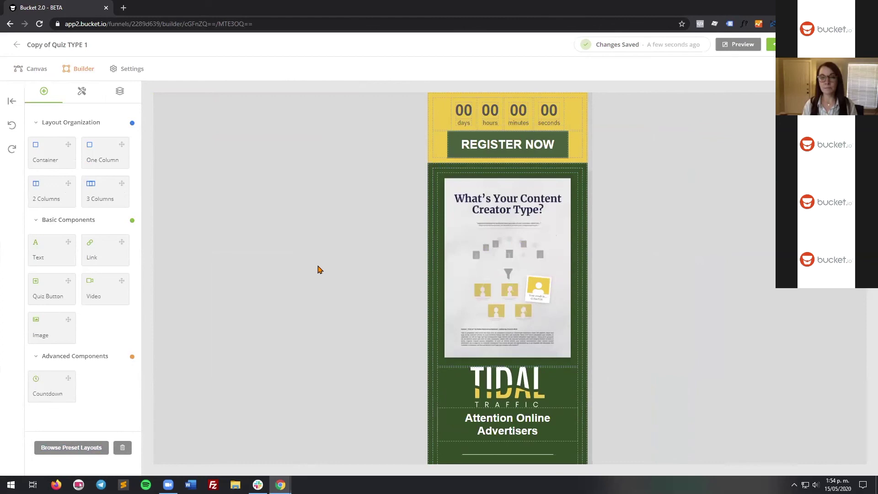
scroll(461, 268, down, 3)
scroll(460, 269, up, 3)
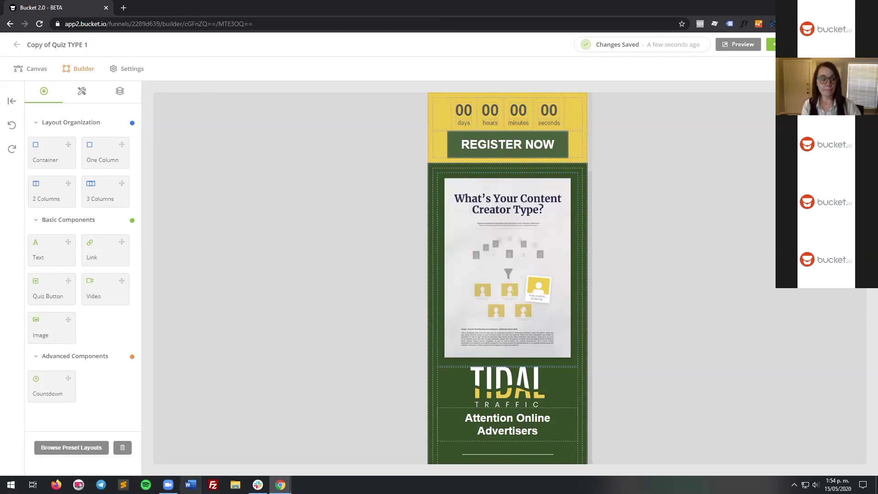
Step: Switch between the desktop, Zoom and the builder windows, finishing on the desktop
click(280, 485)
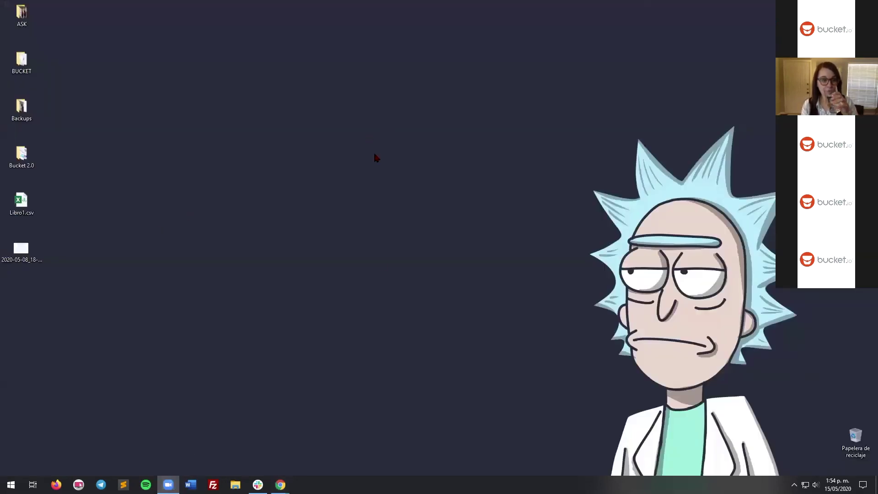
key(alt+Tab)
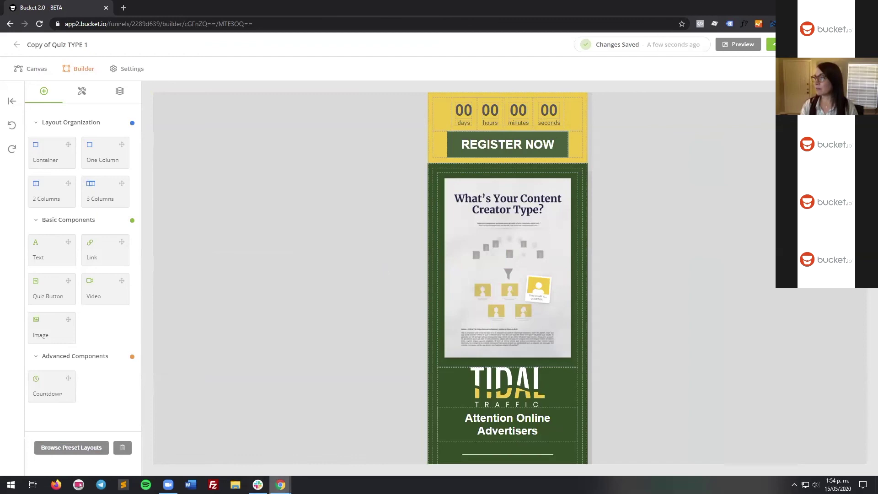
click(168, 485)
right_click(168, 485)
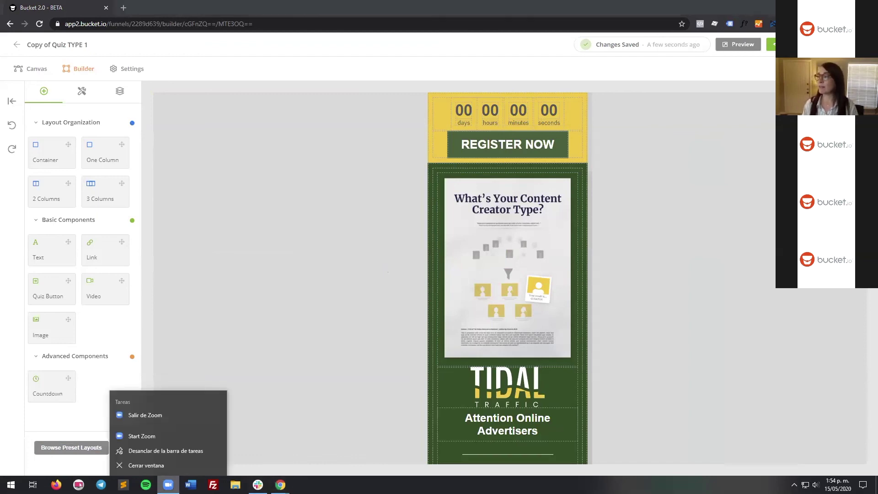
click(357, 273)
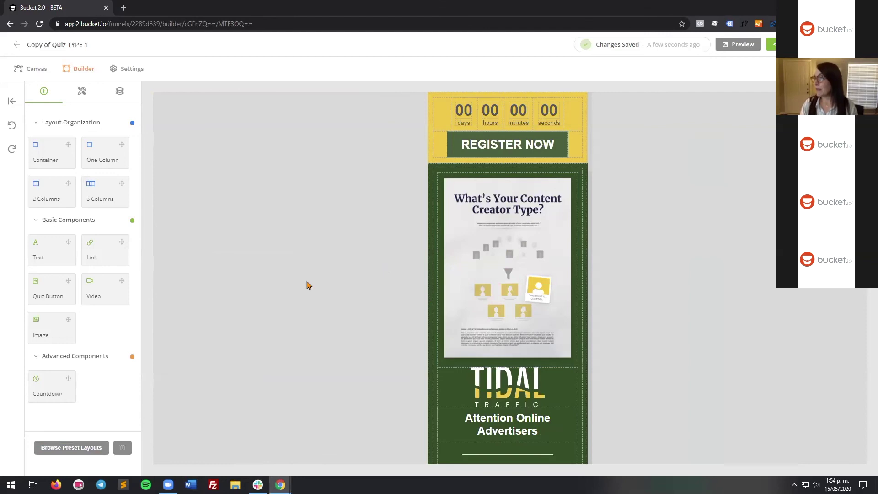
click(169, 484)
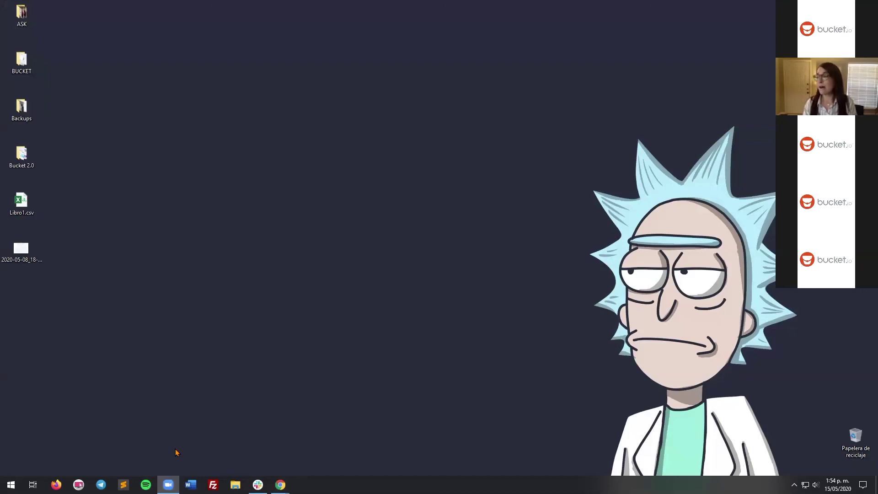
click(178, 453)
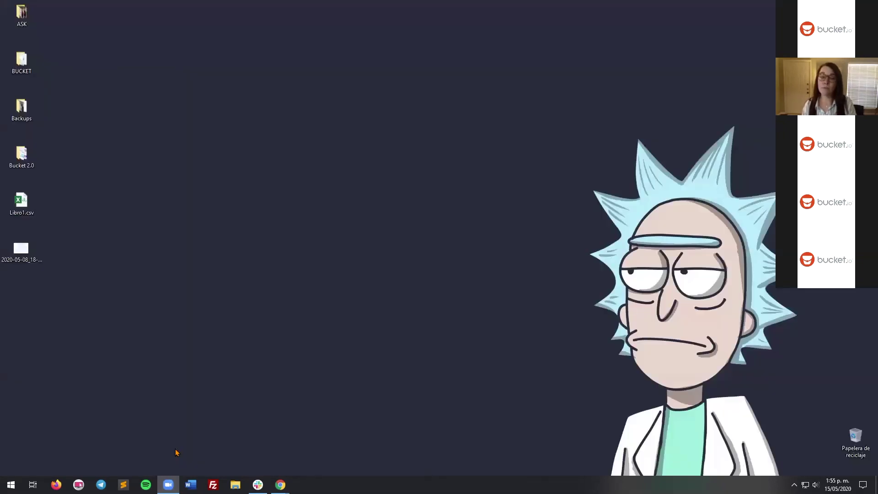
key(alt+Tab)
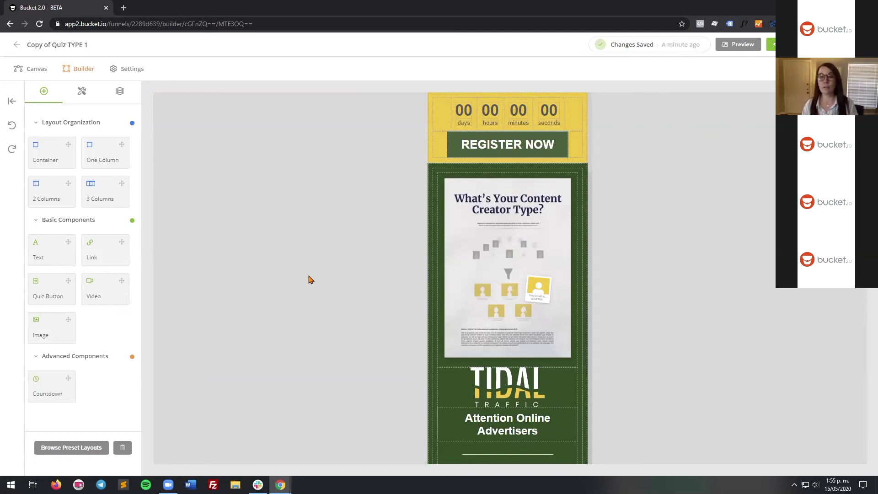
key(super+d)
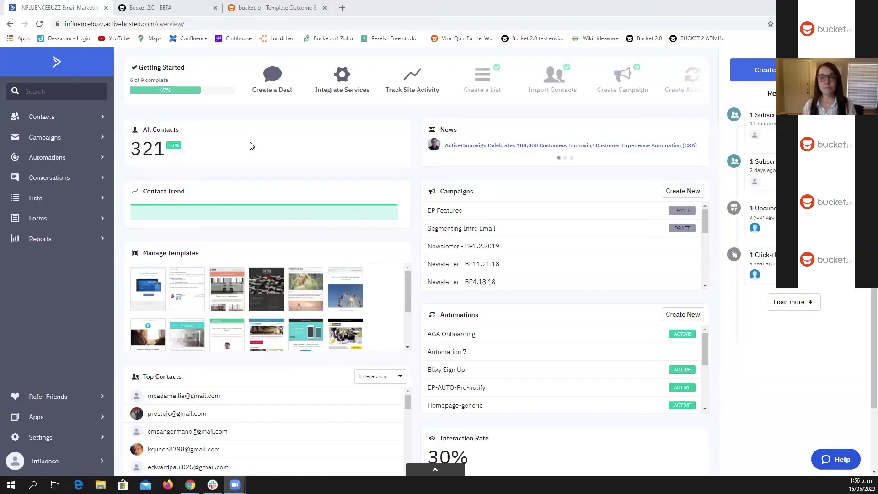
Step: Open the Boost Your Online Traffic [bucket 2.0 demo] list to find the Optimizer-tagged contact
drag(777, 123, 749, 124)
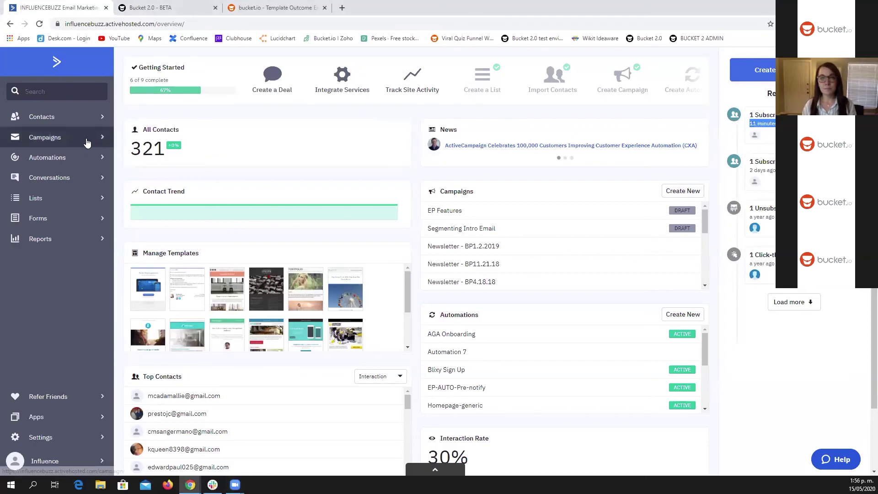
click(36, 203)
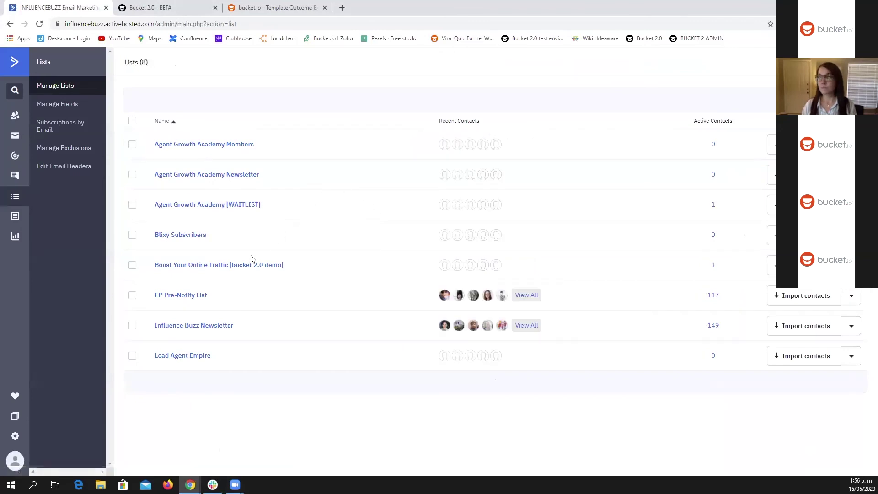
click(236, 265)
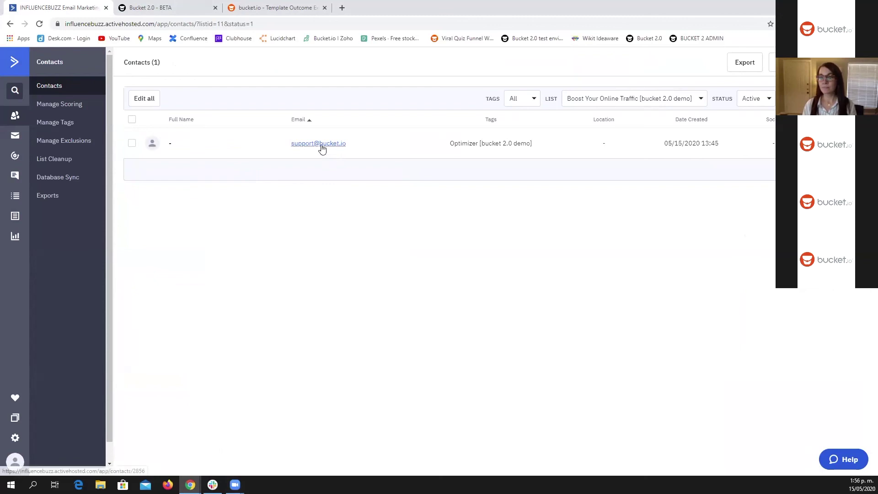
Step: Open the new contact's record and check Investment $10,000 to $50,000 and the Optimizer tag
click(321, 145)
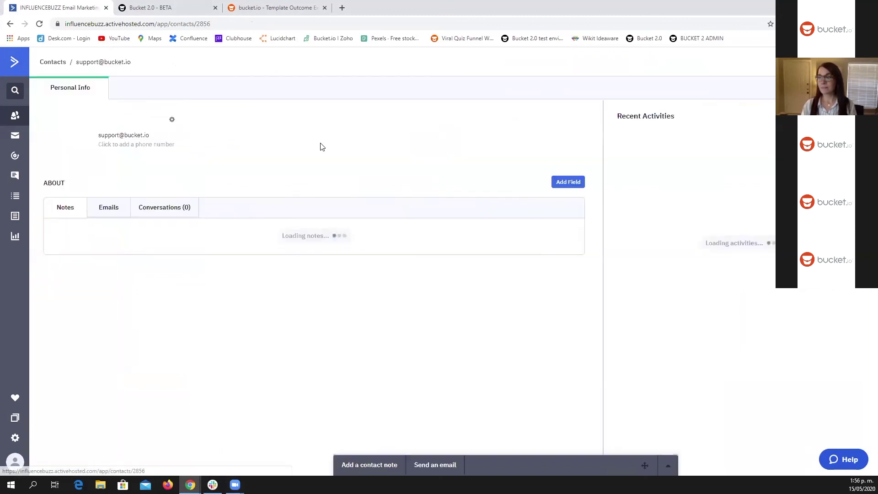
scroll(255, 203, down, 1)
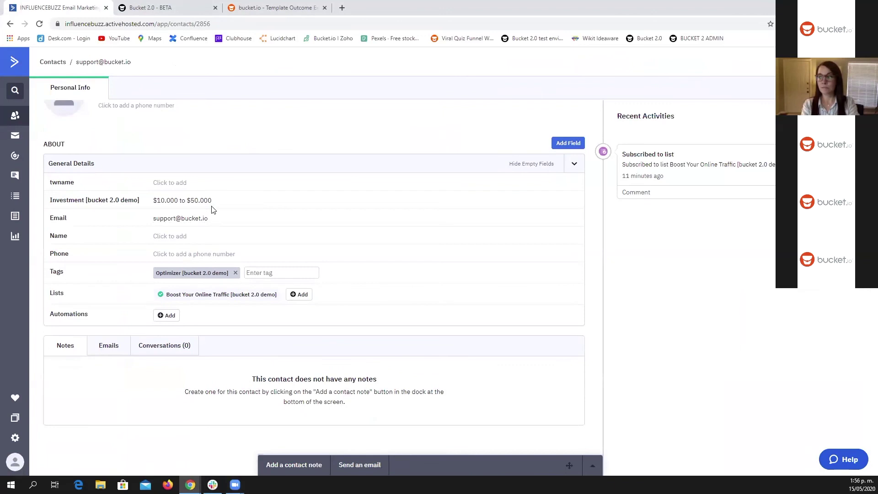
drag(211, 201, 154, 205)
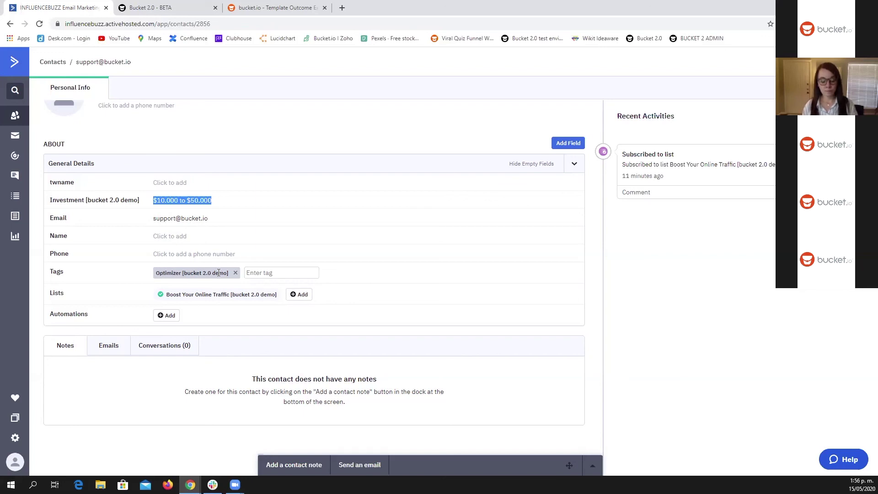
scroll(224, 265, up, 1)
scroll(226, 259, down, 1)
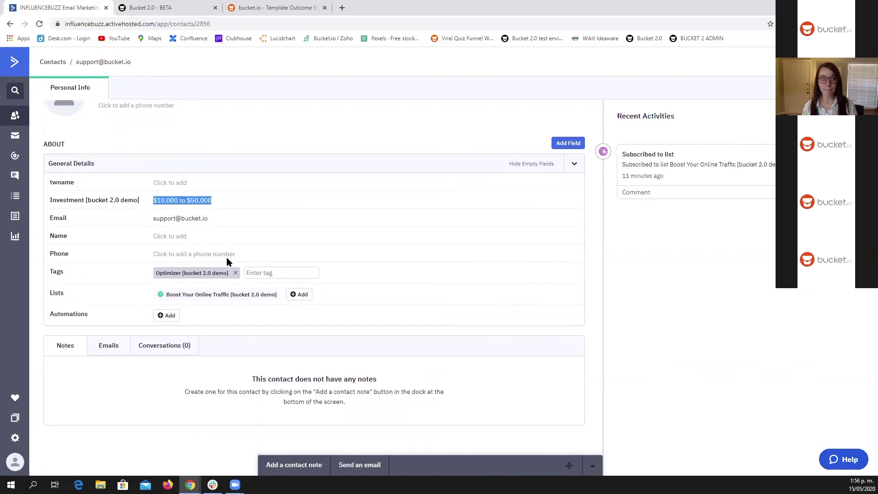